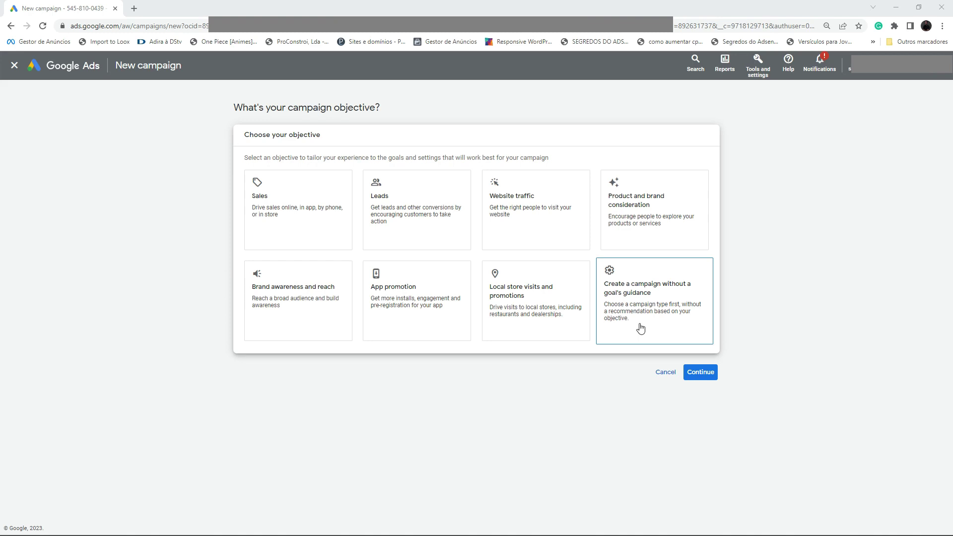
# Create the campaign without goal guidance and pick the Search campaign type.
pyautogui.click(640, 327)
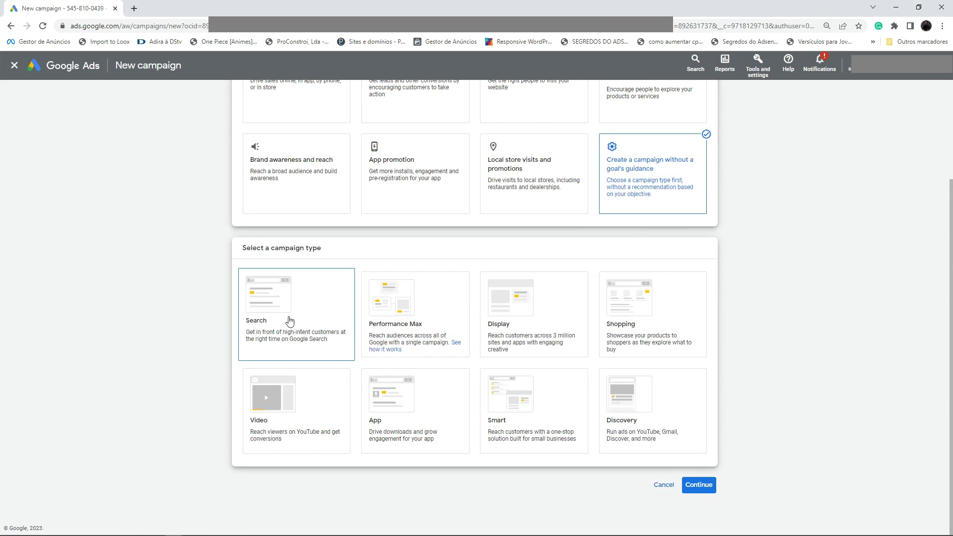
pyautogui.click(290, 321)
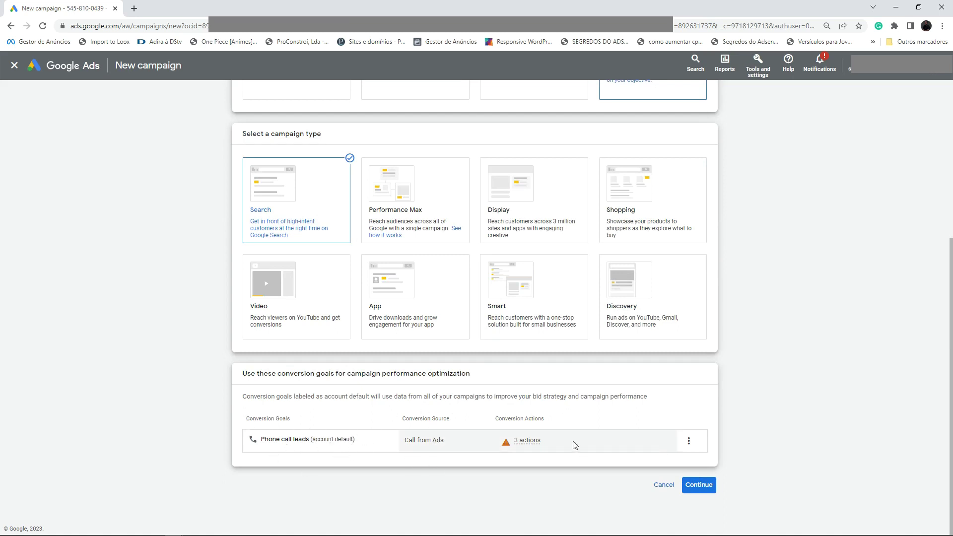
# Tick Phone calls as a desired result and paste in the business phone number.
pyautogui.click(702, 489)
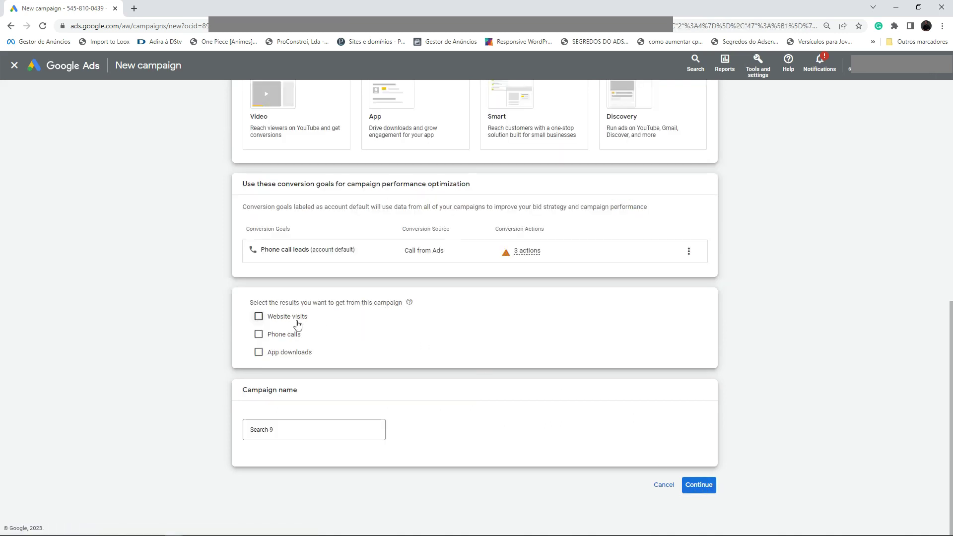
pyautogui.click(274, 334)
pyautogui.click(380, 354)
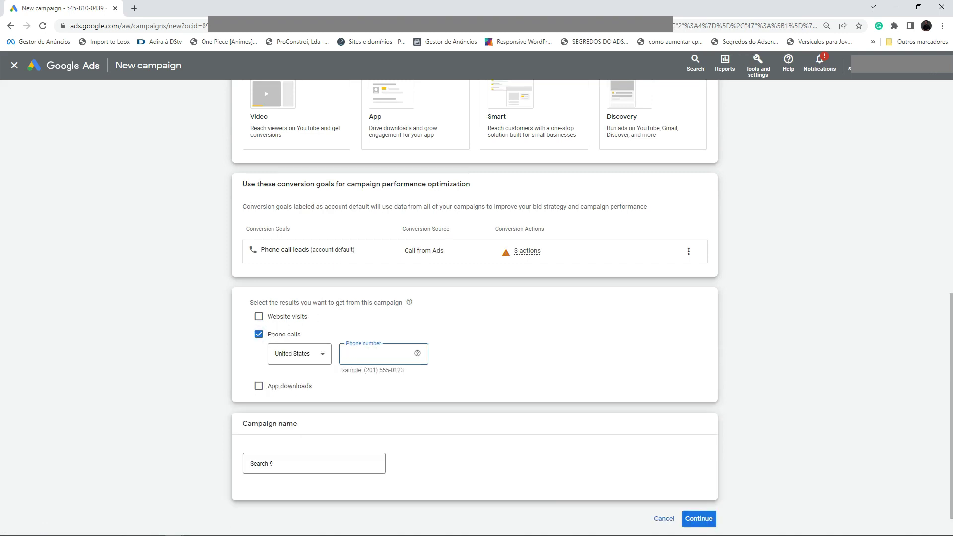
pyautogui.hotkey('alt', 'Tab')
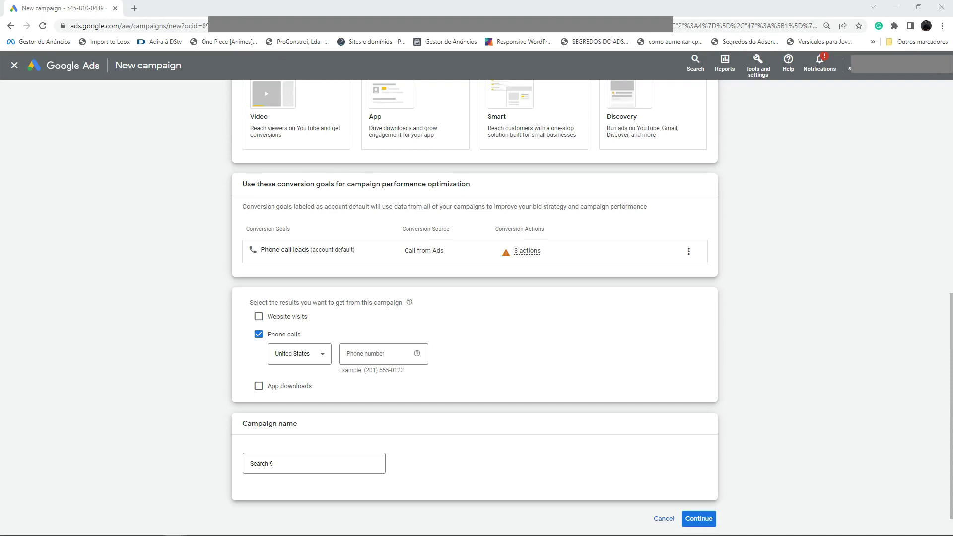
pyautogui.hotkey('alt', 'Tab')
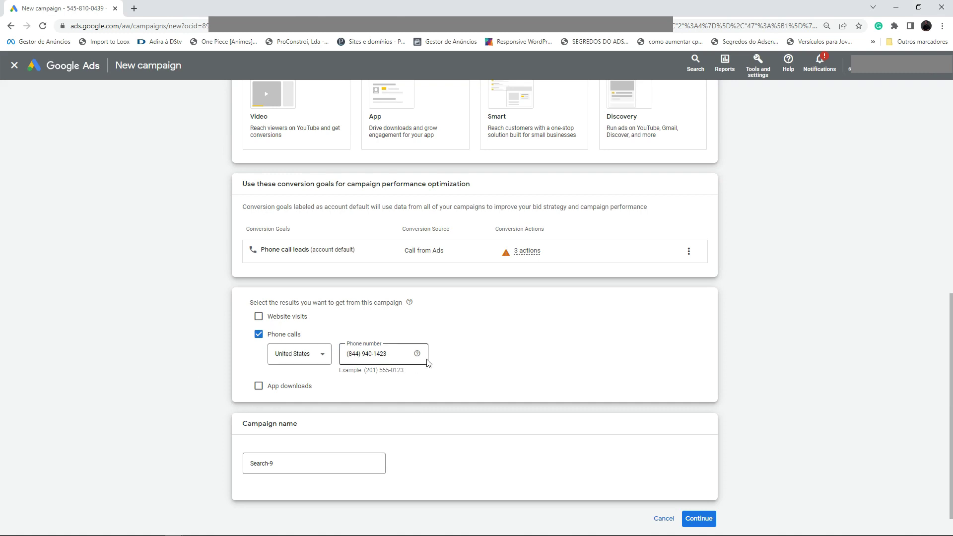
# Replace the default campaign name Search-9 with the new name 'Solar Panels'.
pyautogui.tripleClick(301, 461)
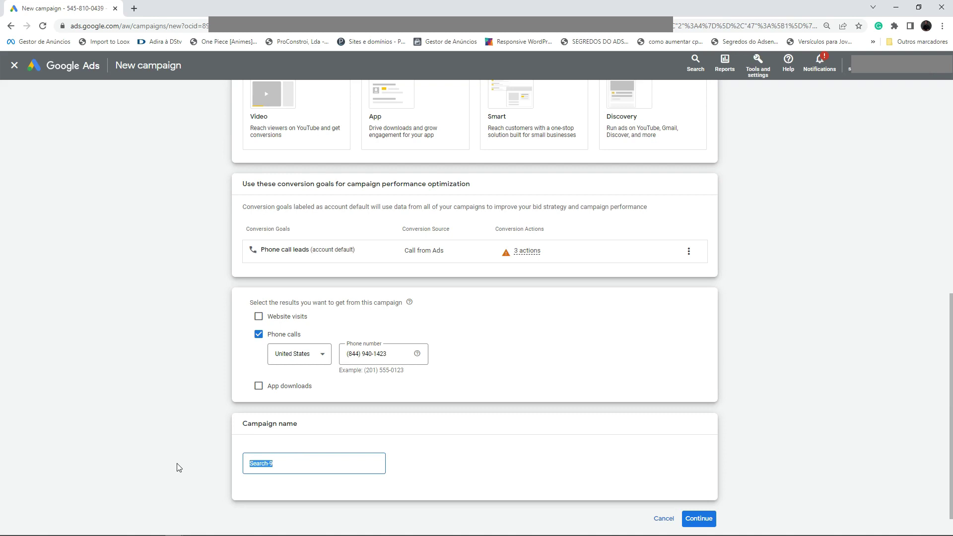
pyautogui.press('BackSpace')
pyautogui.write('Solar')
pyautogui.write(' Pr')
pyautogui.write('n')
pyautogui.press('BackSpace')
pyautogui.press('BackSpace')
# Finish the name 'Solar Panels', continue, and choose Start new over the saved draft.
pyautogui.write('ls')
pyautogui.click(705, 521)
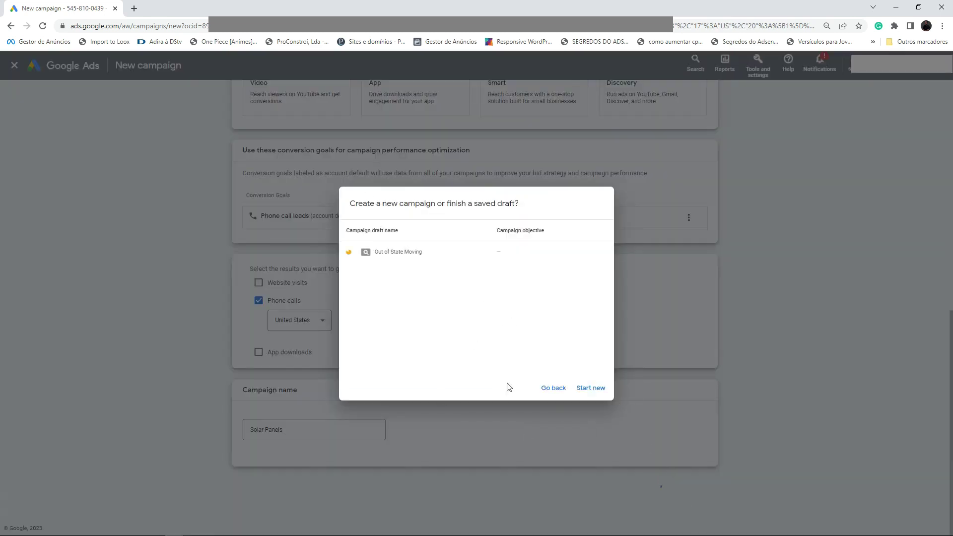
pyautogui.click(595, 391)
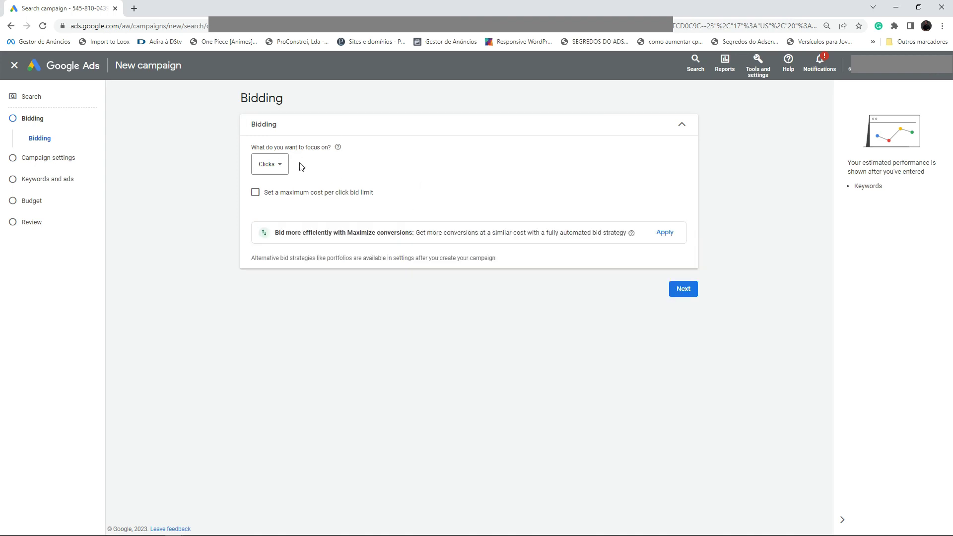
# Apply the Maximize conversions suggestion so bidding focuses on Conversions, with no target CPA.
pyautogui.click(265, 169)
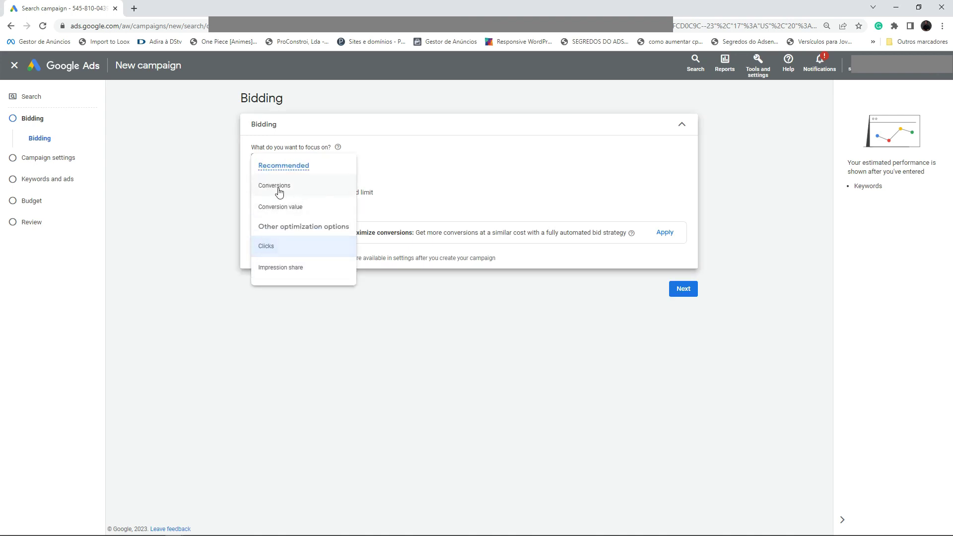
pyautogui.moveTo(298, 189)
pyautogui.click(415, 149)
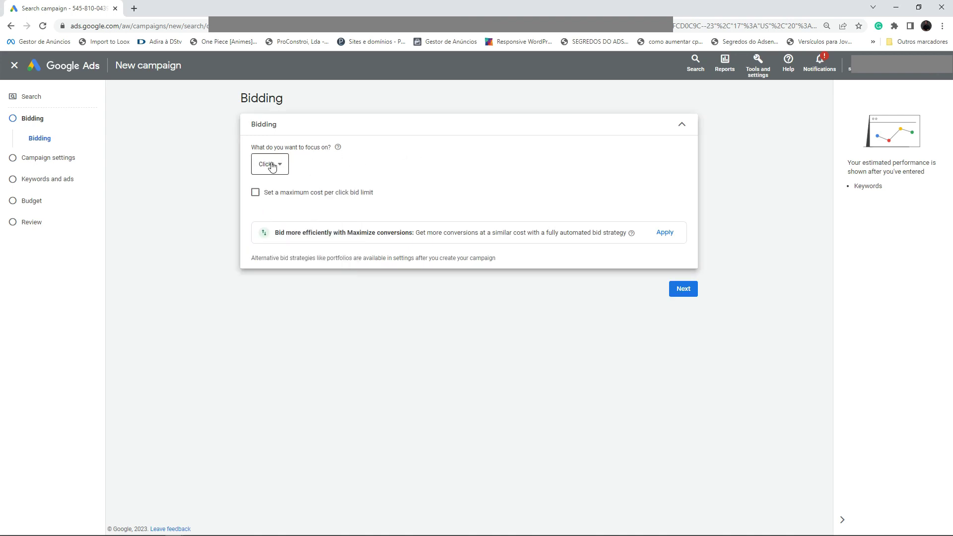
pyautogui.click(268, 162)
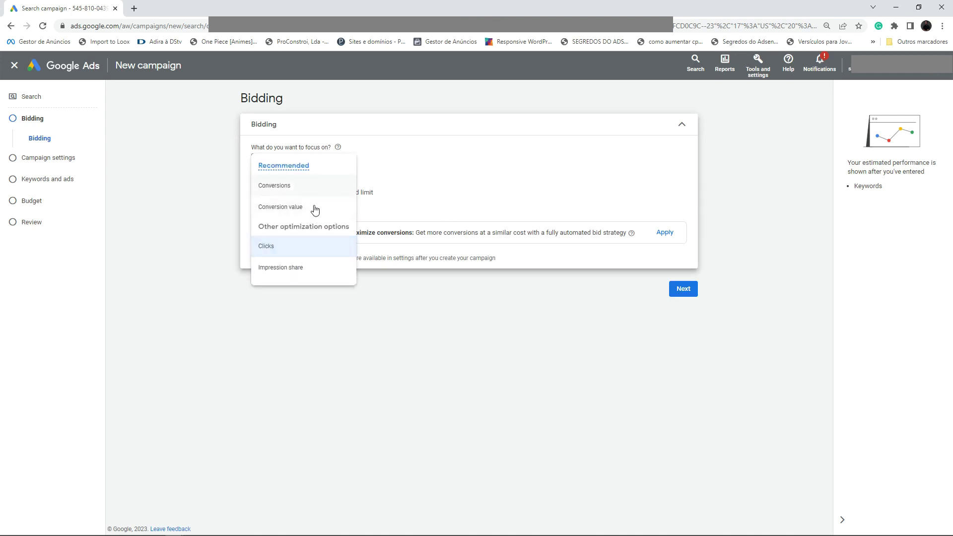
pyautogui.click(444, 172)
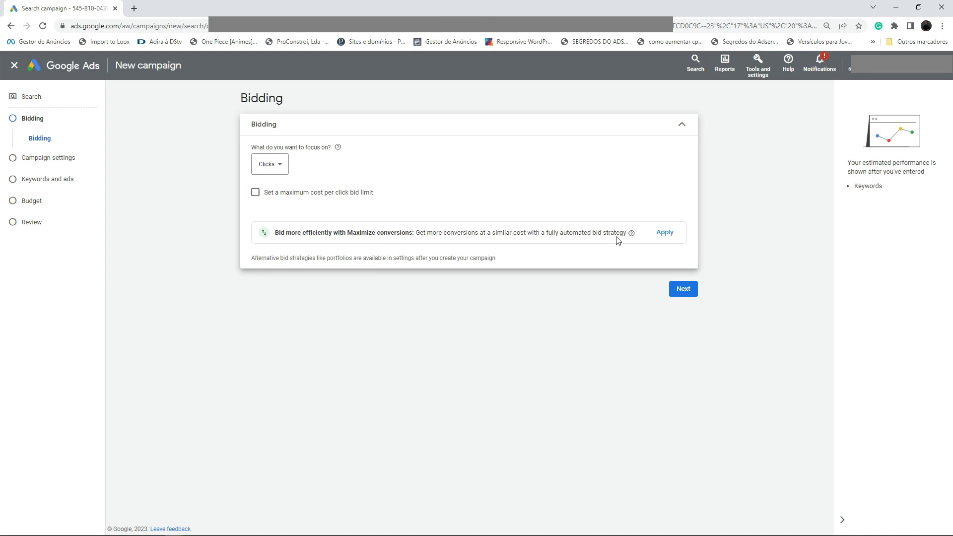
pyautogui.click(665, 232)
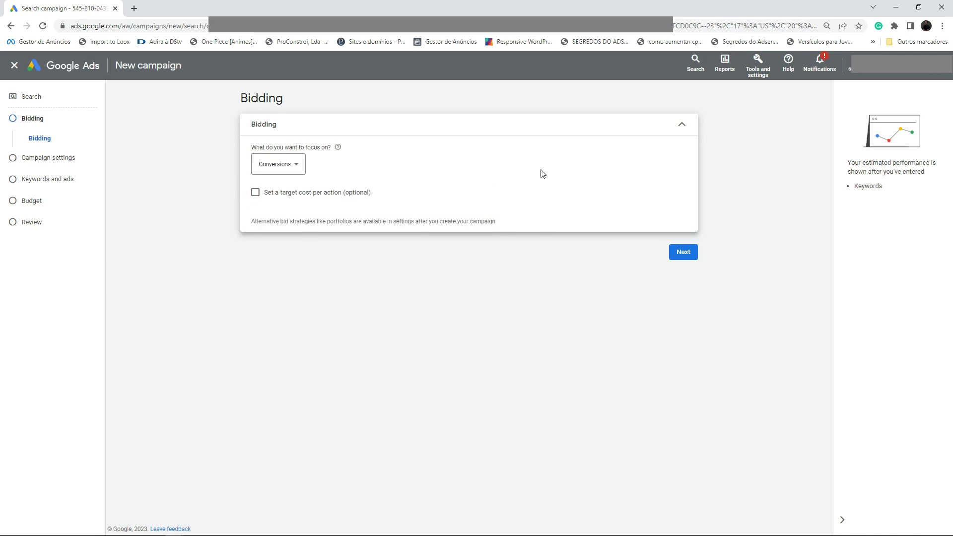
pyautogui.click(273, 168)
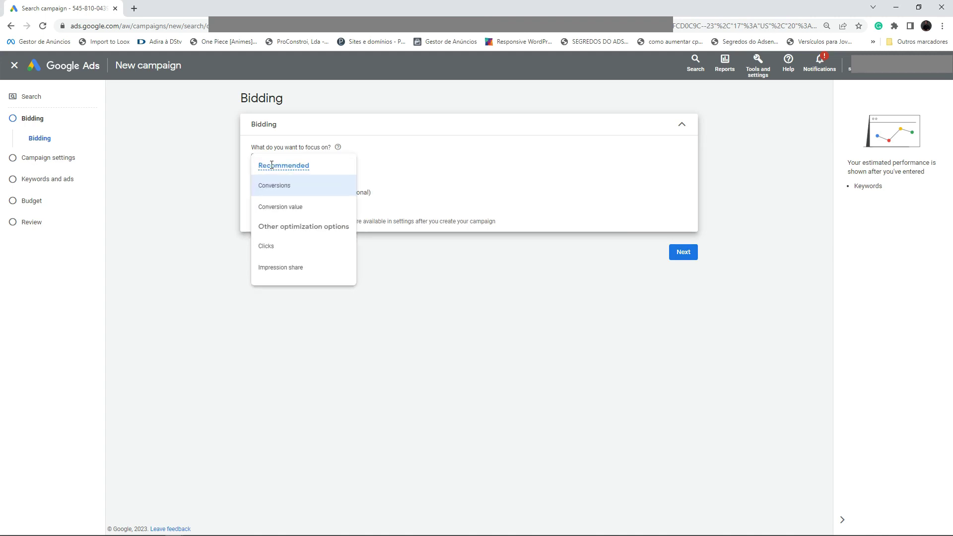
pyautogui.click(591, 173)
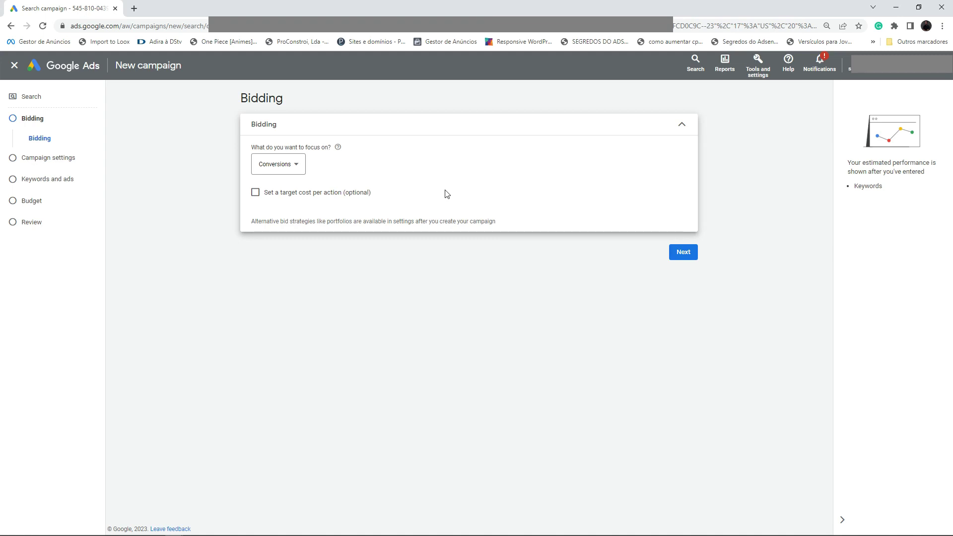
# Uncheck Google search partners and Display Network under Networks, leaving Search Network only.
pyautogui.click(681, 260)
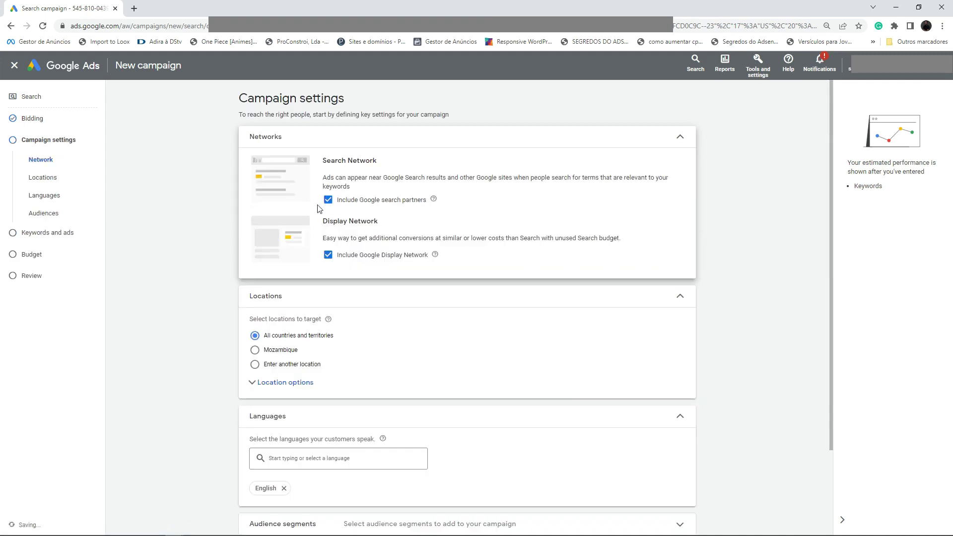
pyautogui.click(328, 200)
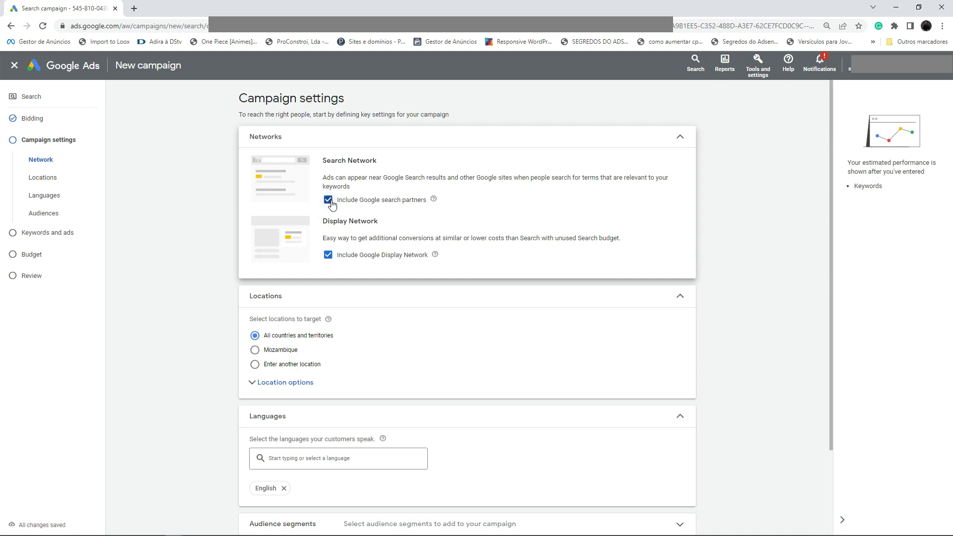
pyautogui.click(328, 254)
pyautogui.click(328, 199)
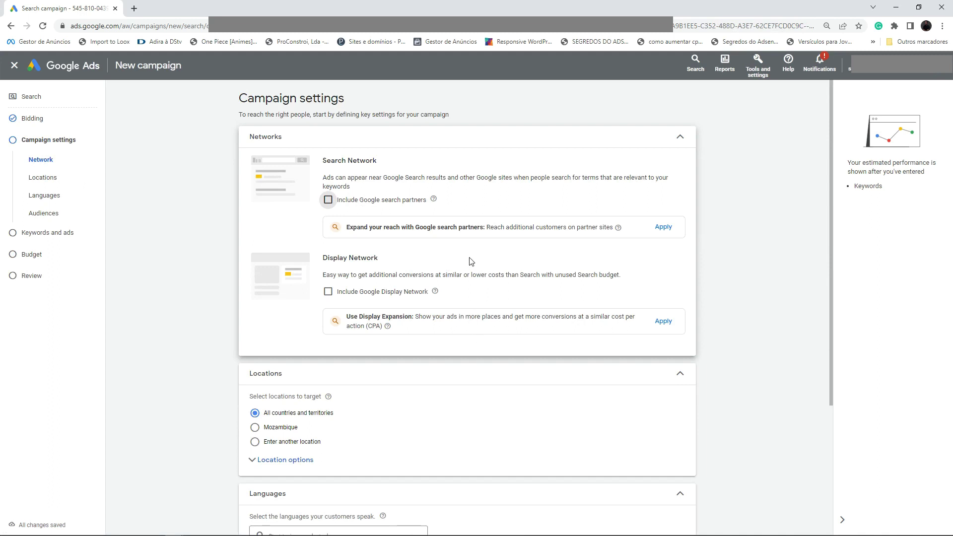
pyautogui.moveTo(348, 177); pyautogui.dragTo(427, 189)
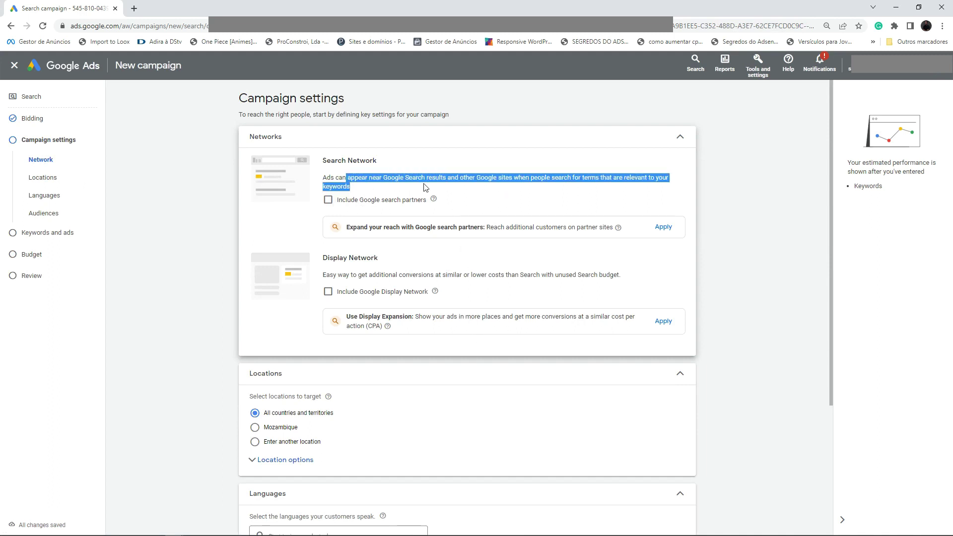
pyautogui.click(440, 198)
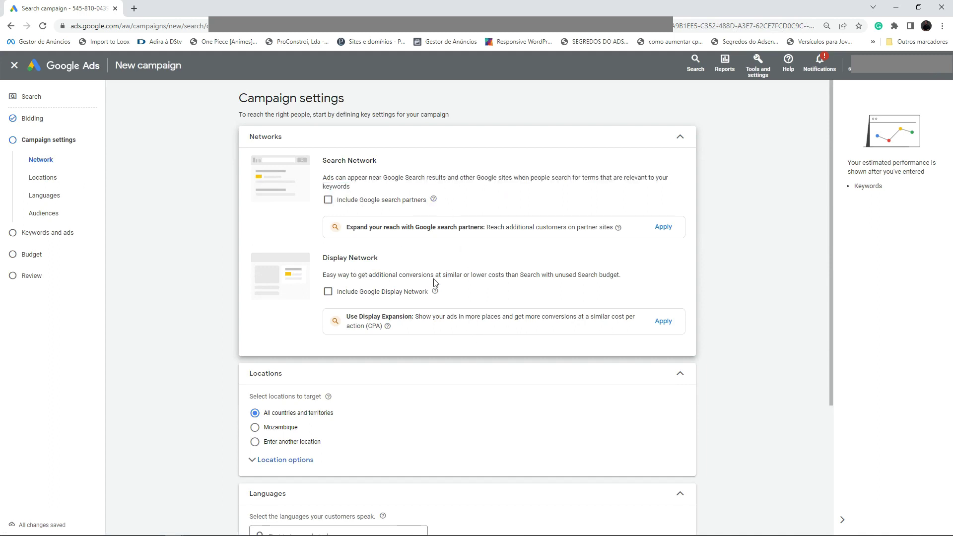
pyautogui.scroll(-2, 540, 300)
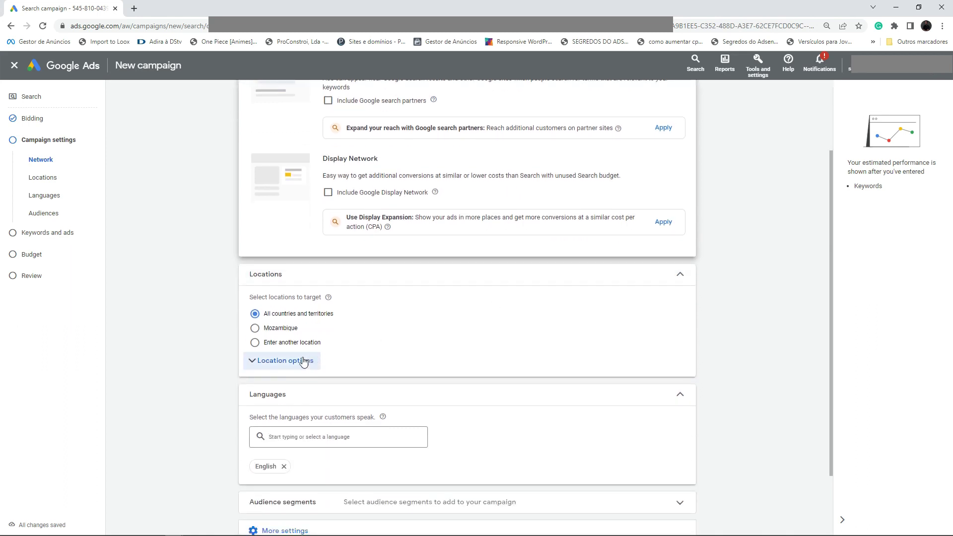
pyautogui.scroll(2, 518, 416)
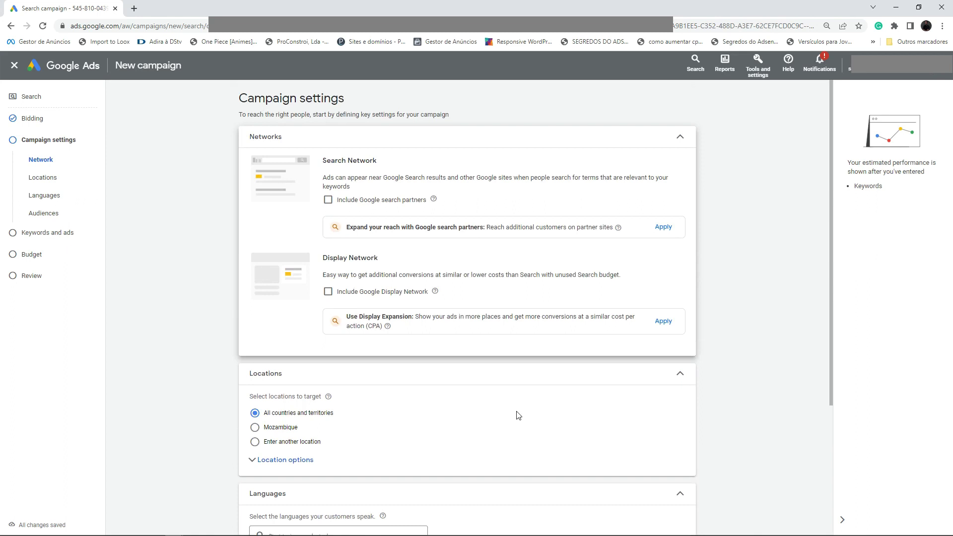
pyautogui.scroll(-3, 518, 416)
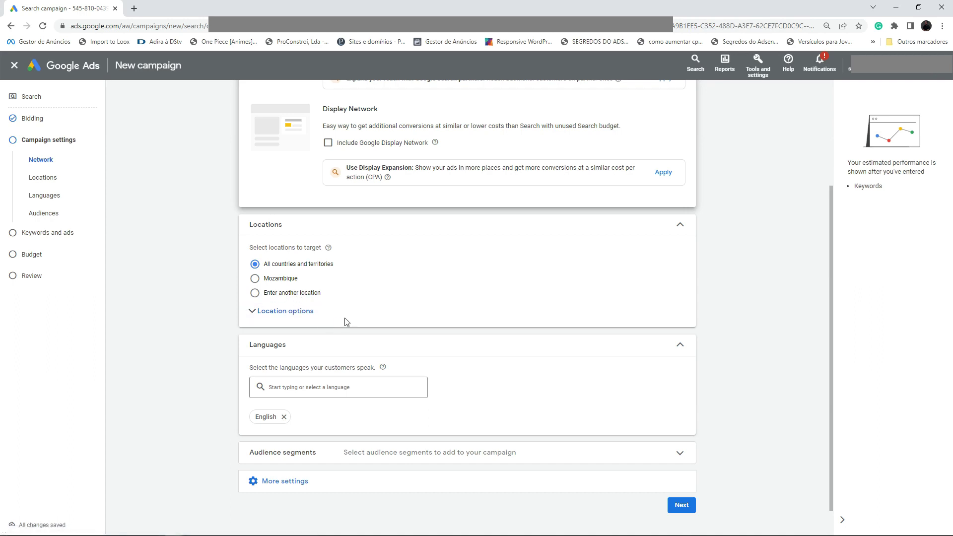
# Switch to specific locations and add New York state as a target.
pyautogui.click(292, 292)
pyautogui.click(297, 320)
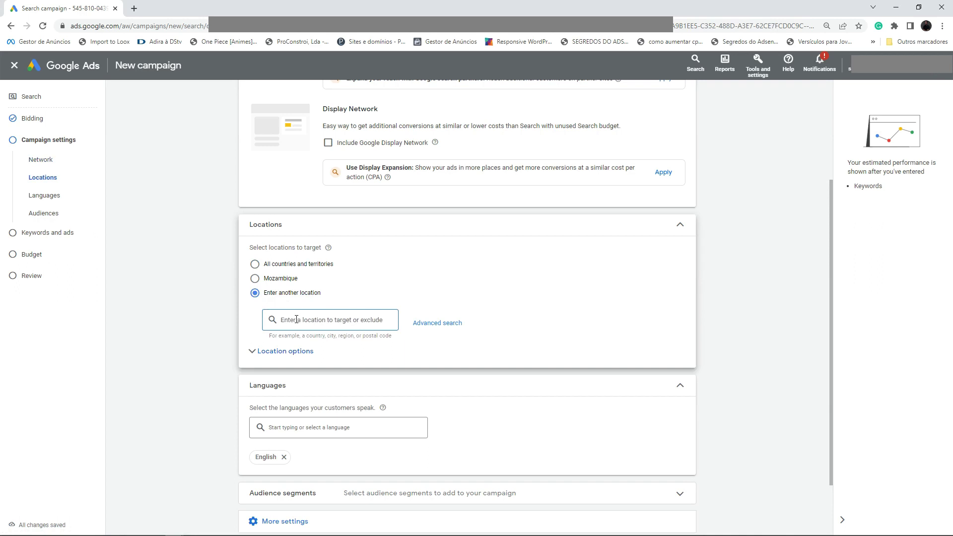
pyautogui.write('New')
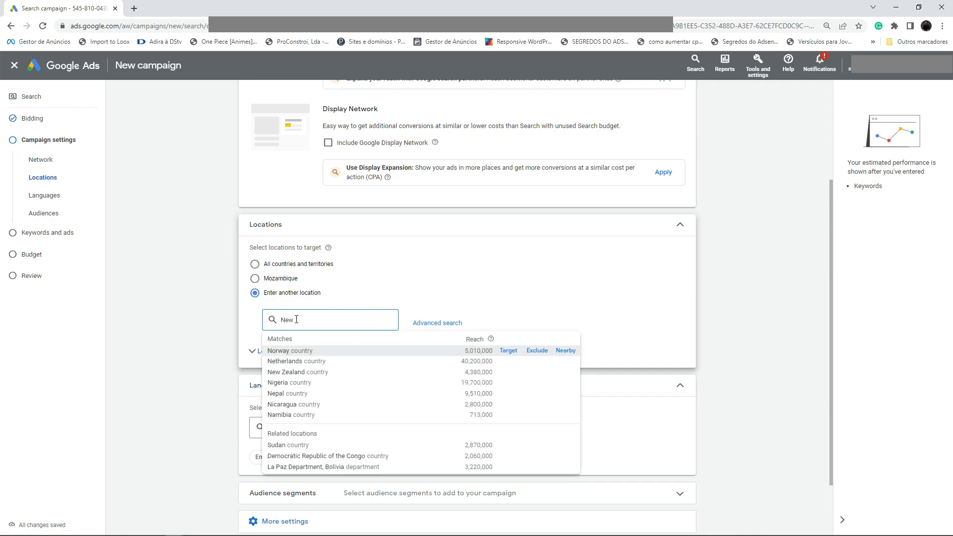
pyautogui.moveTo(390, 370)
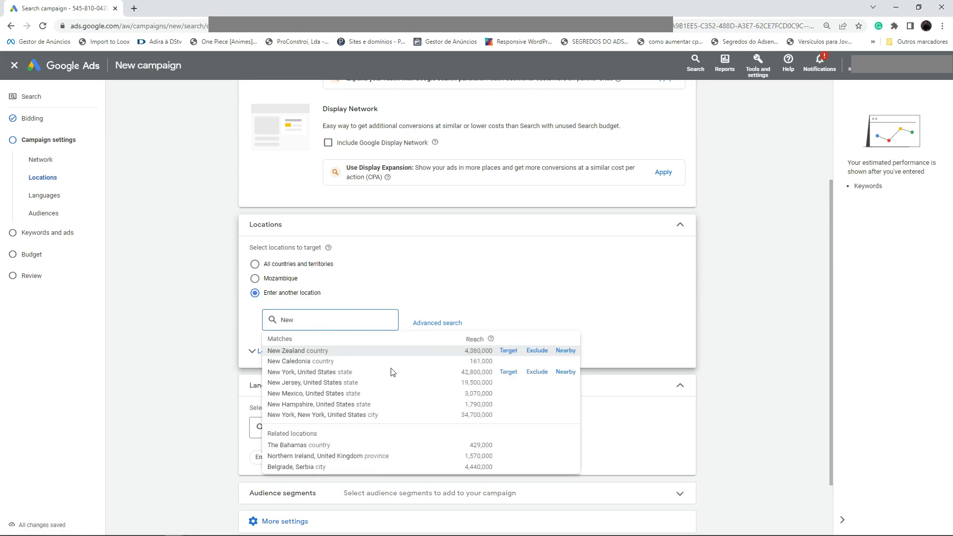
pyautogui.click(509, 373)
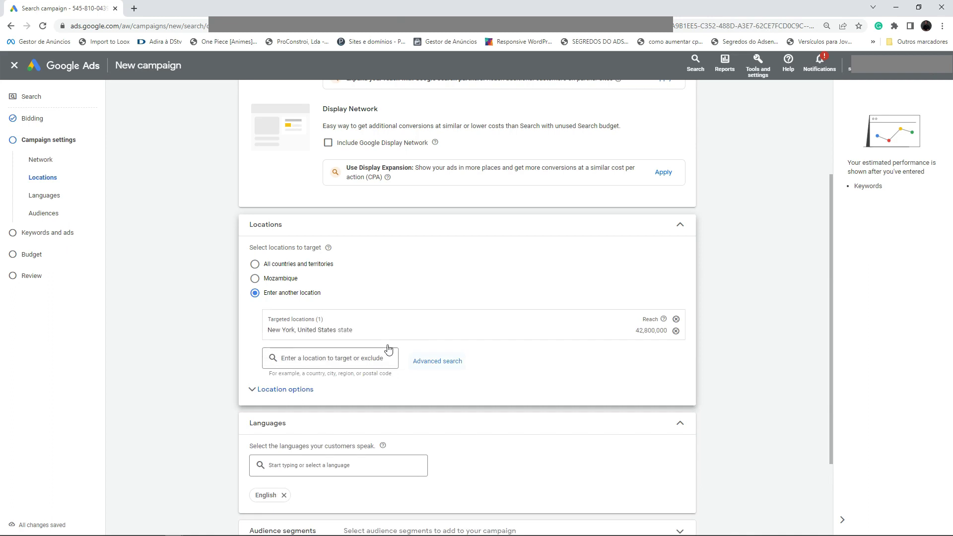
# Search 'California' and add California state as a second targeted location.
pyautogui.click(290, 358)
pyautogui.write('Californ')
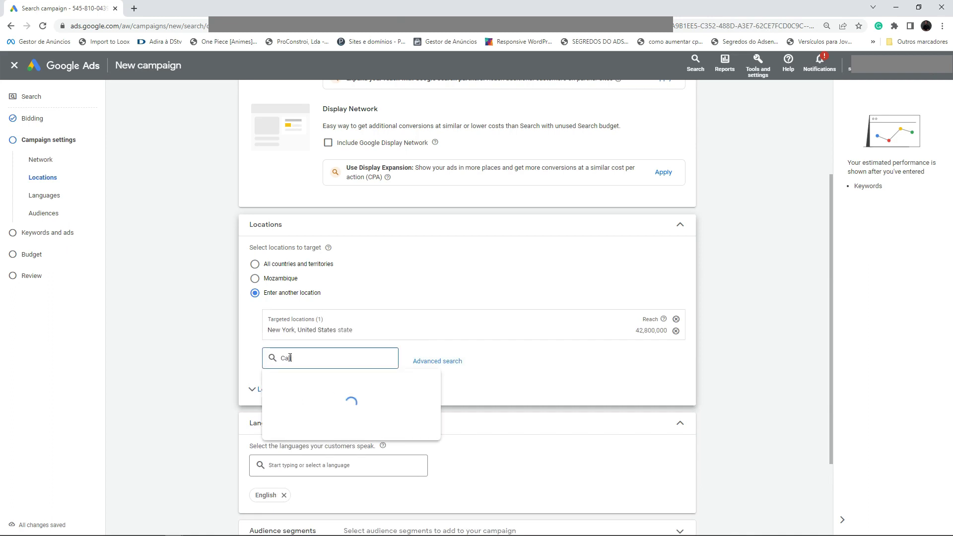
pyautogui.write('ia')
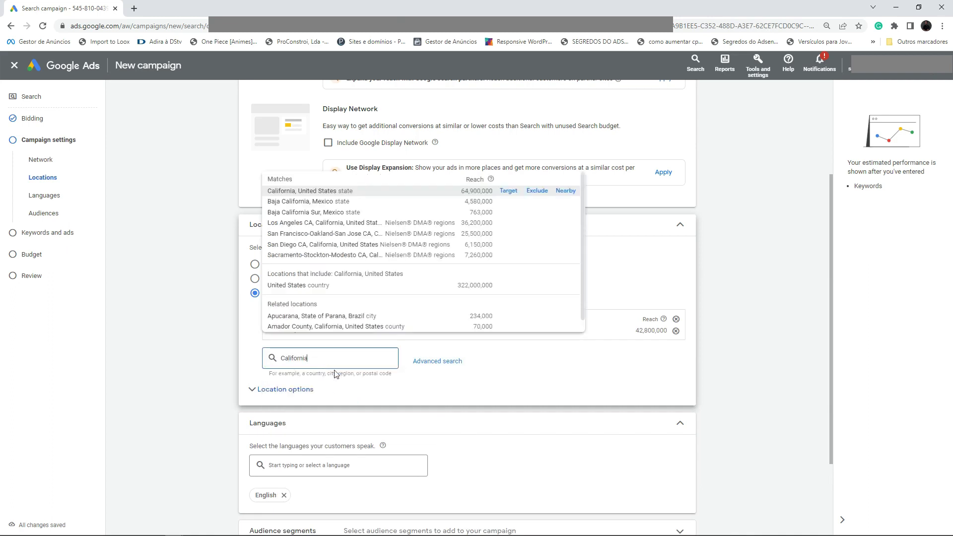
pyautogui.click(509, 191)
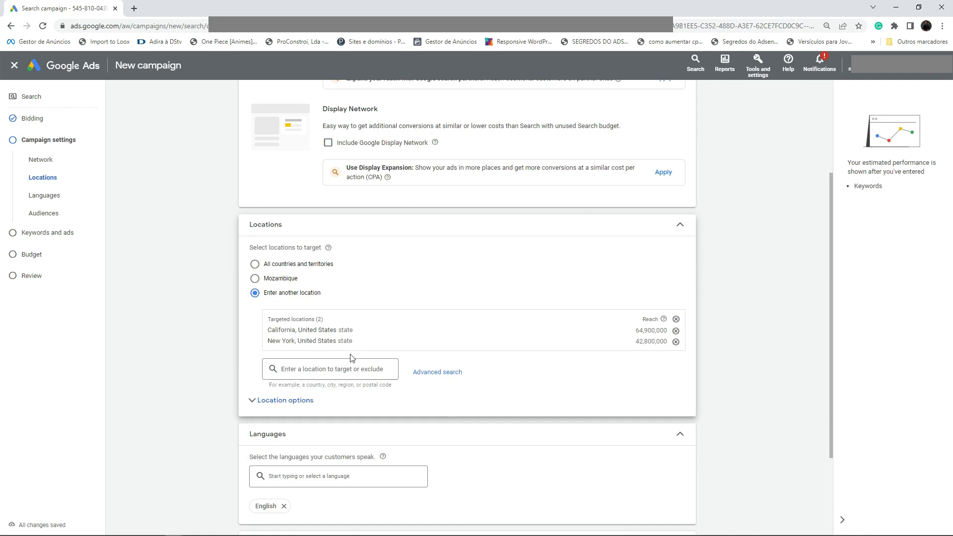
pyautogui.scroll(-2, 352, 387)
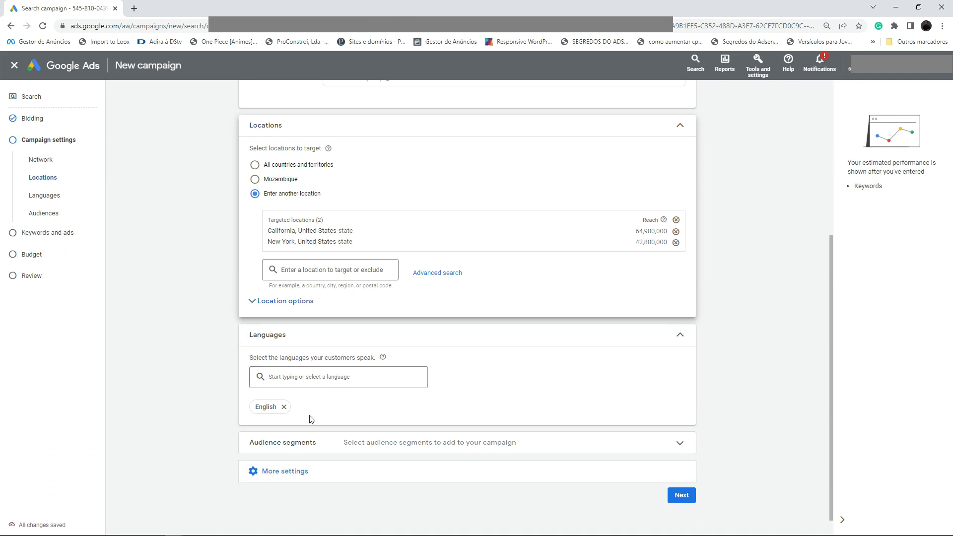
# Scroll down past the location settings for California and New York and the English language setting.
pyautogui.scroll(-1, 437, 330)
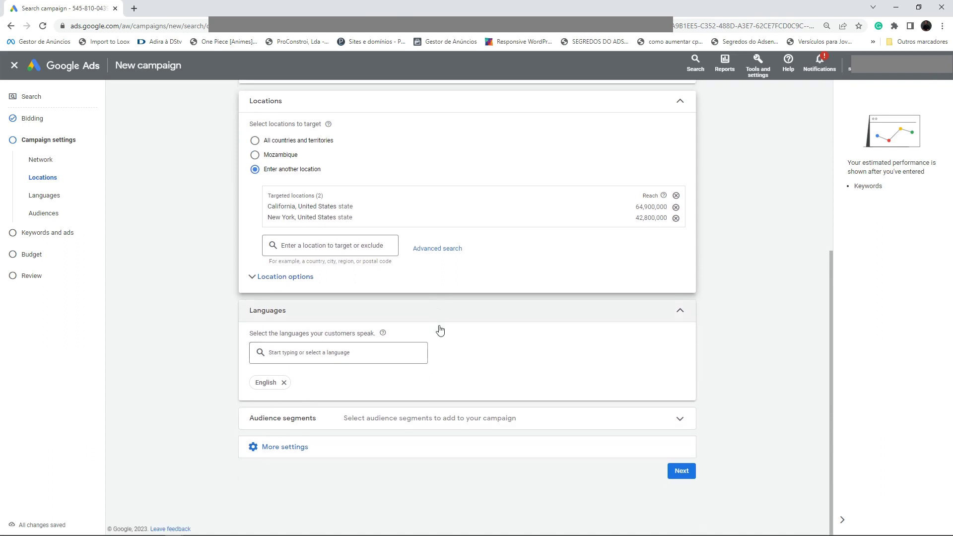
# Add all 12 suggested audience segments in Observation mode.
pyautogui.click(326, 422)
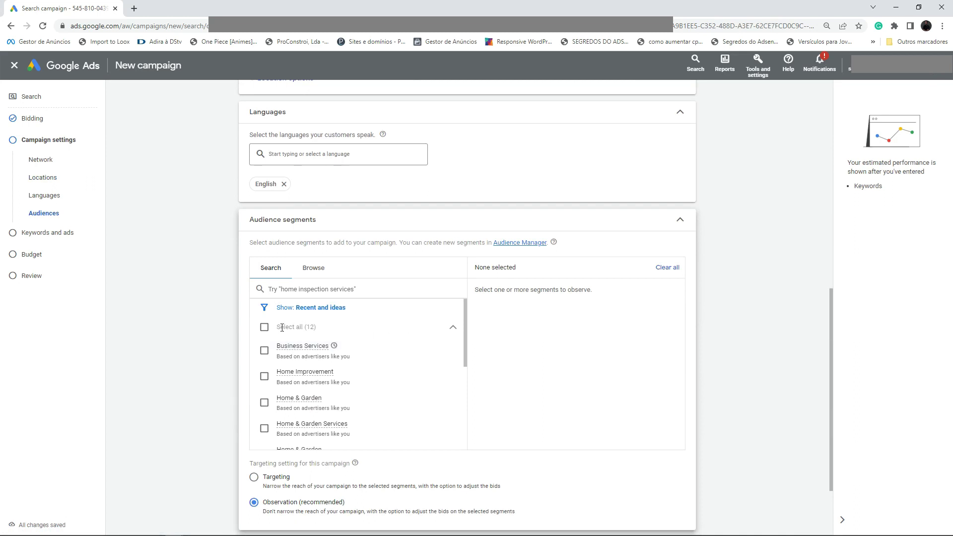
pyautogui.click(265, 327)
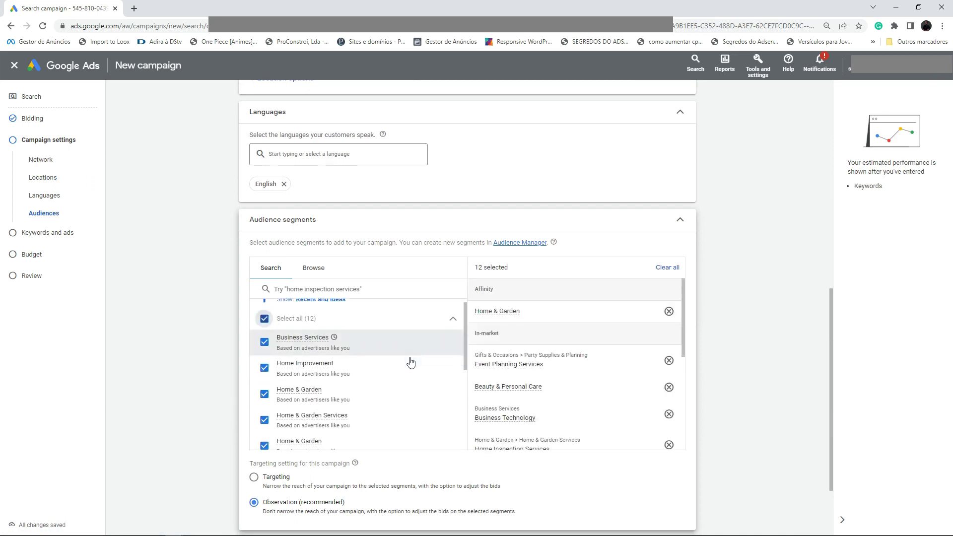
pyautogui.scroll(-5, 412, 362)
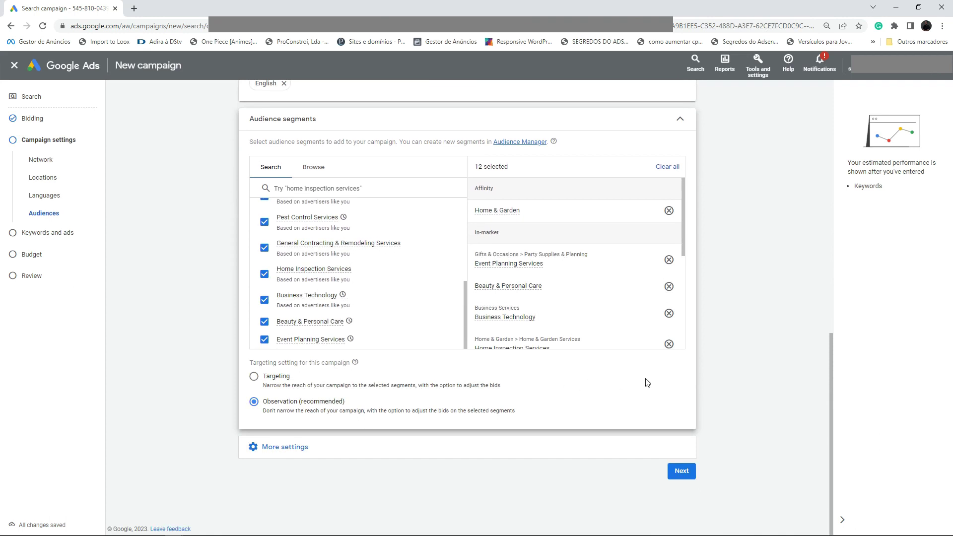
pyautogui.scroll(2, 661, 352)
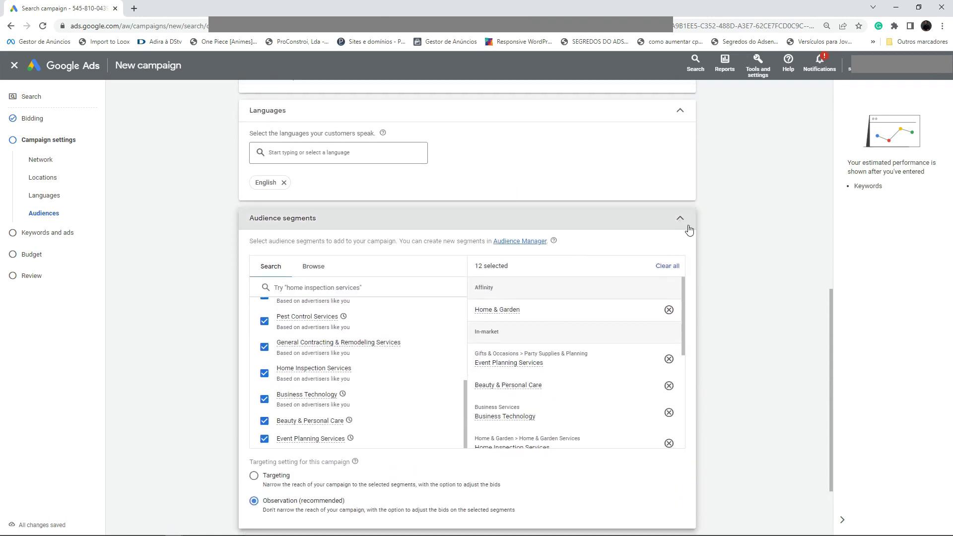
pyautogui.click(690, 230)
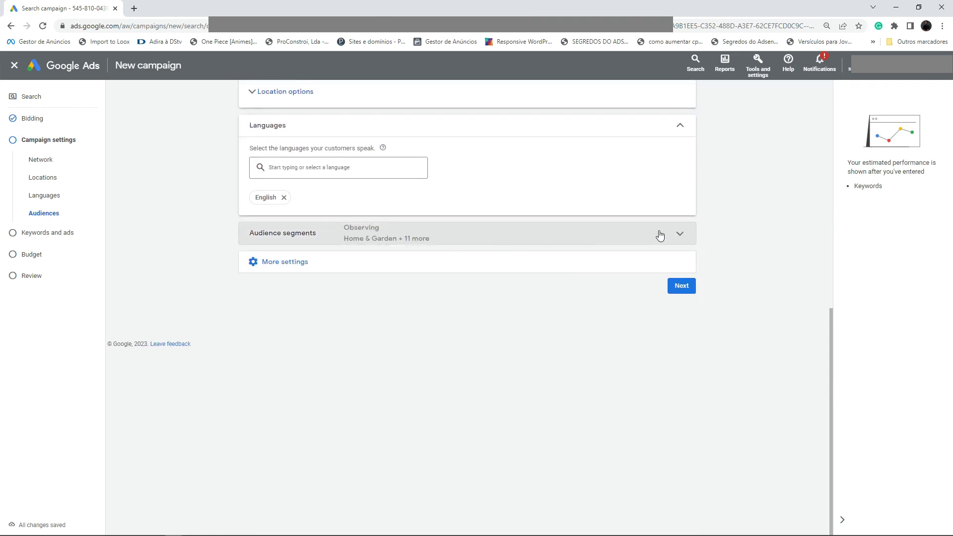
# Review the 12 selected segments, such as Home & Garden and Pest Control Services, then collapse the section.
pyautogui.click(679, 235)
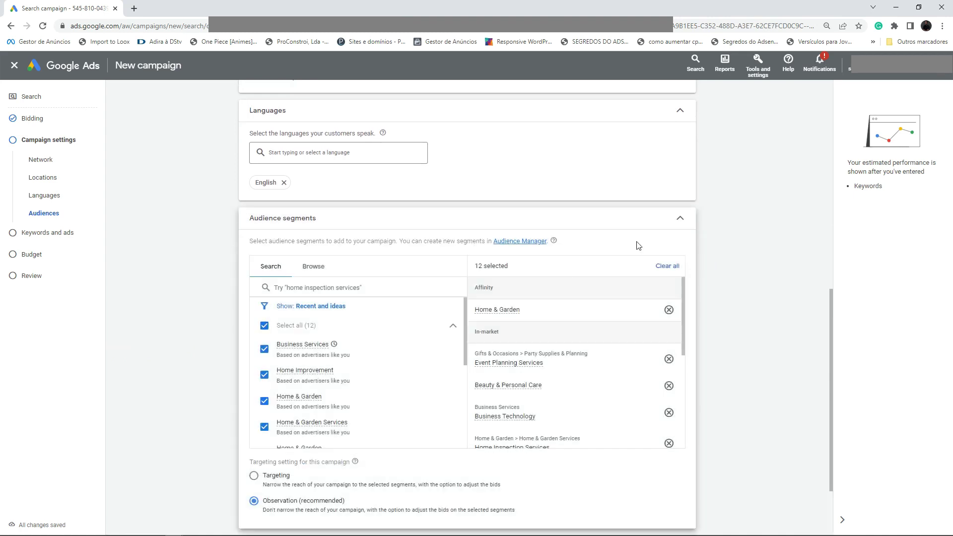
pyautogui.scroll(-5, 409, 383)
pyautogui.scroll(-2, 403, 394)
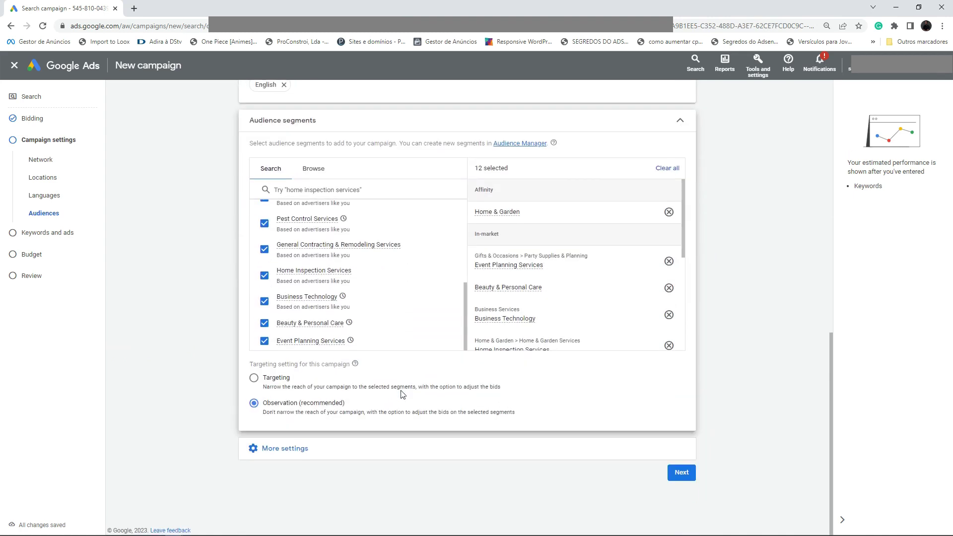
pyautogui.scroll(1, 485, 464)
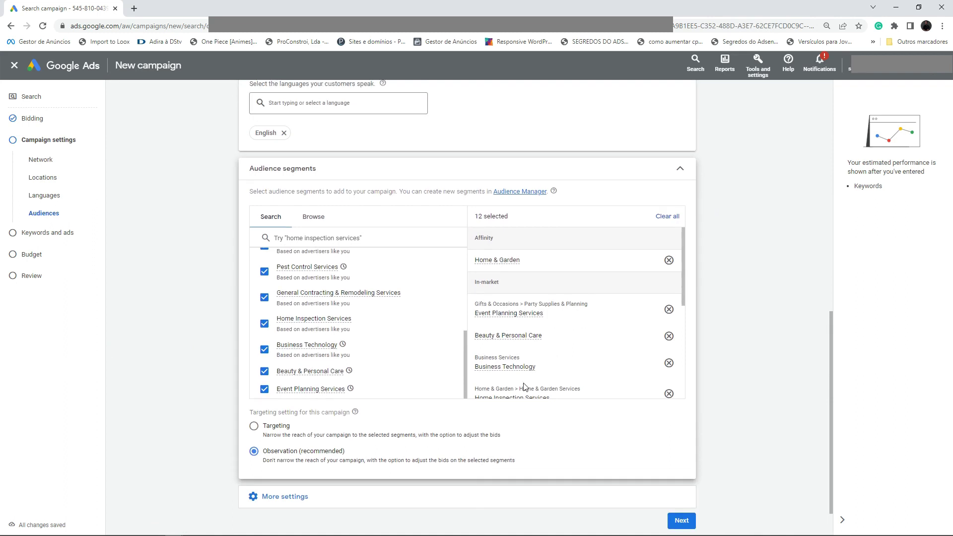
pyautogui.scroll(-1, 589, 340)
pyautogui.scroll(-3, 592, 337)
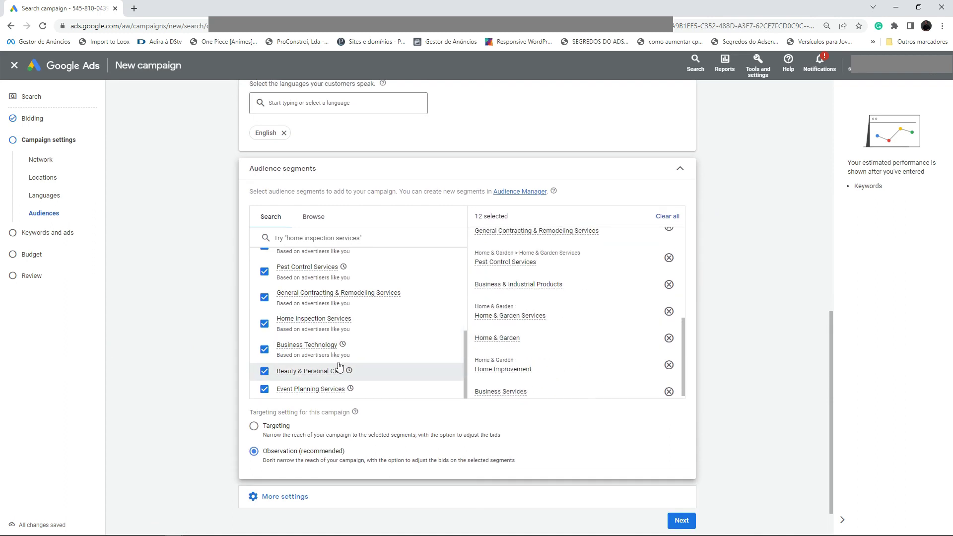
pyautogui.scroll(4, 403, 366)
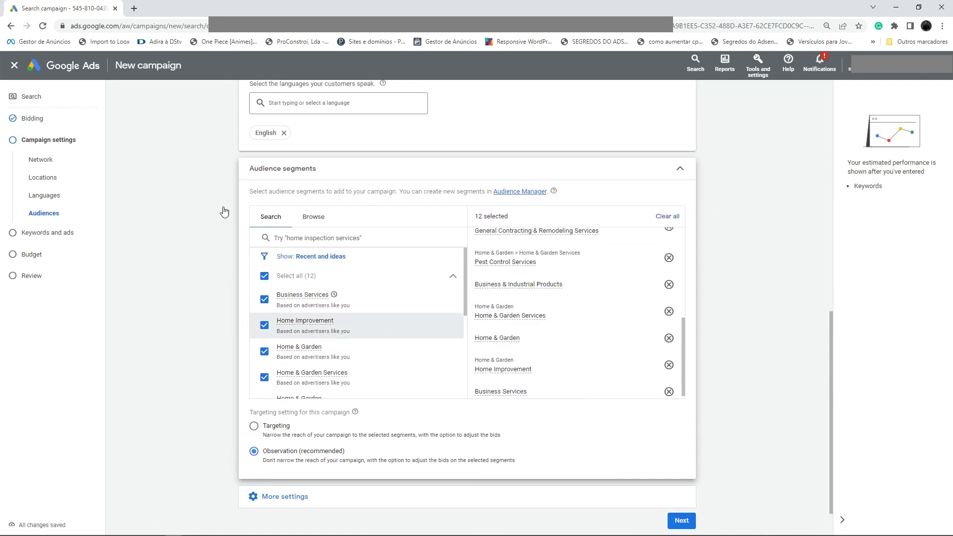
pyautogui.click(679, 169)
pyautogui.click(680, 236)
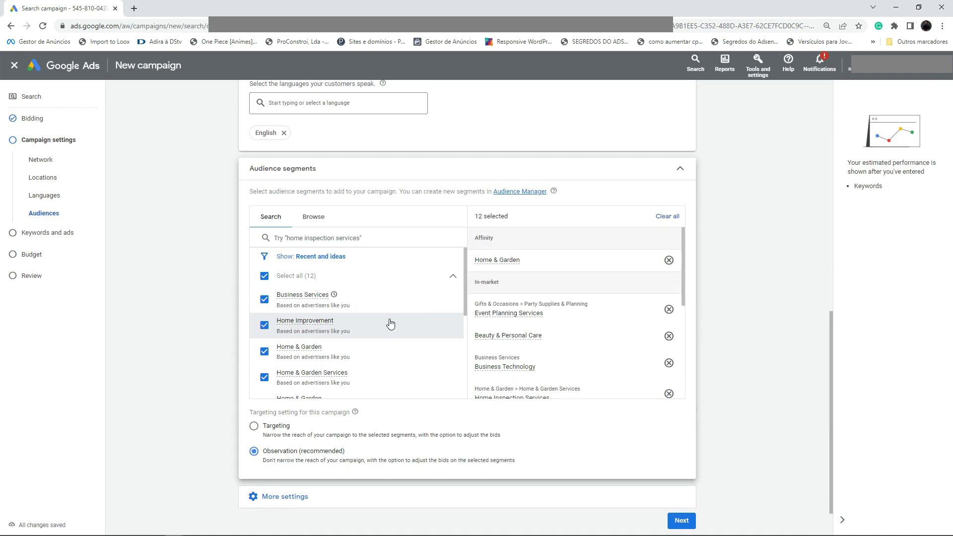
pyautogui.scroll(-5, 390, 324)
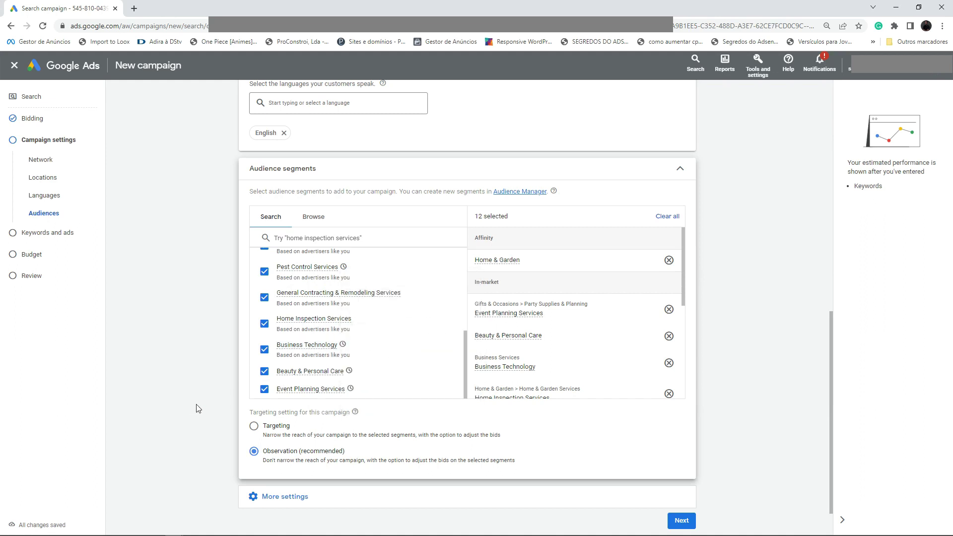
pyautogui.click(679, 170)
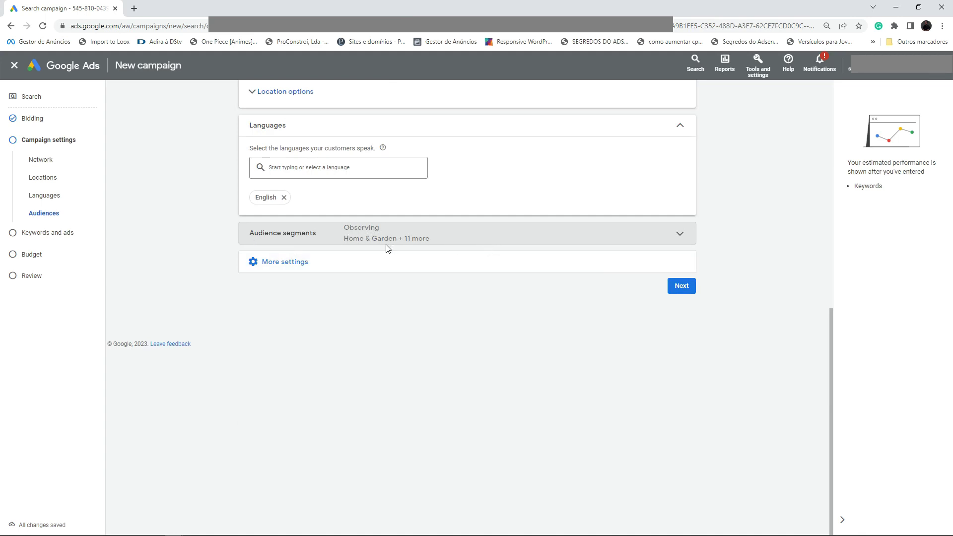
# Keep ad rotation on Optimize: Prefer best performing ads and expand the remaining More settings.
pyautogui.click(377, 263)
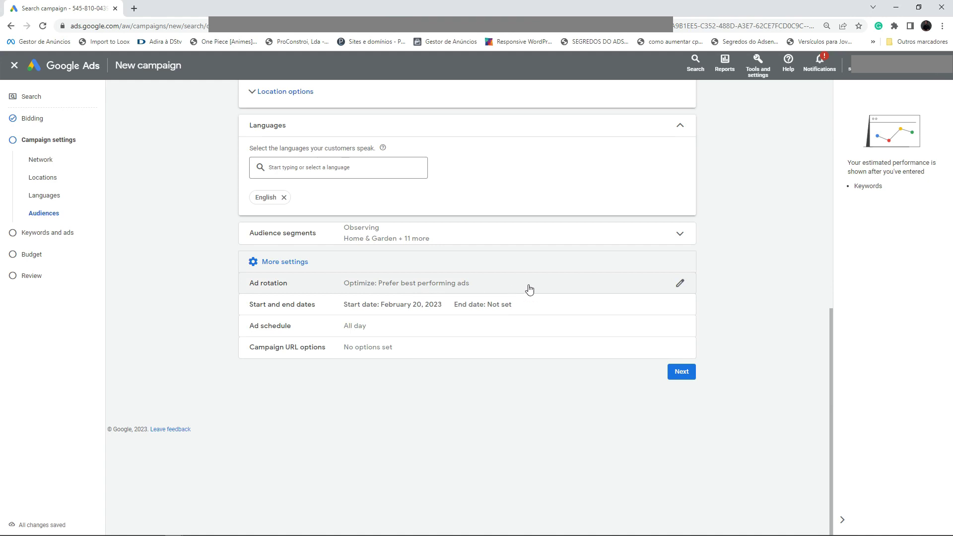
pyautogui.click(681, 285)
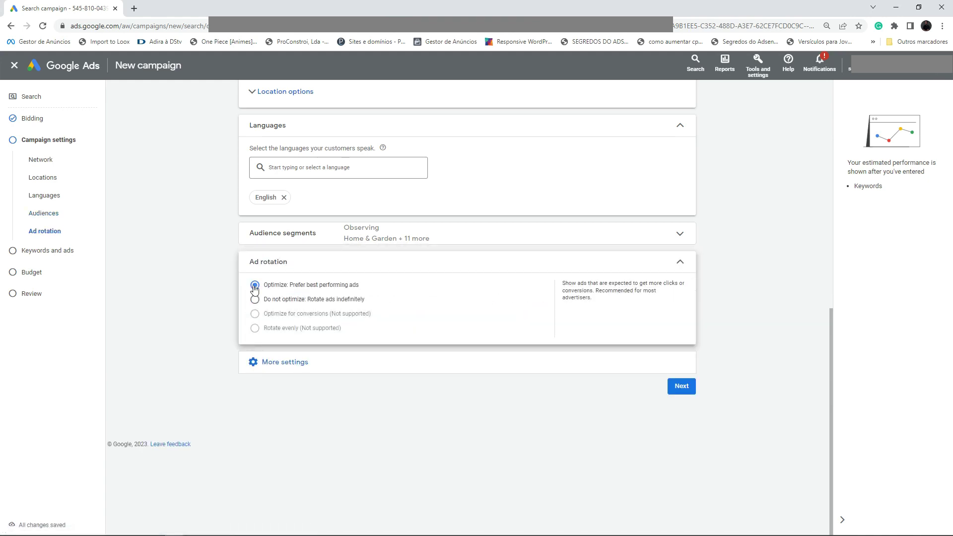
pyautogui.click(680, 263)
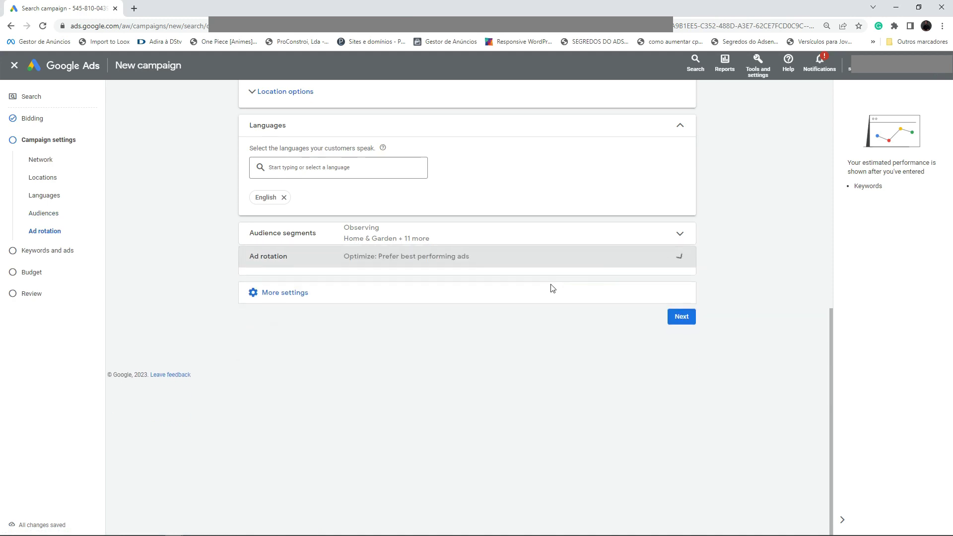
pyautogui.click(421, 287)
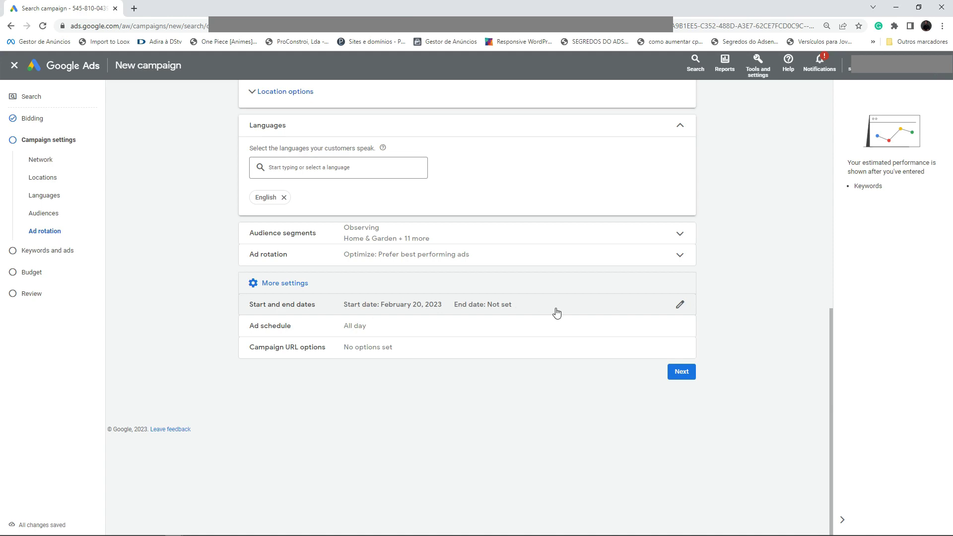
# Schedule ads for Mondays - Fridays from 07:00 to 23:00.
pyautogui.click(381, 326)
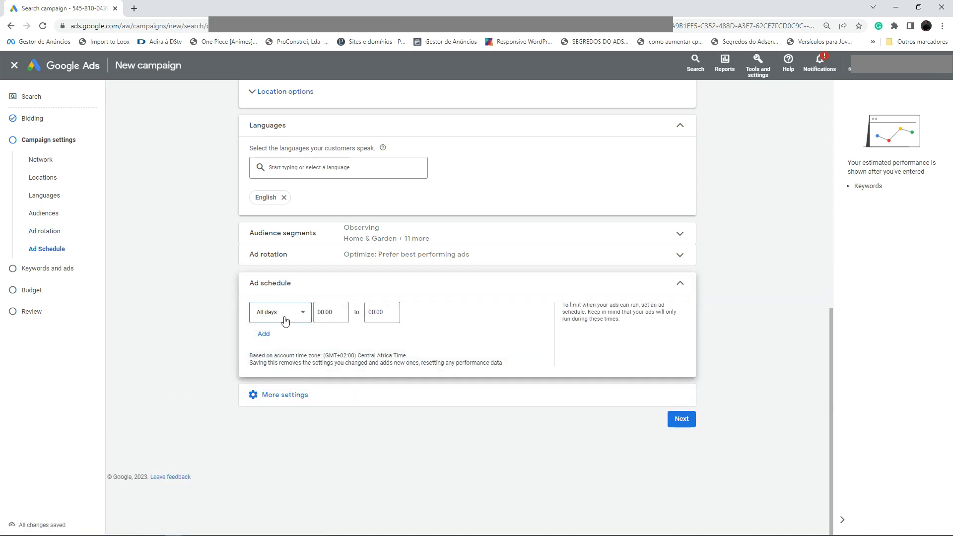
pyautogui.click(285, 320)
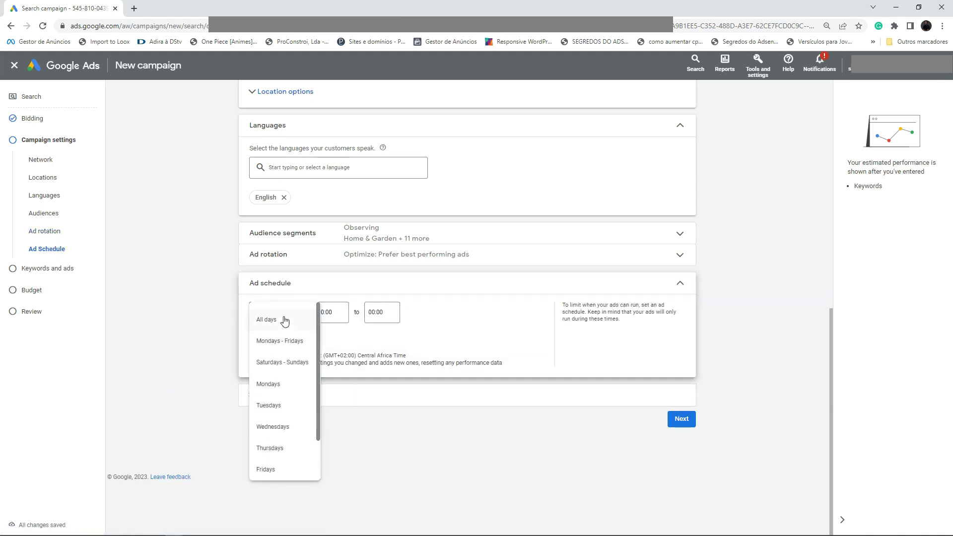
pyautogui.click(266, 343)
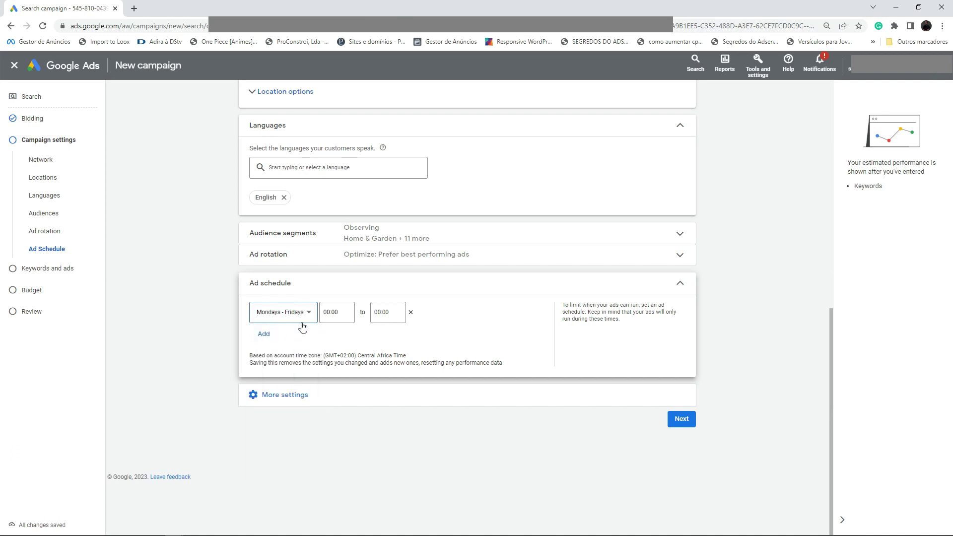
pyautogui.click(337, 313)
pyautogui.scroll(-6, 340, 421)
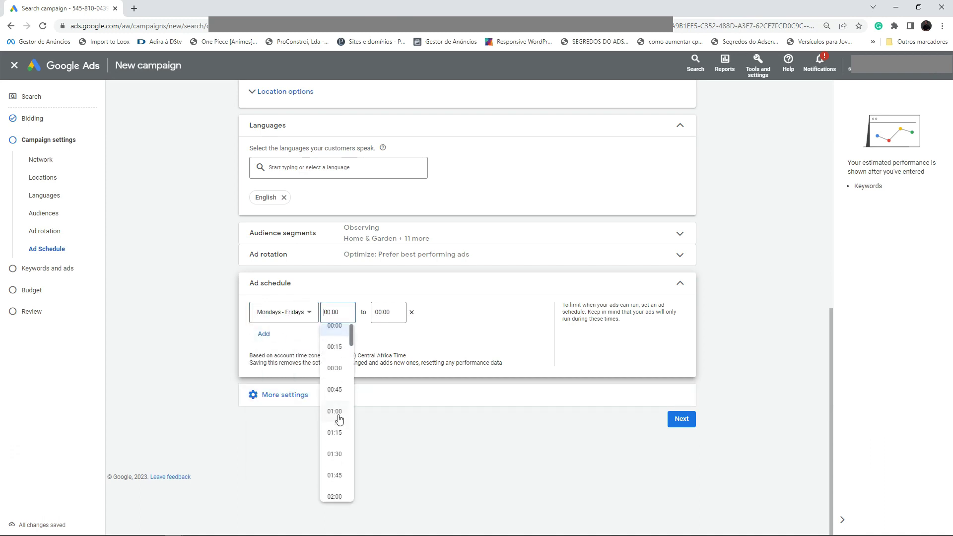
pyautogui.scroll(-4, 339, 421)
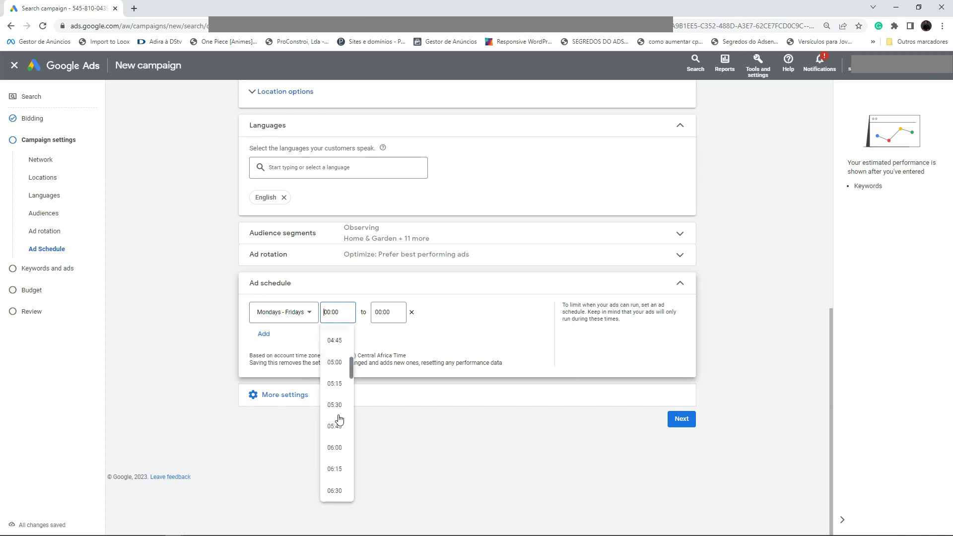
pyautogui.click(341, 443)
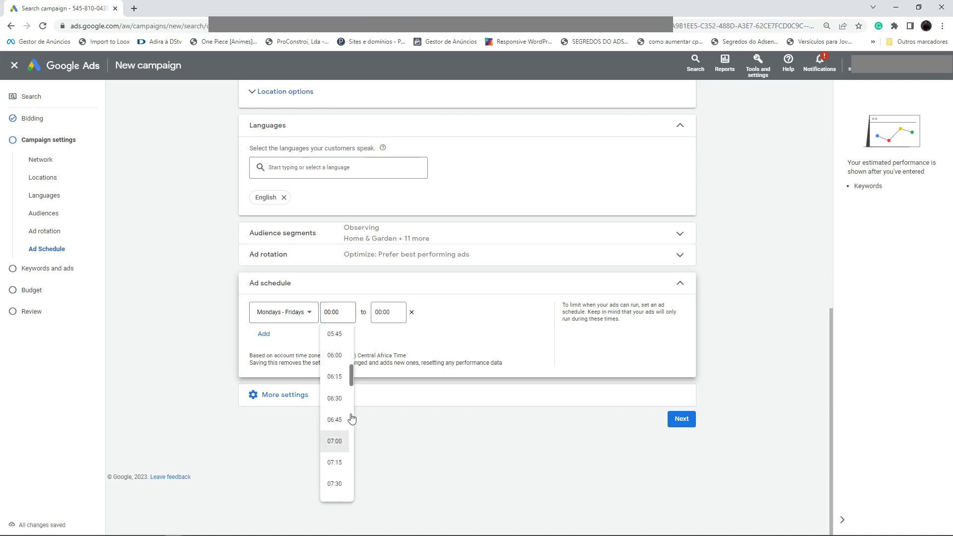
pyautogui.click(379, 314)
pyautogui.scroll(-13, 390, 437)
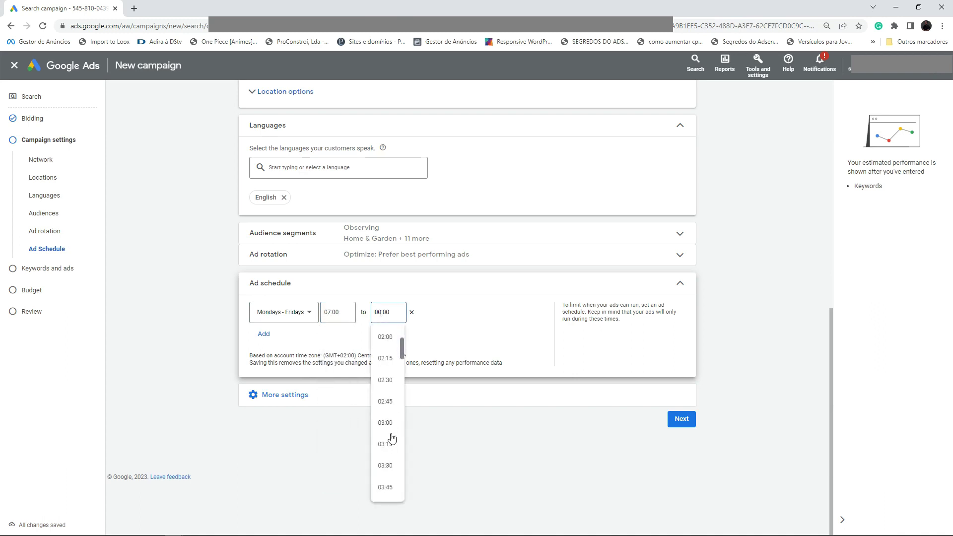
pyautogui.scroll(-20, 391, 438)
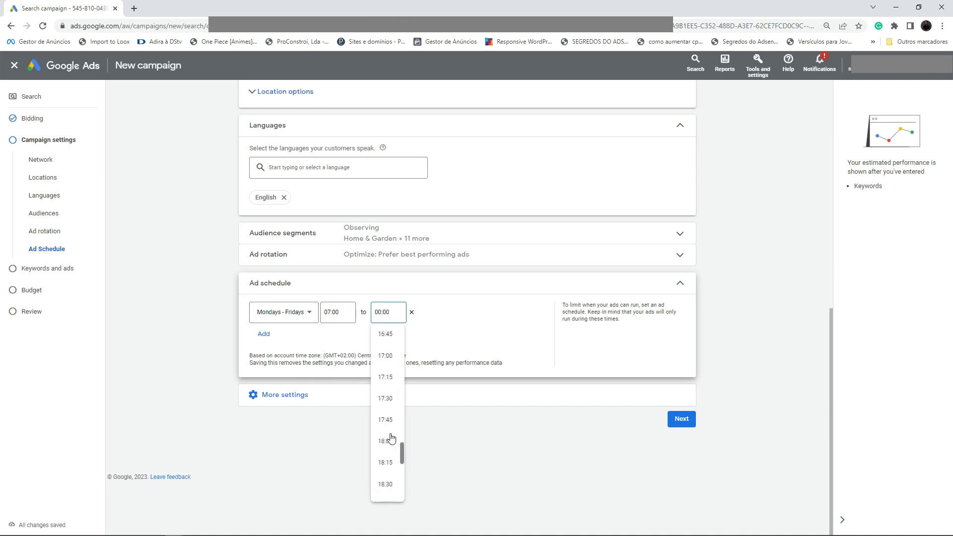
pyautogui.scroll(-2, 391, 438)
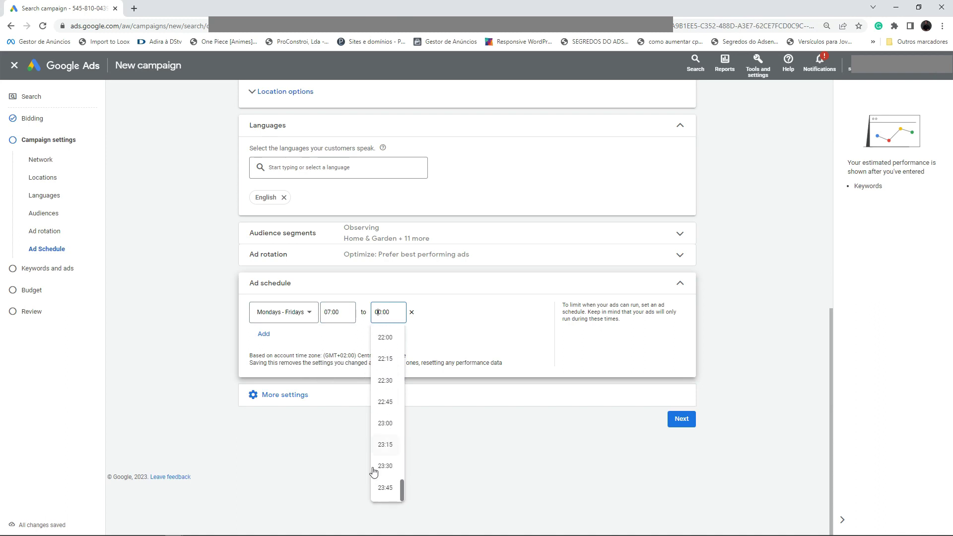
pyautogui.click(386, 424)
# Add a second schedule row for Saturdays - Sundays from 10:00 to 20:00.
pyautogui.click(256, 341)
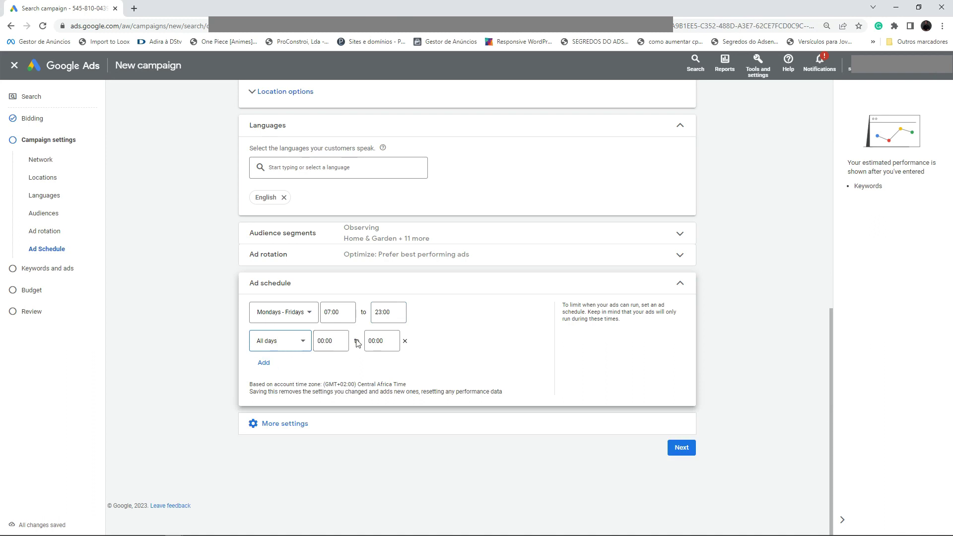
pyautogui.click(293, 348)
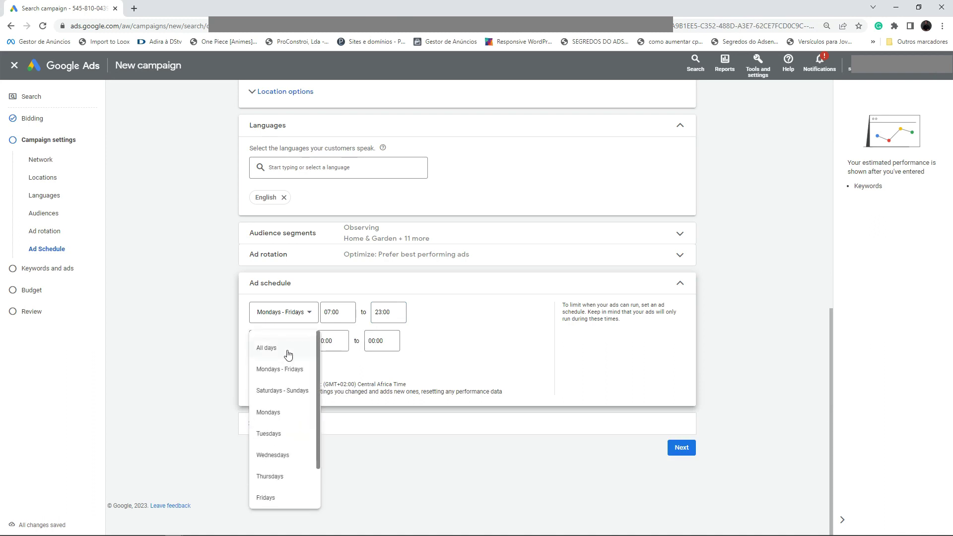
pyautogui.click(285, 395)
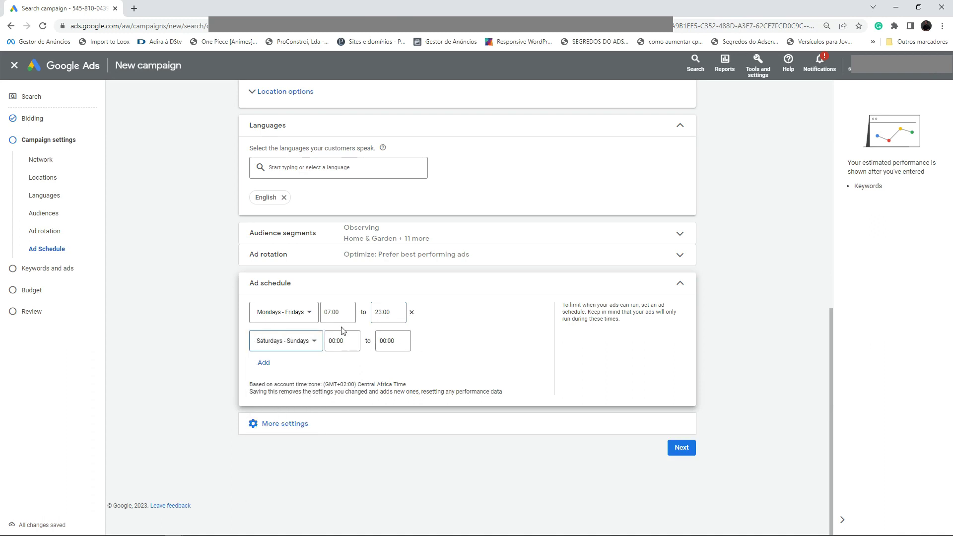
pyautogui.click(333, 341)
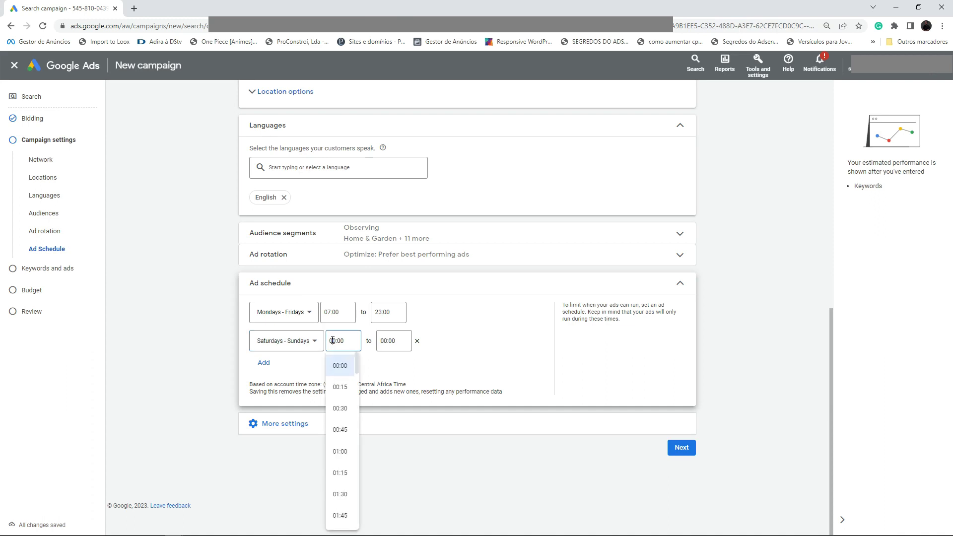
pyautogui.press('Delete')
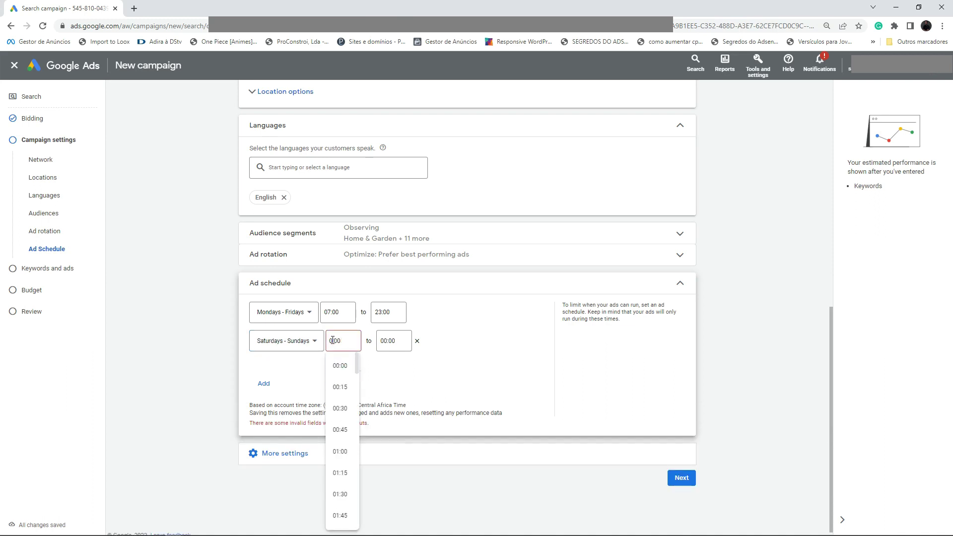
pyautogui.write('1')
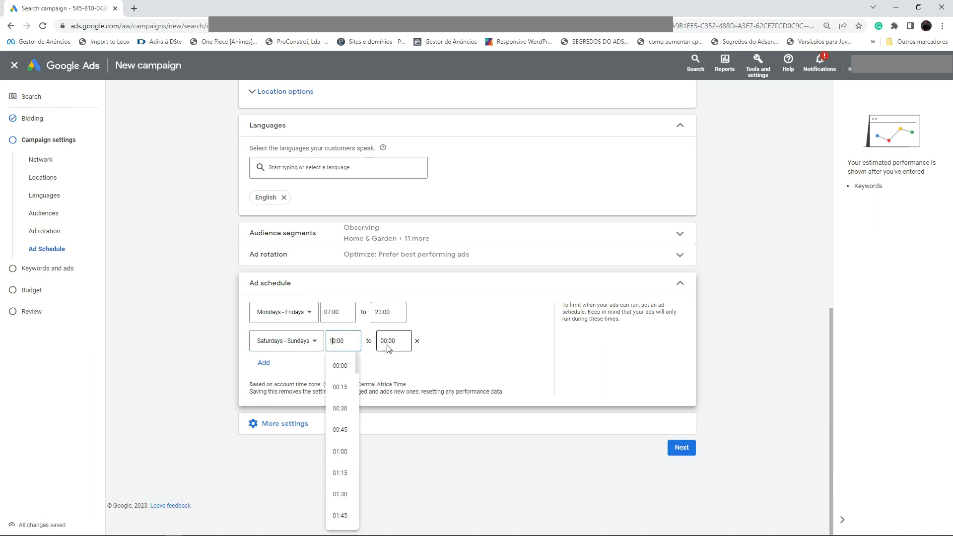
pyautogui.click(386, 342)
pyautogui.scroll(-20, 394, 427)
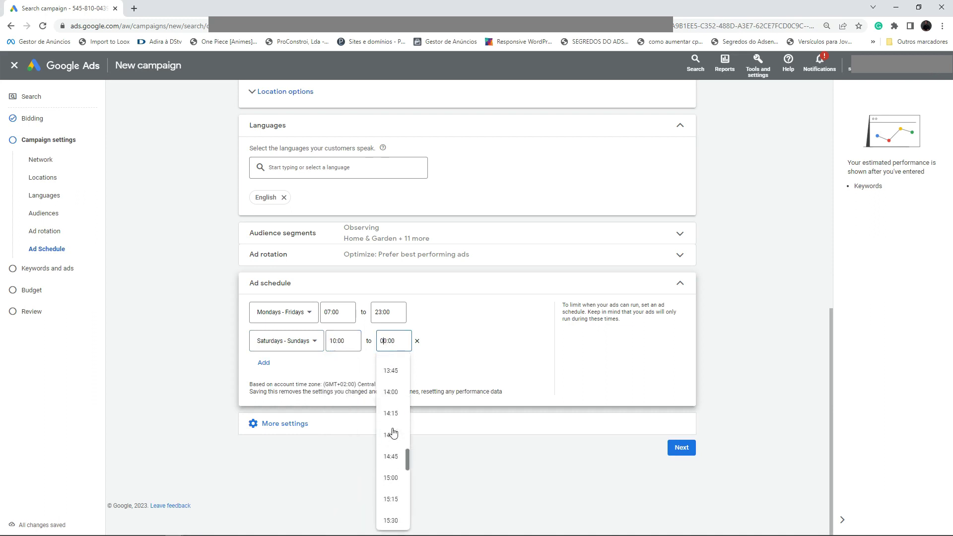
pyautogui.scroll(-3, 394, 433)
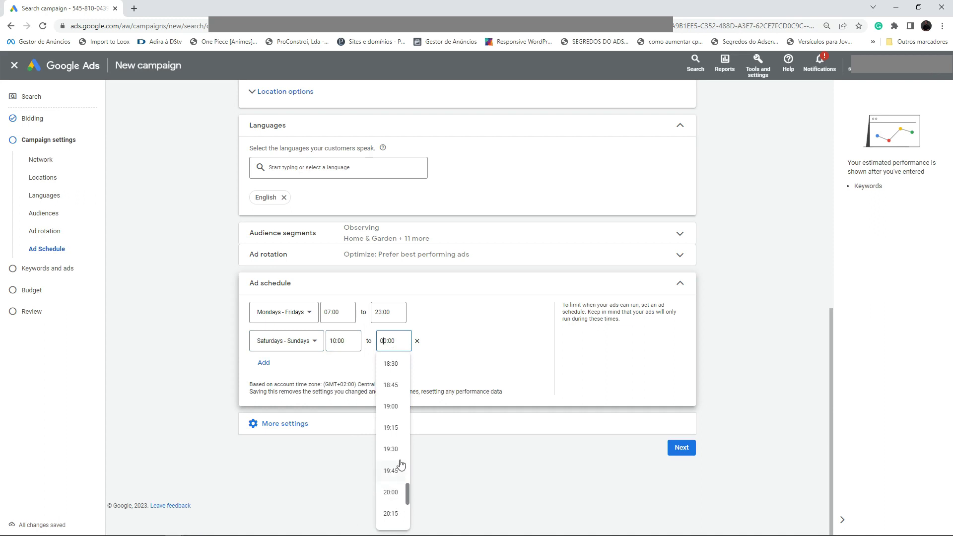
pyautogui.click(391, 493)
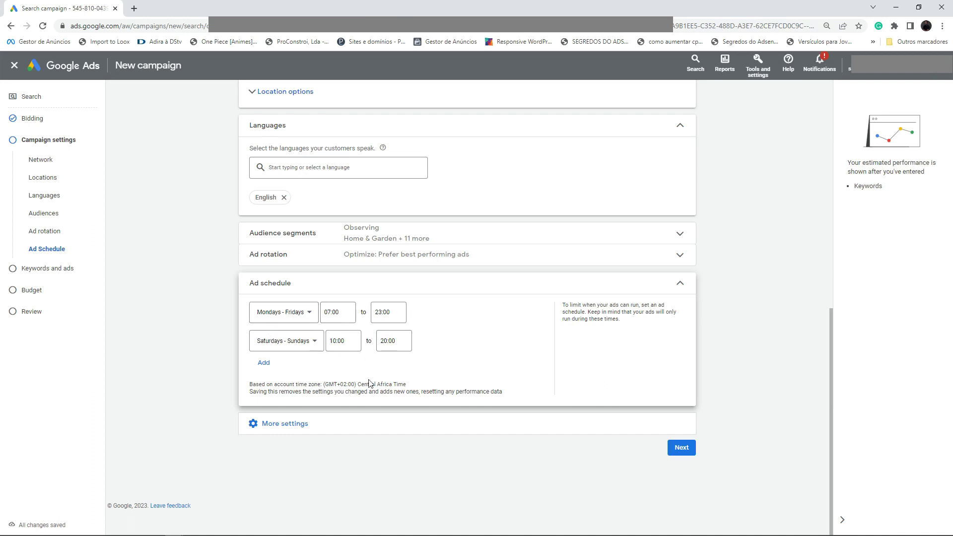
# Review the finished ad schedule and continue to Keywords and ads.
pyautogui.moveTo(414, 386); pyautogui.dragTo(368, 387)
pyautogui.click(432, 370)
pyautogui.scroll(2, 463, 366)
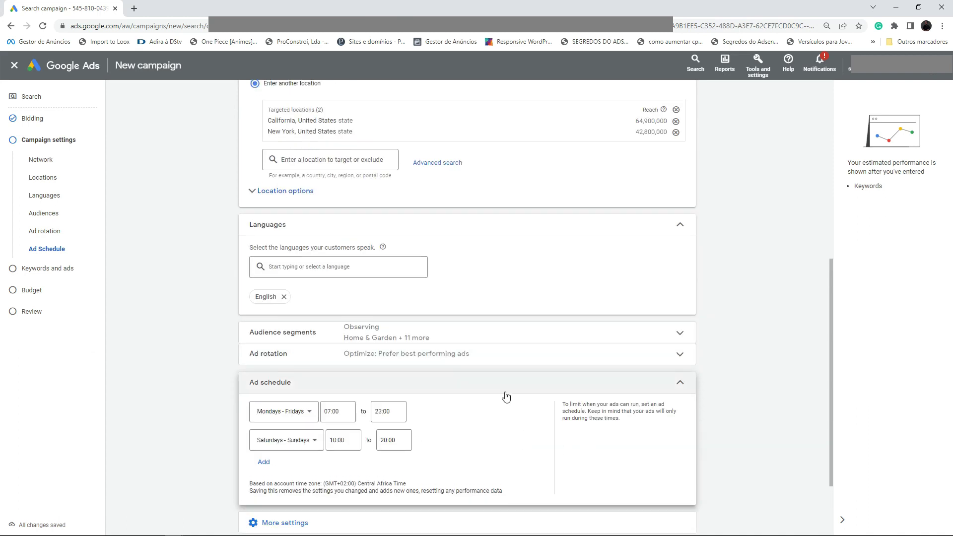
pyautogui.scroll(-2, 507, 394)
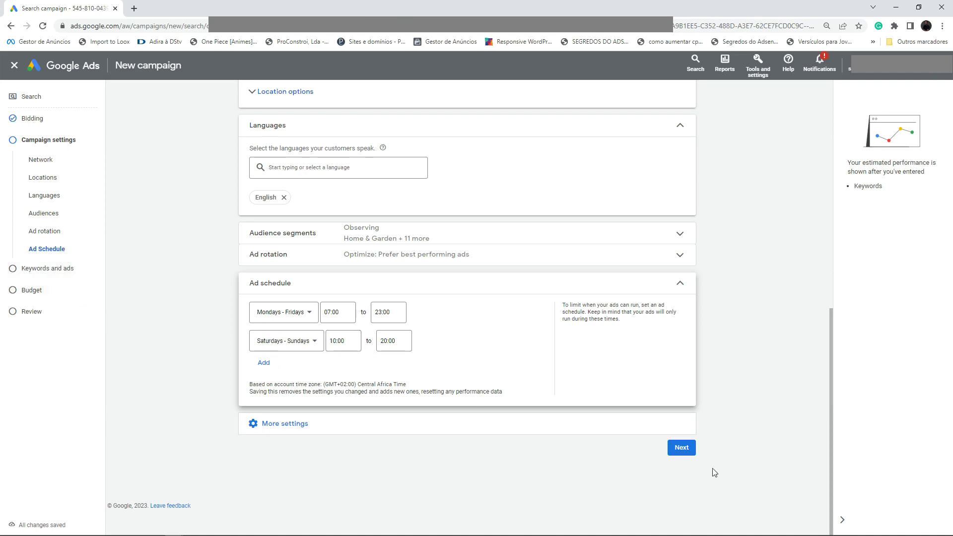
pyautogui.click(682, 448)
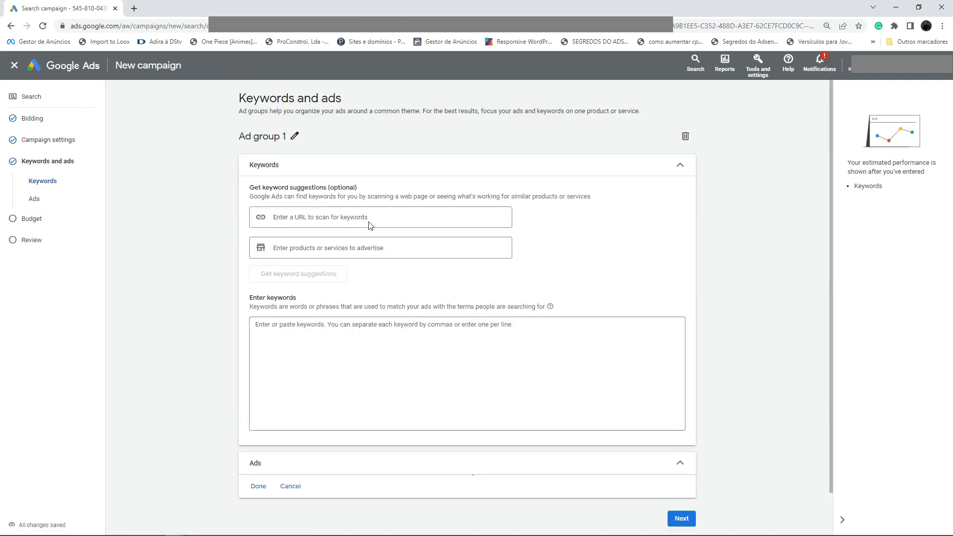
# Enter 'Solar for home' as the product and generate keyword suggestions for Ad group 1.
pyautogui.click(309, 217)
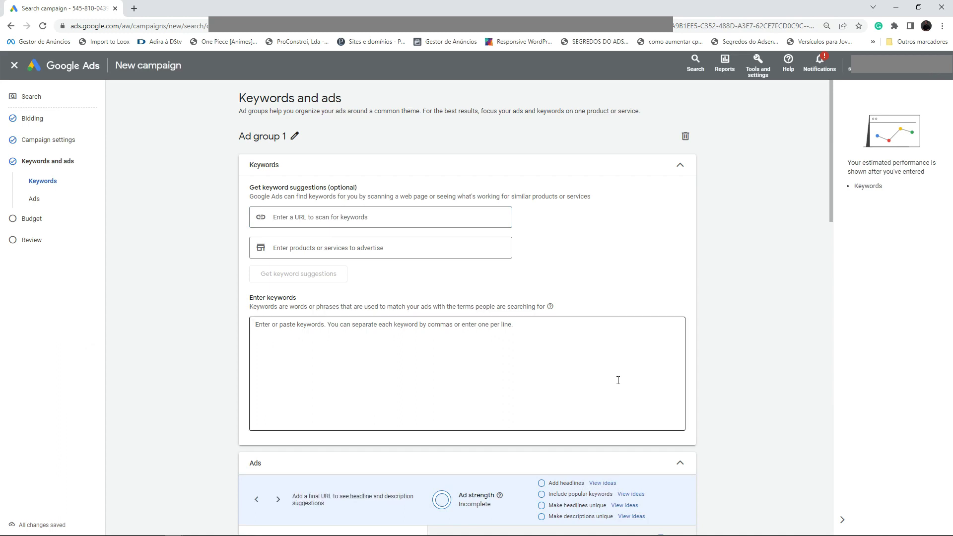
pyautogui.click(317, 253)
pyautogui.write('S')
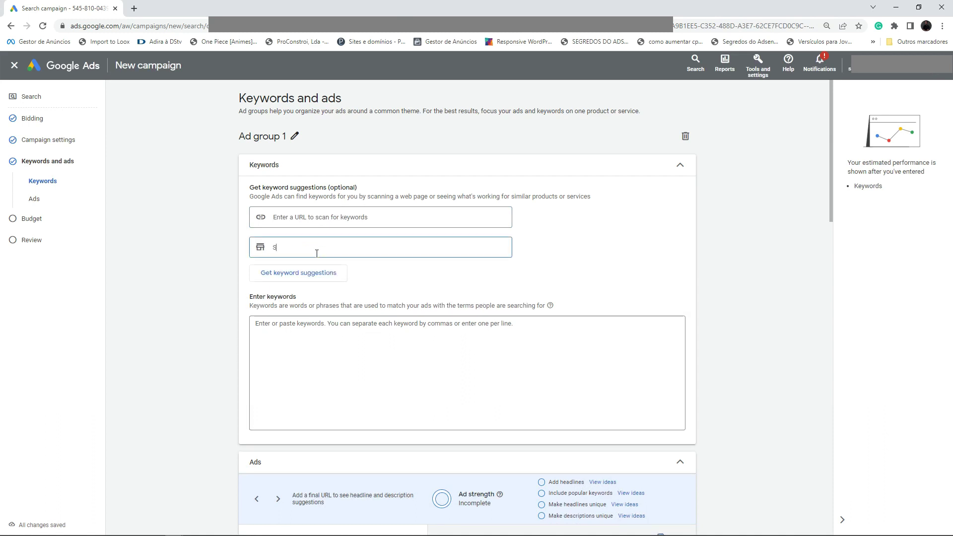
pyautogui.write('olar for home')
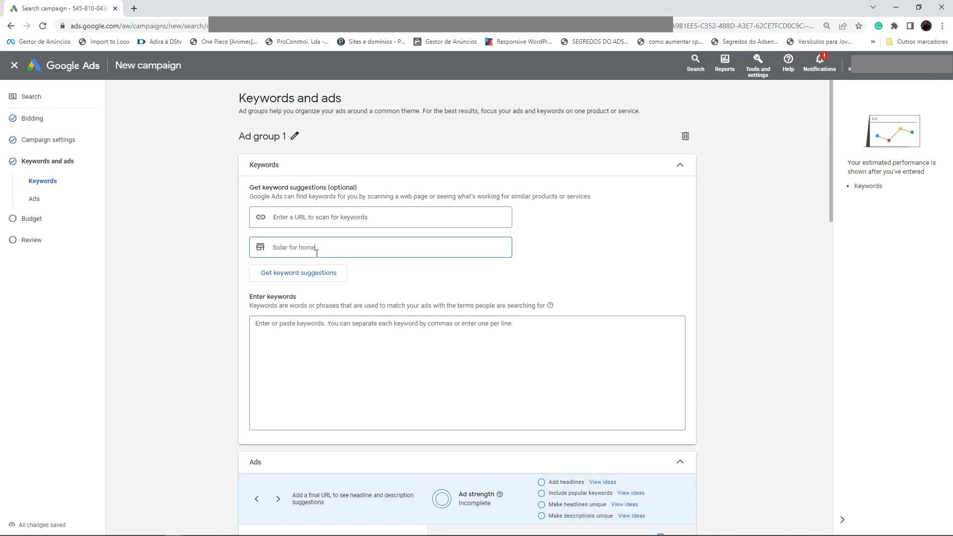
pyautogui.click(311, 279)
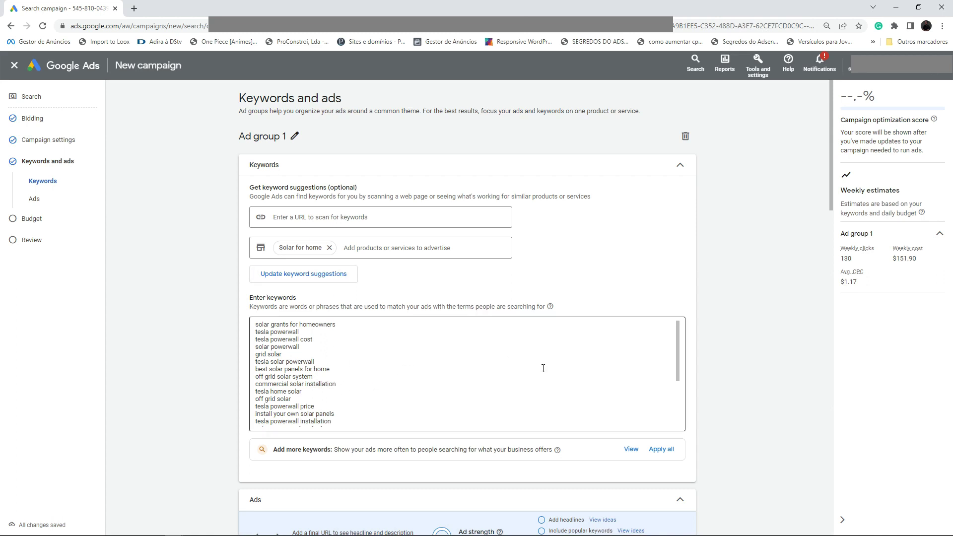
# Delete the keywords tesla home power and buy tesla powerwall.
pyautogui.scroll(-6, 543, 368)
pyautogui.scroll(2, 421, 410)
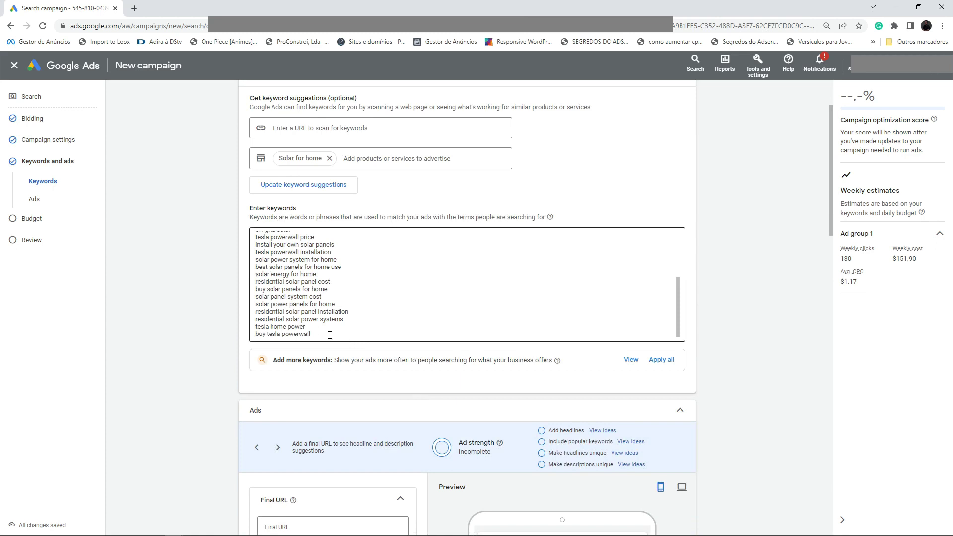
pyautogui.click(330, 335)
pyautogui.moveTo(330, 335); pyautogui.dragTo(275, 327)
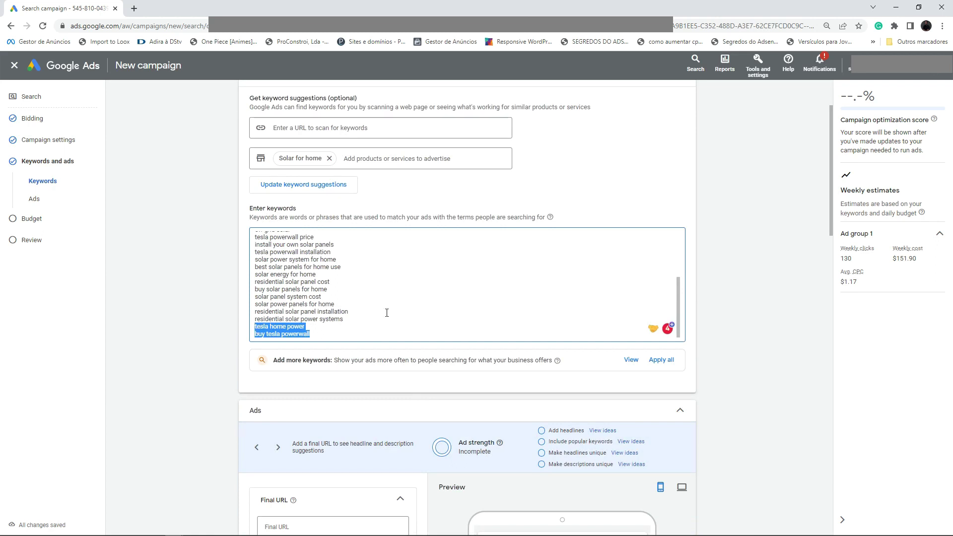
pyautogui.press('BackSpace')
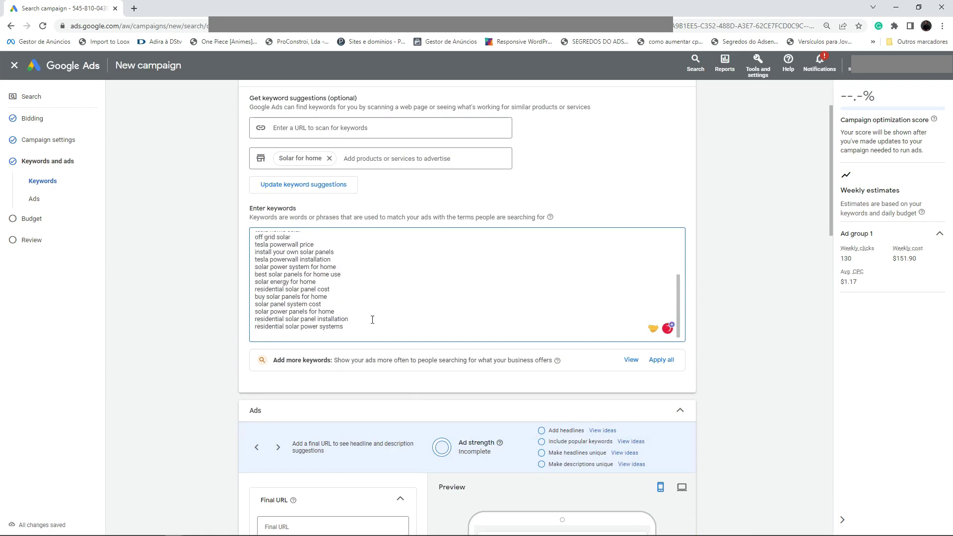
pyautogui.press('BackSpace')
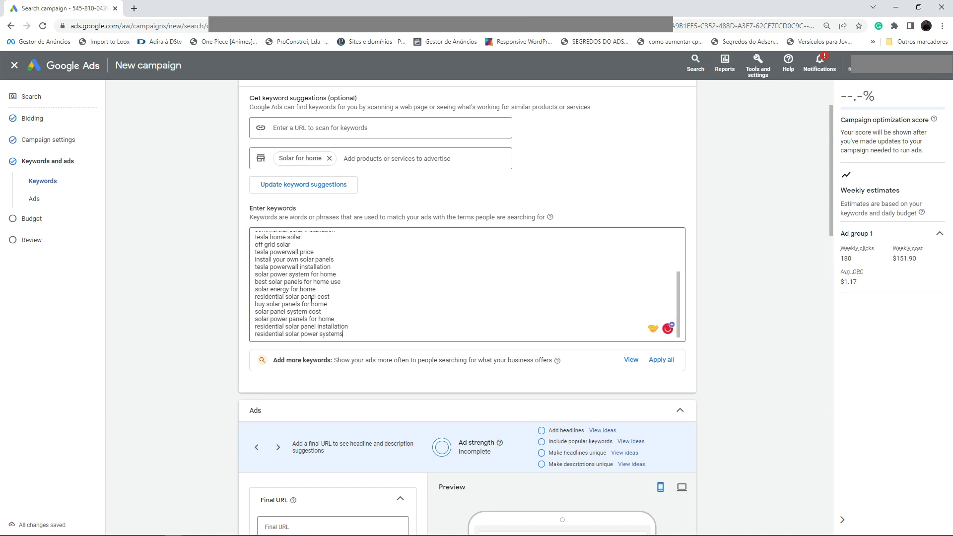
# Remove tesla powerwall price, commercial solar installation and the off grid solar keywords.
pyautogui.scroll(1, 369, 305)
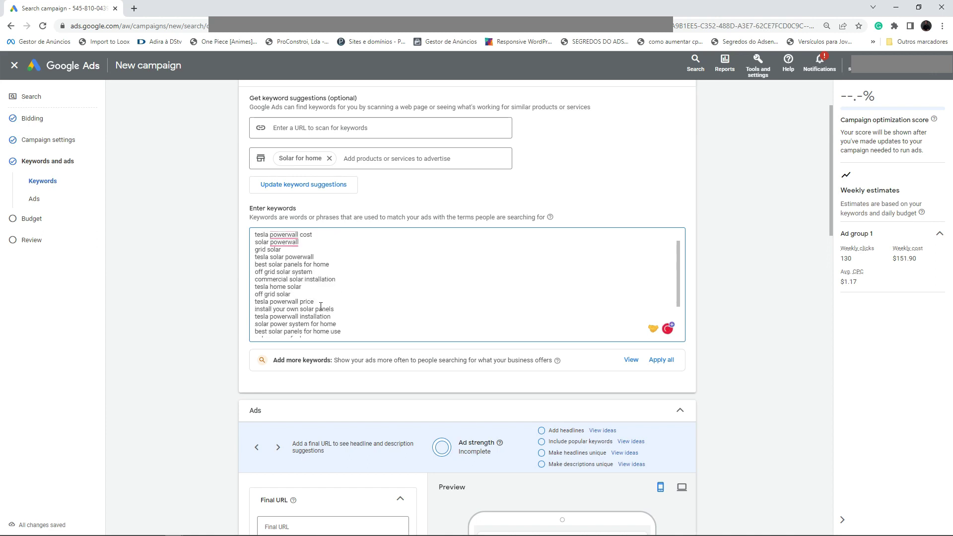
pyautogui.moveTo(326, 303); pyautogui.dragTo(267, 301)
pyautogui.press('BackSpace')
pyautogui.press('BackSpace')
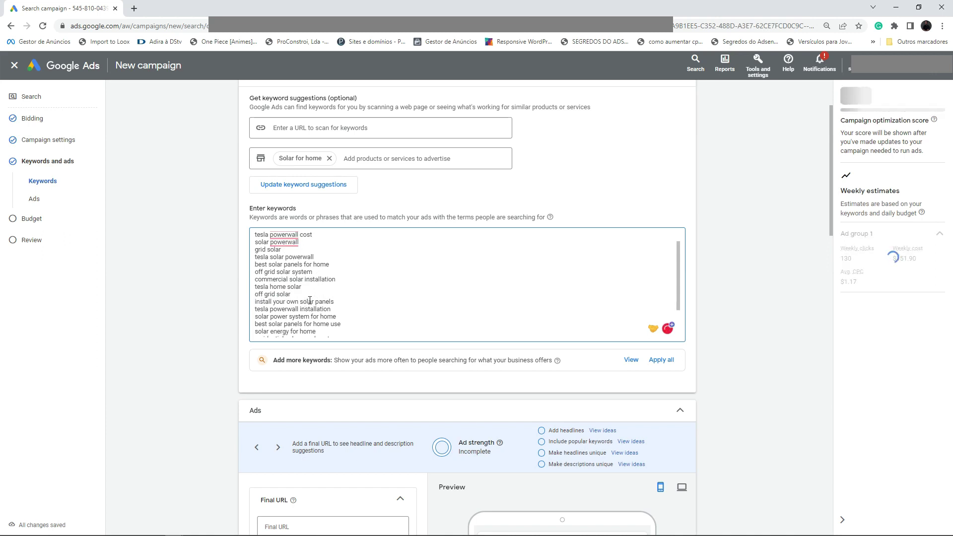
pyautogui.moveTo(291, 294); pyautogui.dragTo(254, 279)
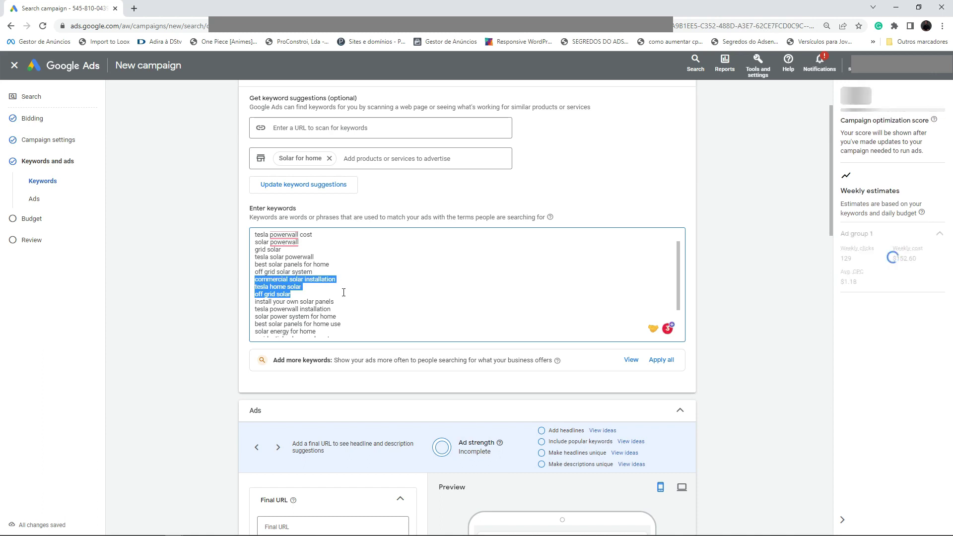
pyautogui.press('BackSpace')
pyautogui.moveTo(263, 278); pyautogui.dragTo(251, 273)
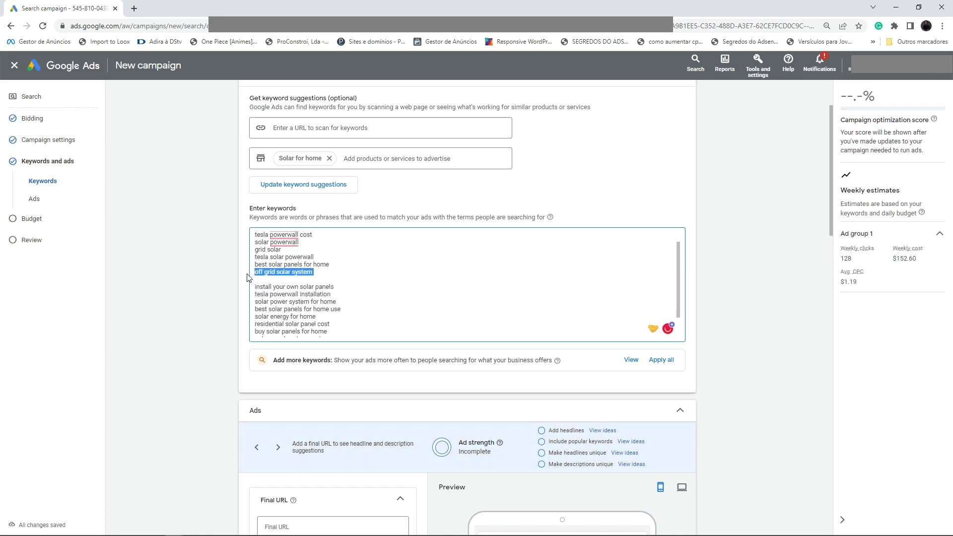
pyautogui.press('BackSpace')
# Delete the remaining Tesla, powerwall and grid solar keywords, including tesla powerwall installation.
pyautogui.press('BackSpace')
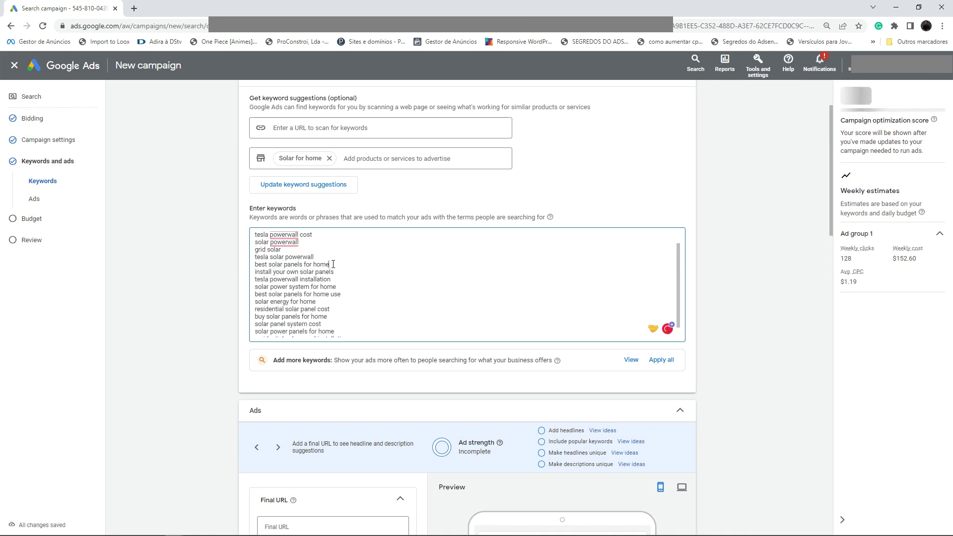
pyautogui.moveTo(298, 256); pyautogui.dragTo(246, 247)
pyautogui.press('BackSpace')
pyautogui.press('Delete')
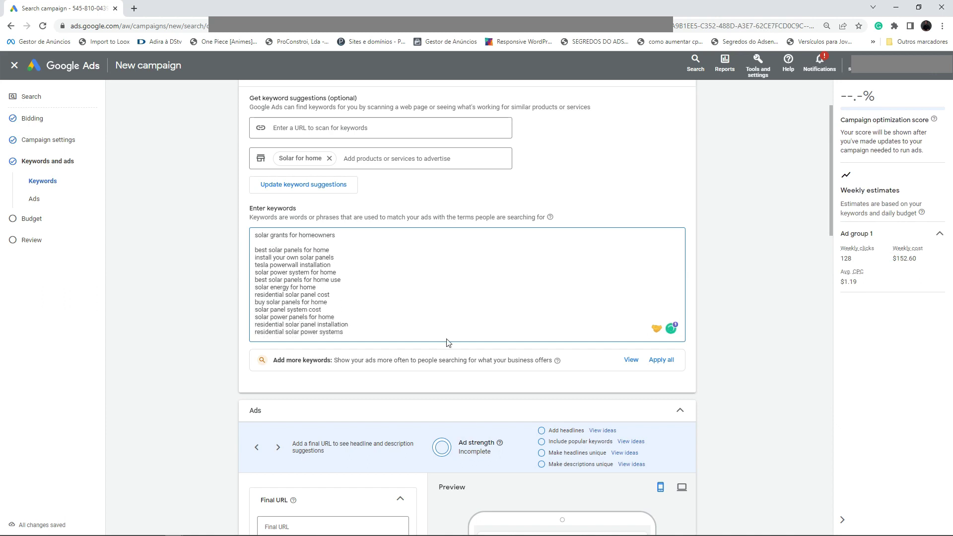
pyautogui.press('BackSpace')
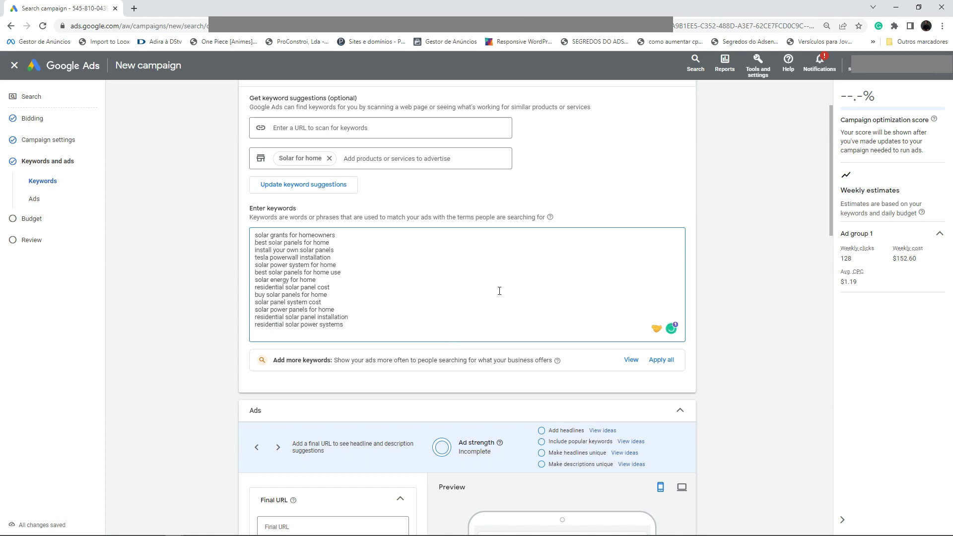
pyautogui.moveTo(339, 259); pyautogui.dragTo(254, 261)
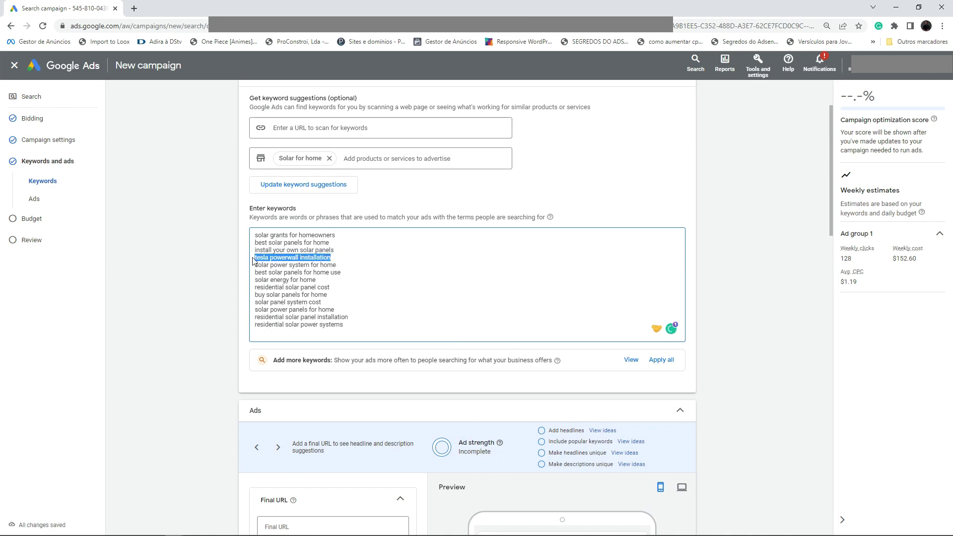
pyautogui.press('Delete')
pyautogui.press('BackSpace')
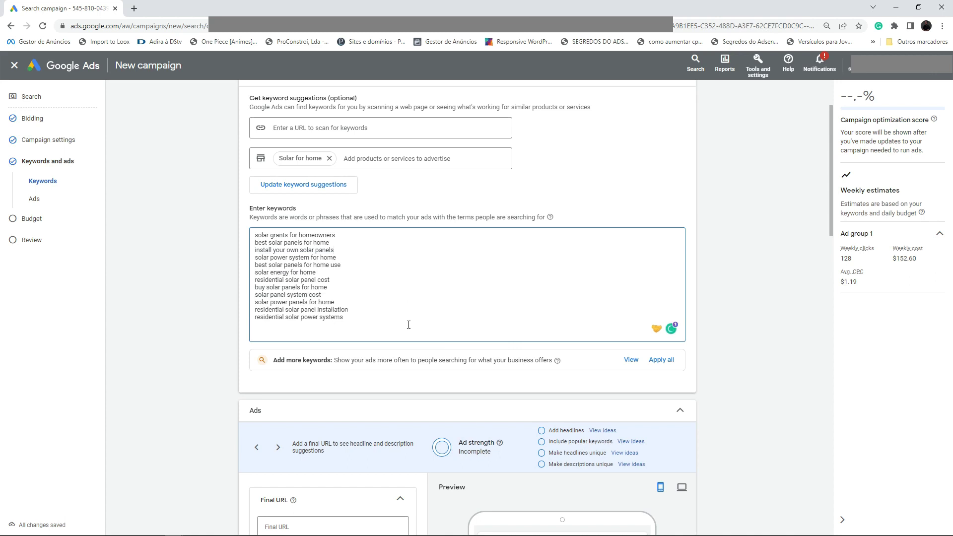
pyautogui.scroll(-1, 408, 324)
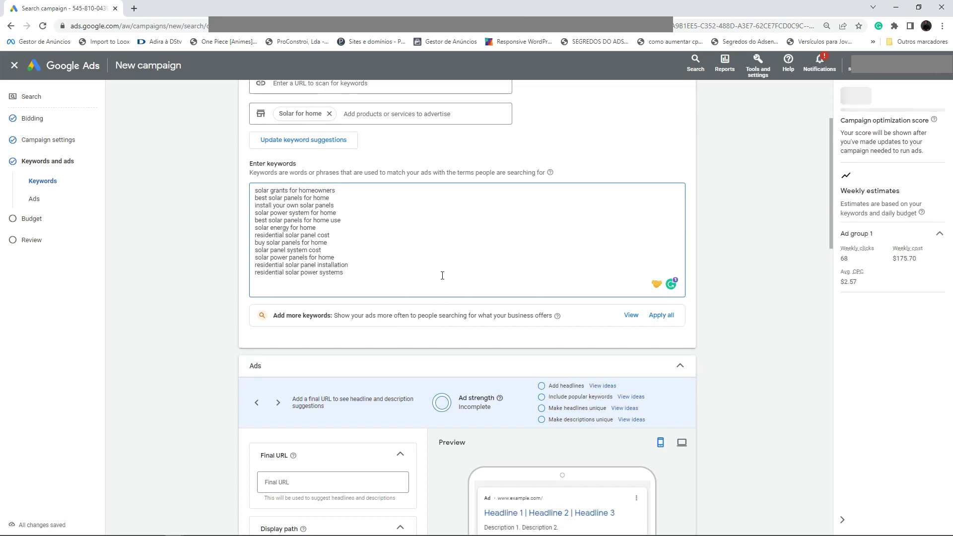
pyautogui.scroll(-1, 295, 354)
pyautogui.scroll(-2, 308, 377)
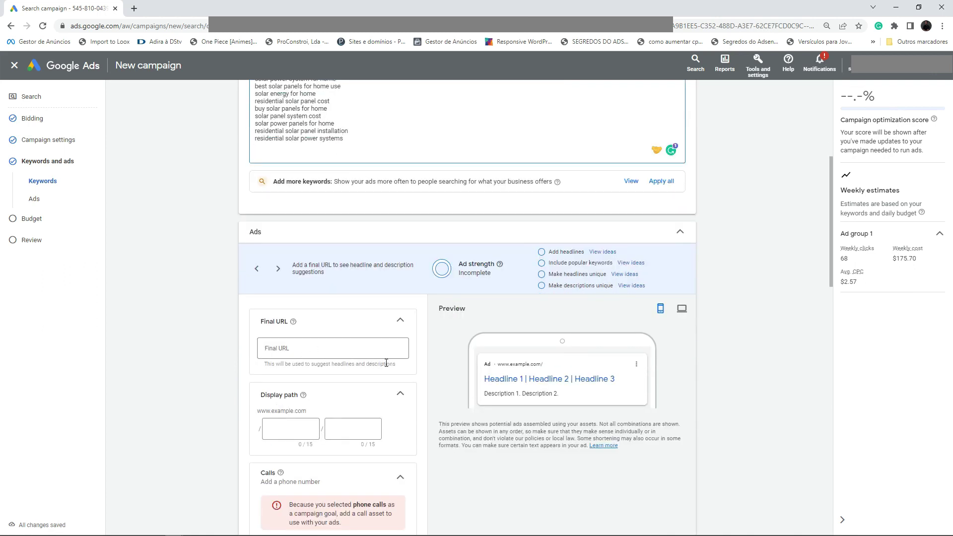
pyautogui.scroll(-2, 397, 365)
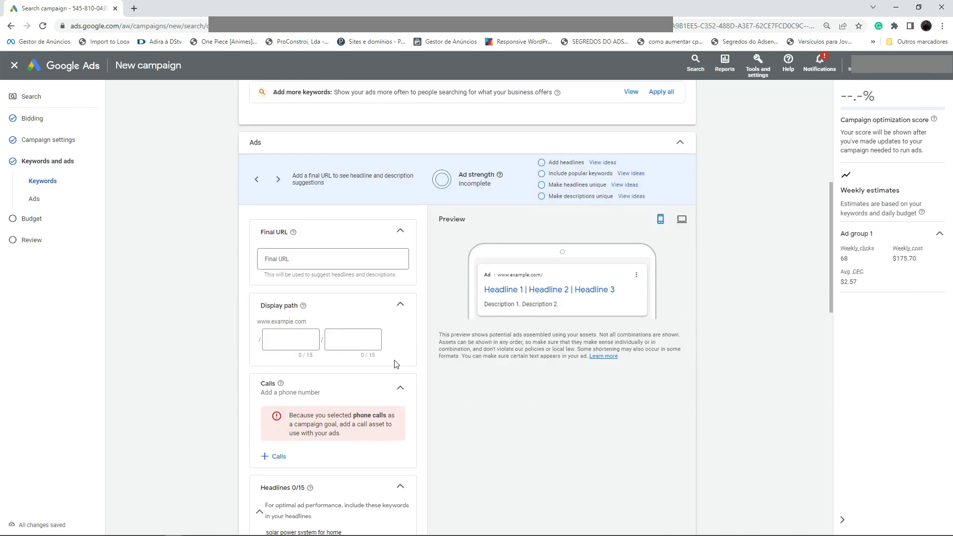
pyautogui.scroll(2, 347, 378)
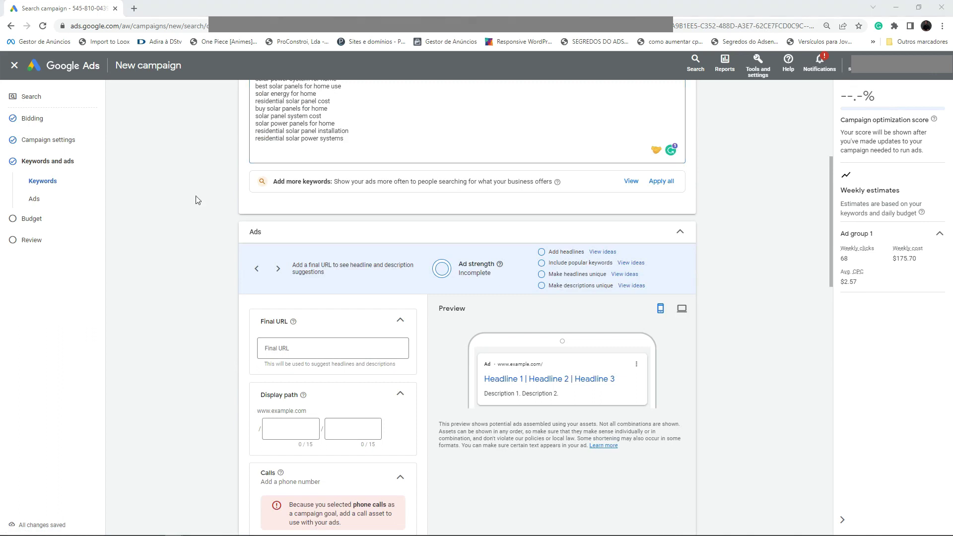
pyautogui.click(291, 348)
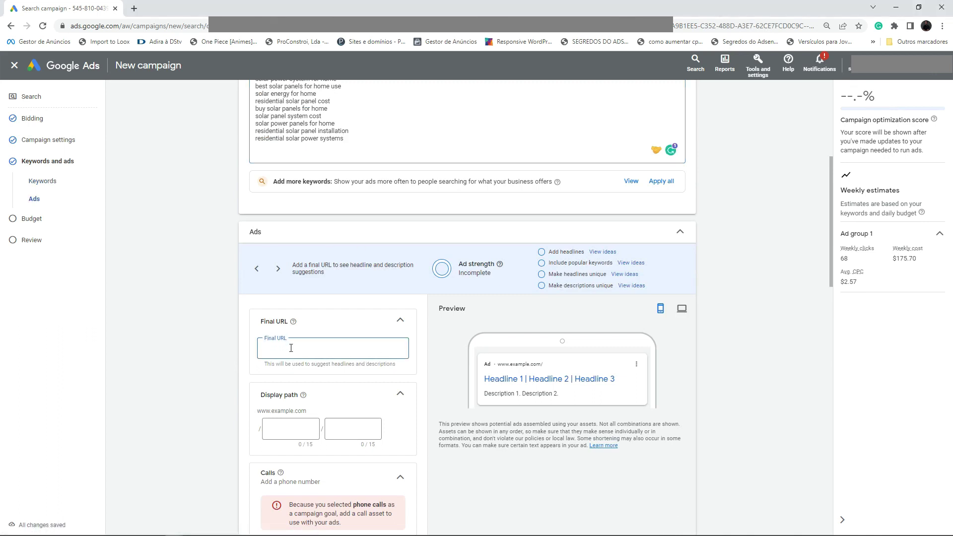
pyautogui.write('https://callslink.com/solar-for-home/')
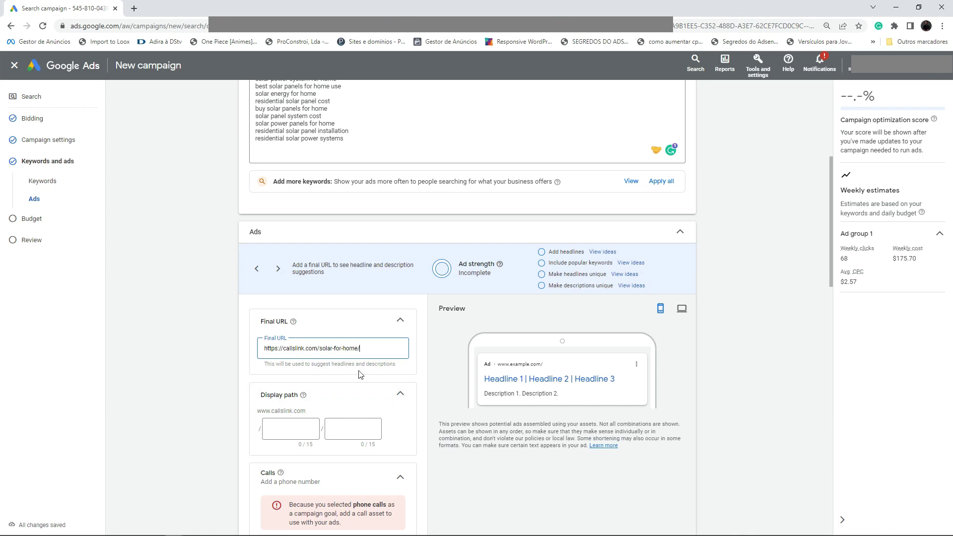
pyautogui.click(484, 491)
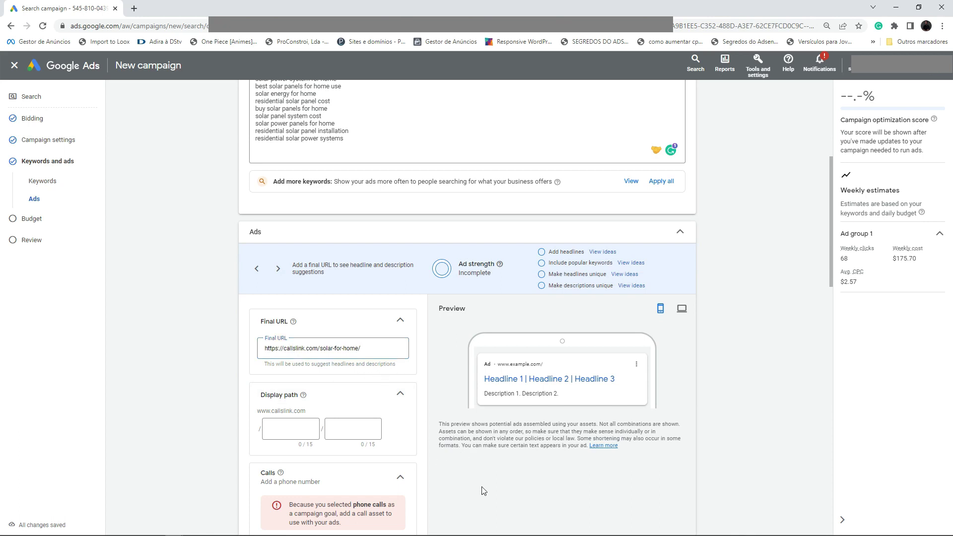
pyautogui.scroll(-1, 351, 347)
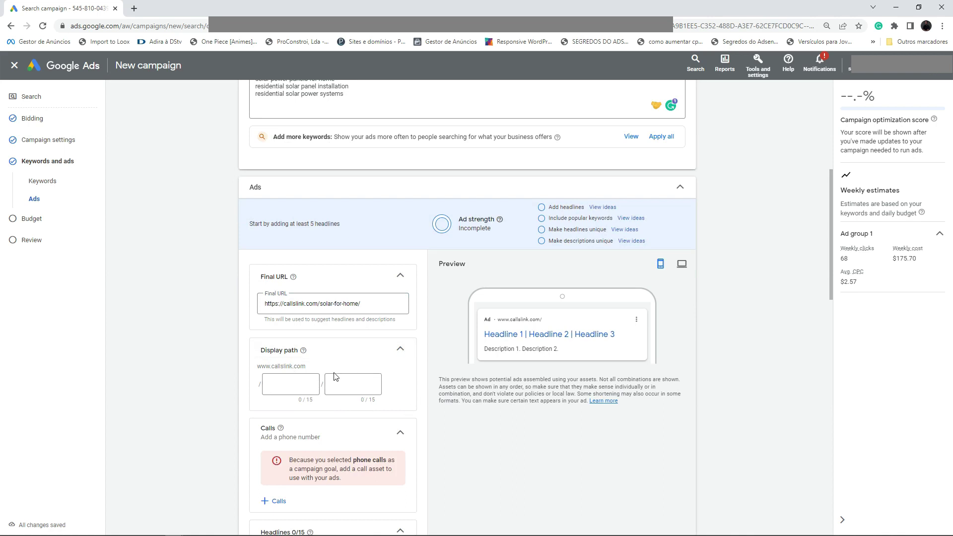
pyautogui.click(400, 348)
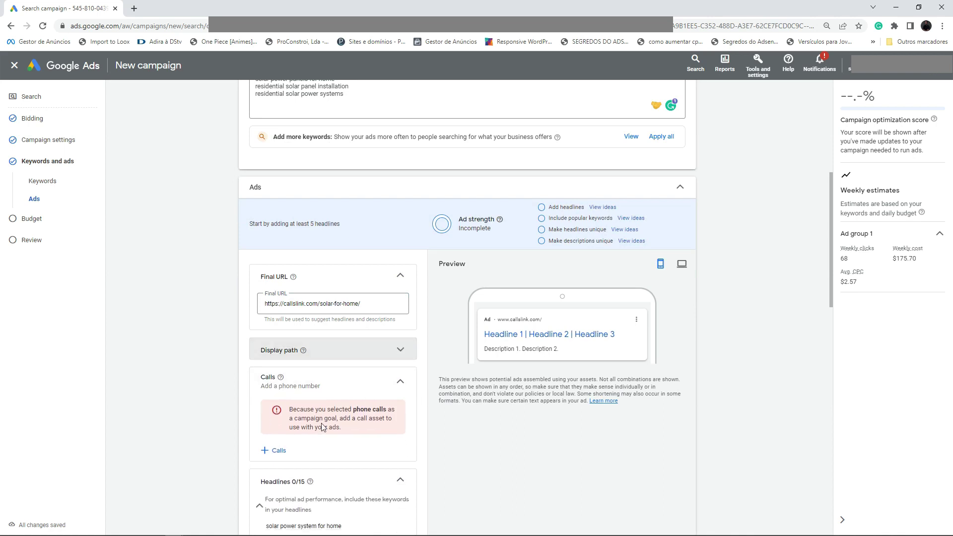
pyautogui.scroll(-1, 352, 402)
# Attach the third existing call number as the ad's call asset, abandoning the new-number attempt.
pyautogui.click(279, 406)
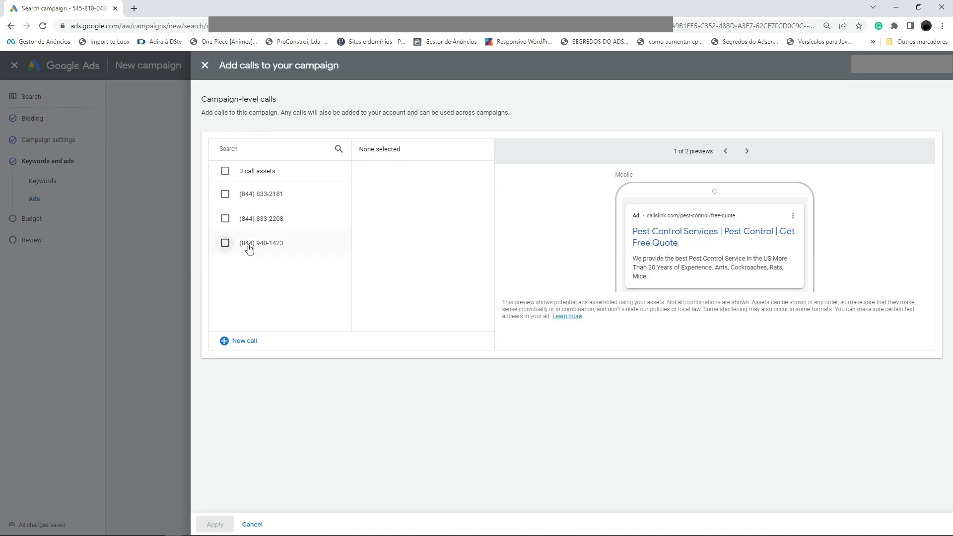
pyautogui.click(238, 342)
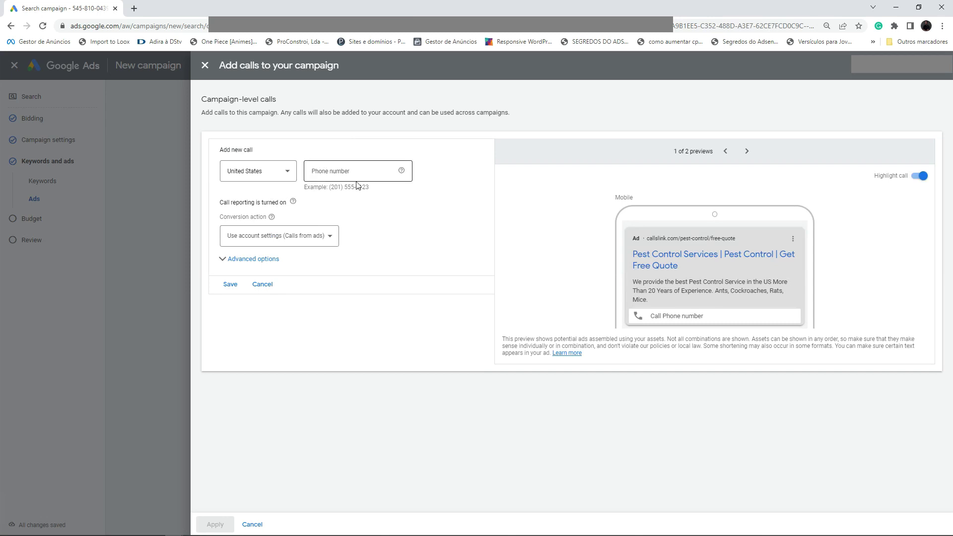
pyautogui.click(263, 285)
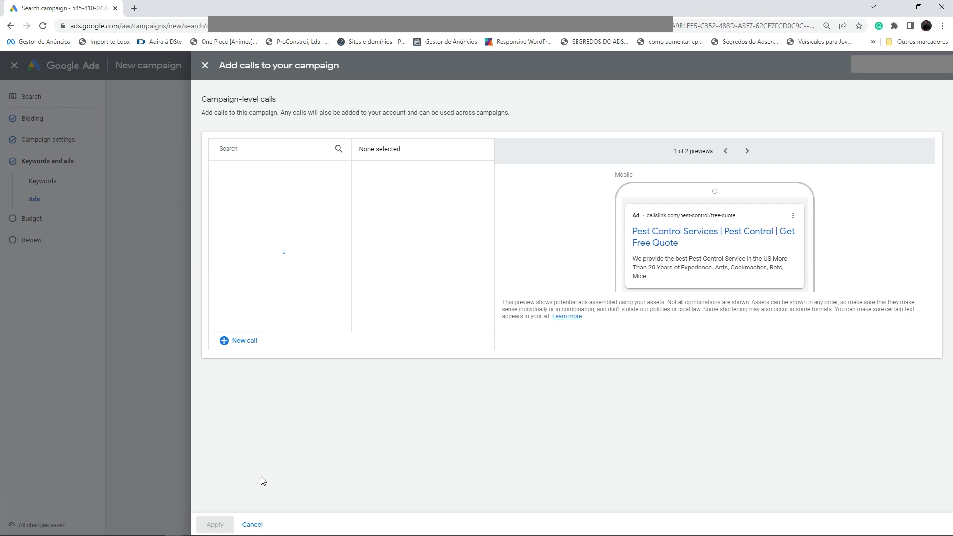
pyautogui.click(252, 524)
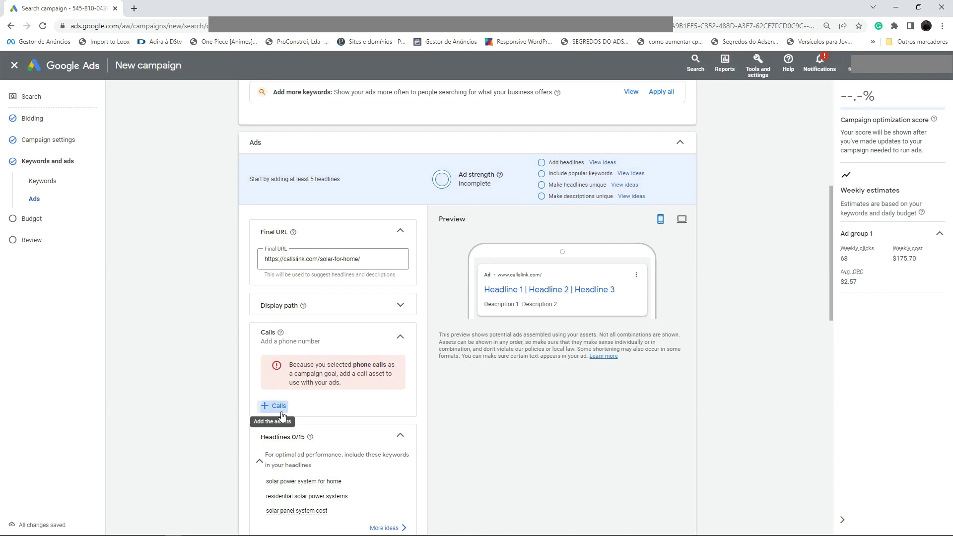
pyautogui.click(280, 406)
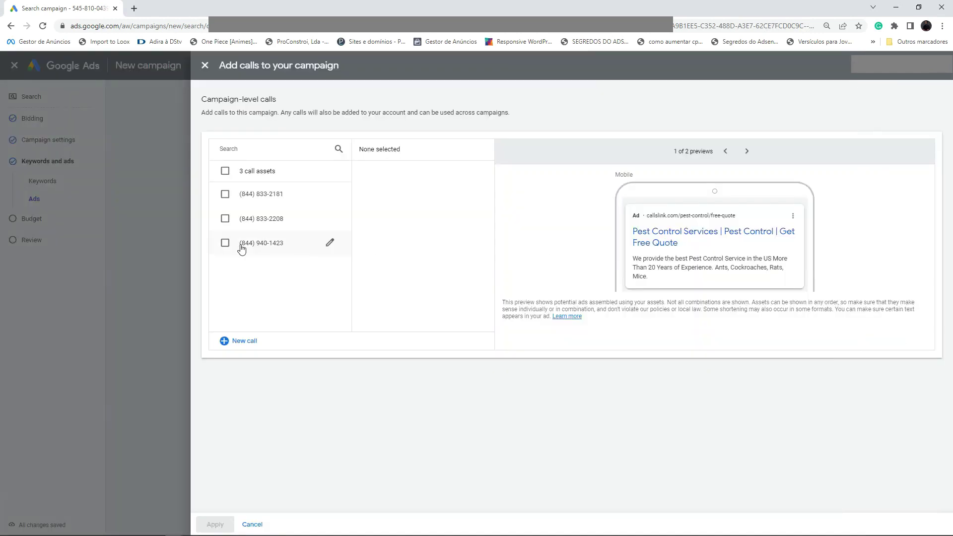
pyautogui.click(239, 243)
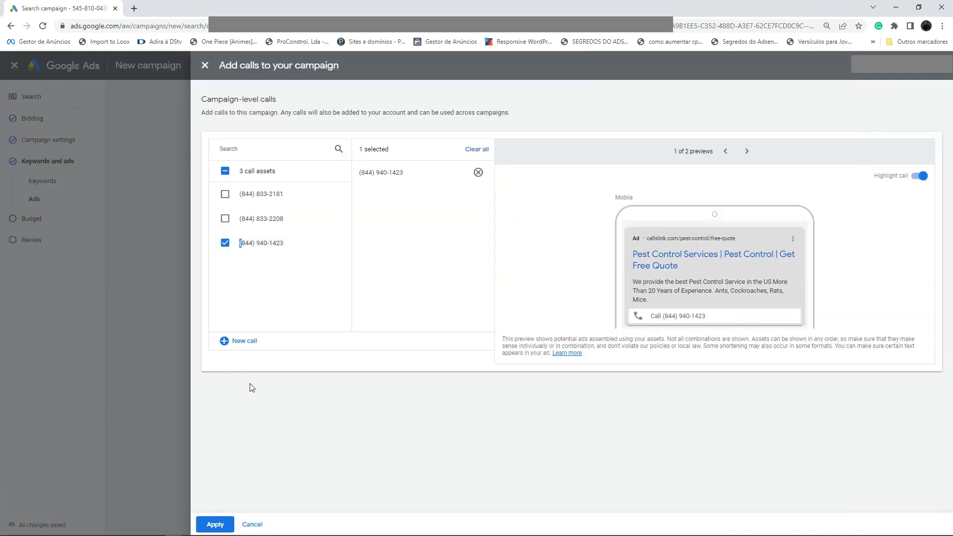
pyautogui.click(215, 524)
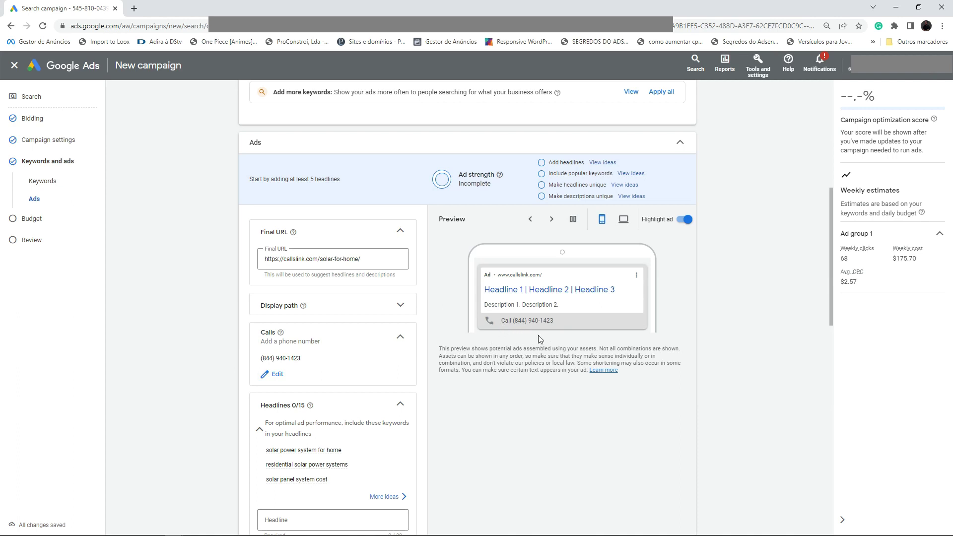
pyautogui.scroll(-2, 351, 358)
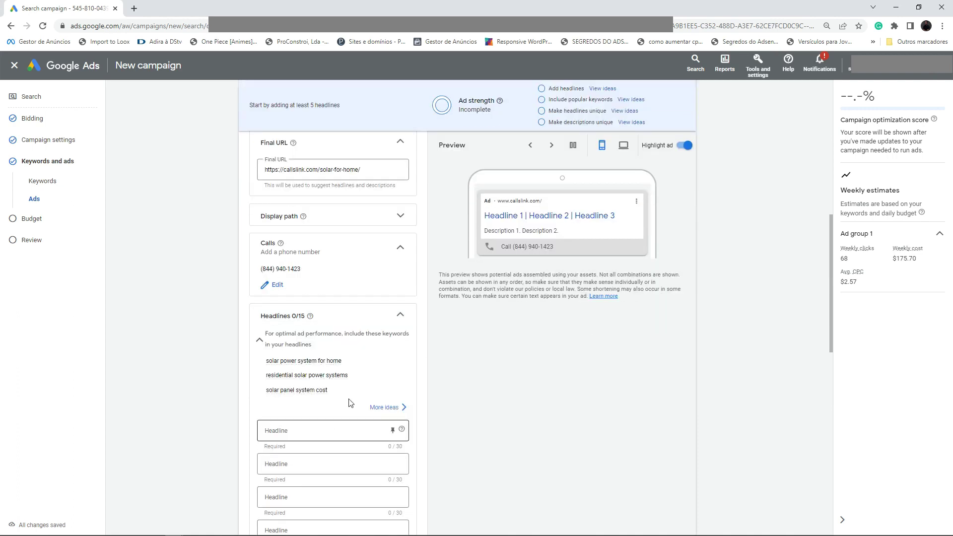
pyautogui.scroll(2, 344, 295)
pyautogui.scroll(-5, 381, 287)
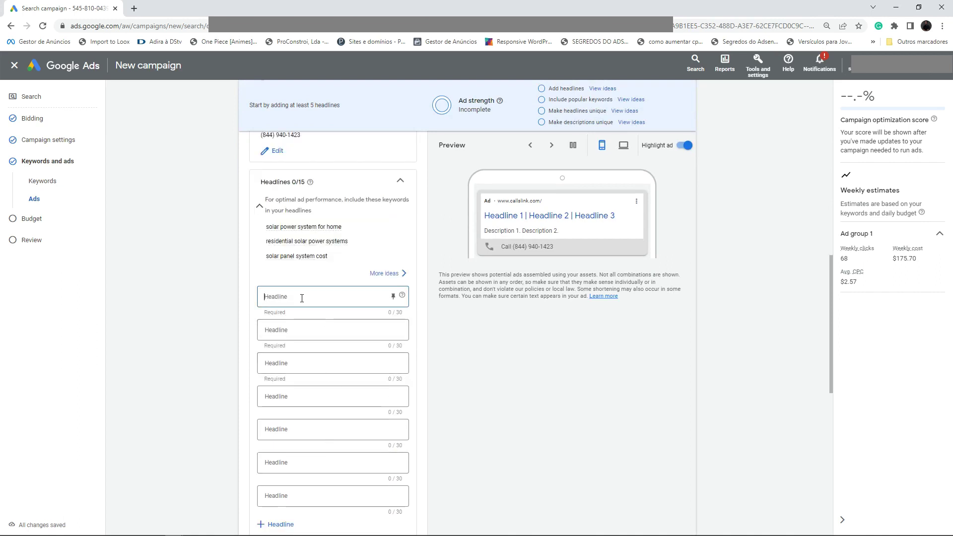
pyautogui.click(308, 330)
pyautogui.scroll(-5, 498, 470)
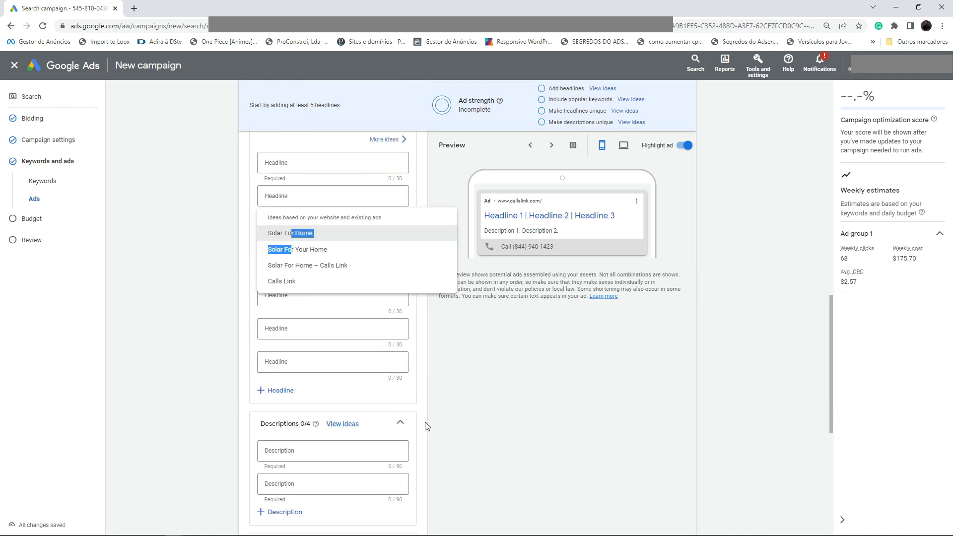
pyautogui.scroll(-1, 368, 452)
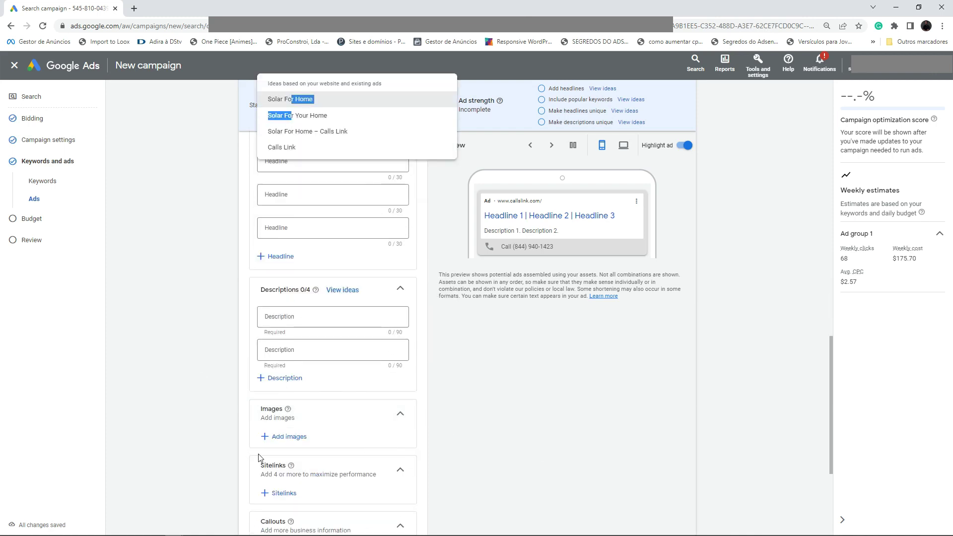
pyautogui.scroll(-1, 292, 381)
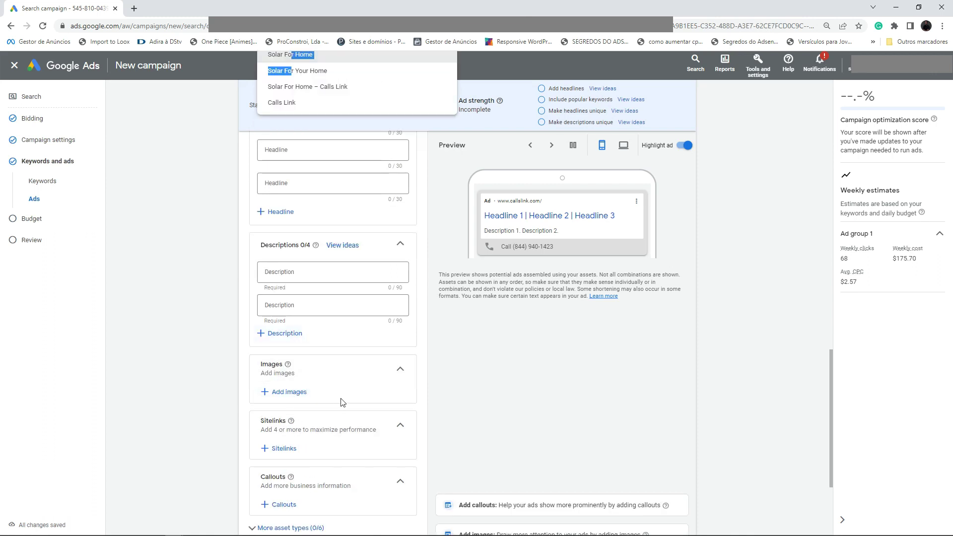
pyautogui.click(544, 409)
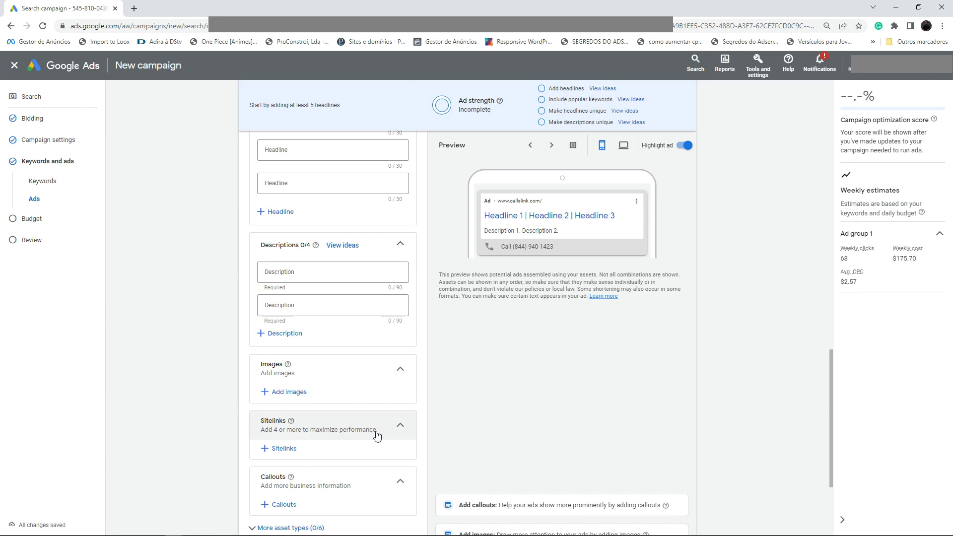
pyautogui.scroll(-1, 415, 421)
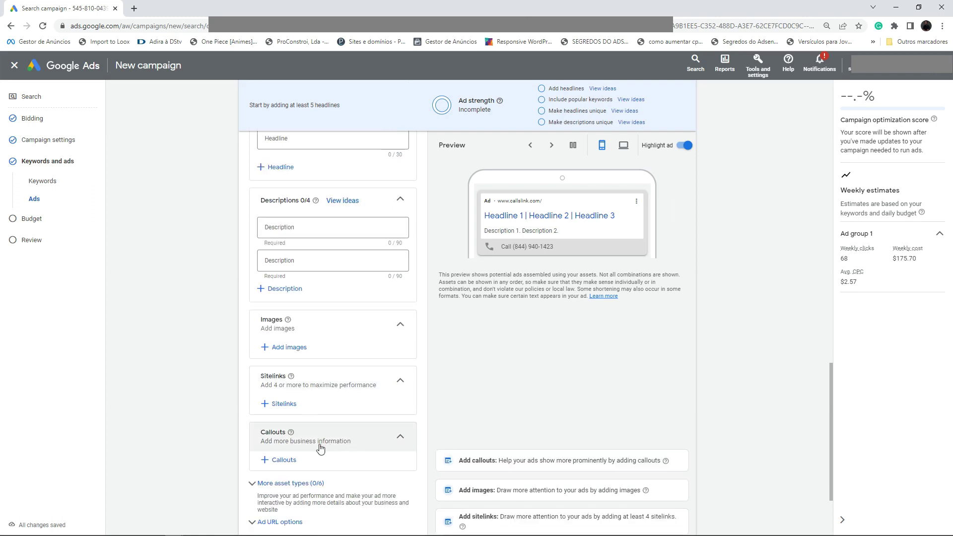
pyautogui.scroll(2, 300, 461)
pyautogui.scroll(5, 314, 423)
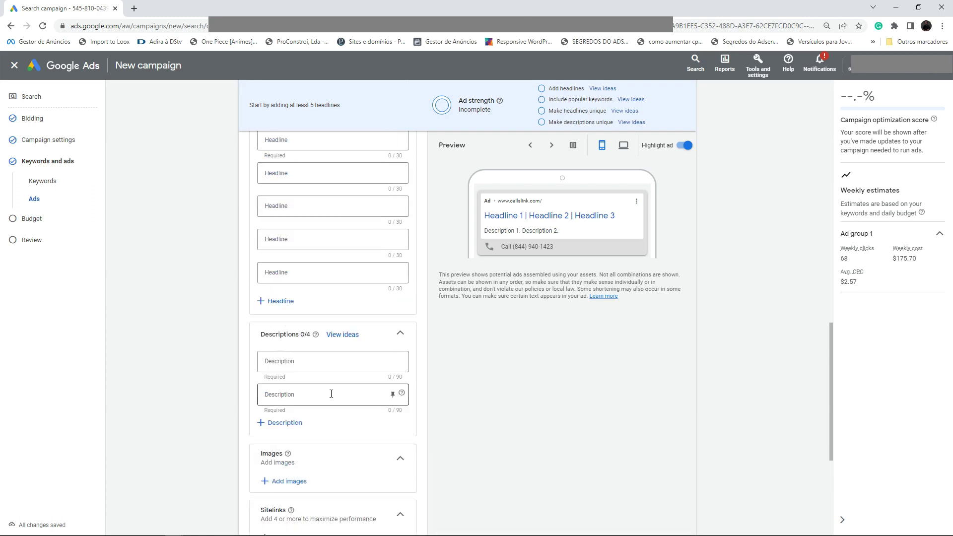
pyautogui.click(293, 252)
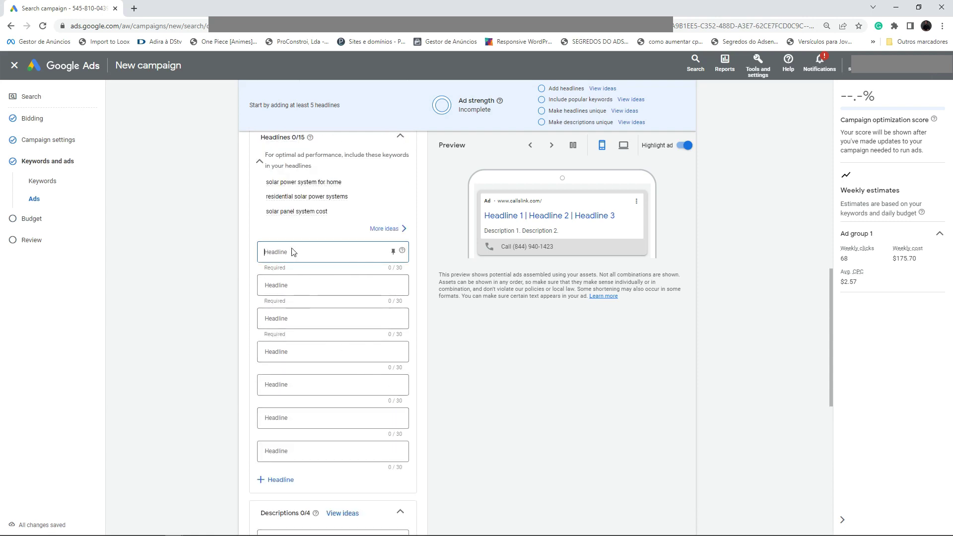
# Copy the keyword 'solar power system for home' into Headline 1.
pyautogui.click(321, 191)
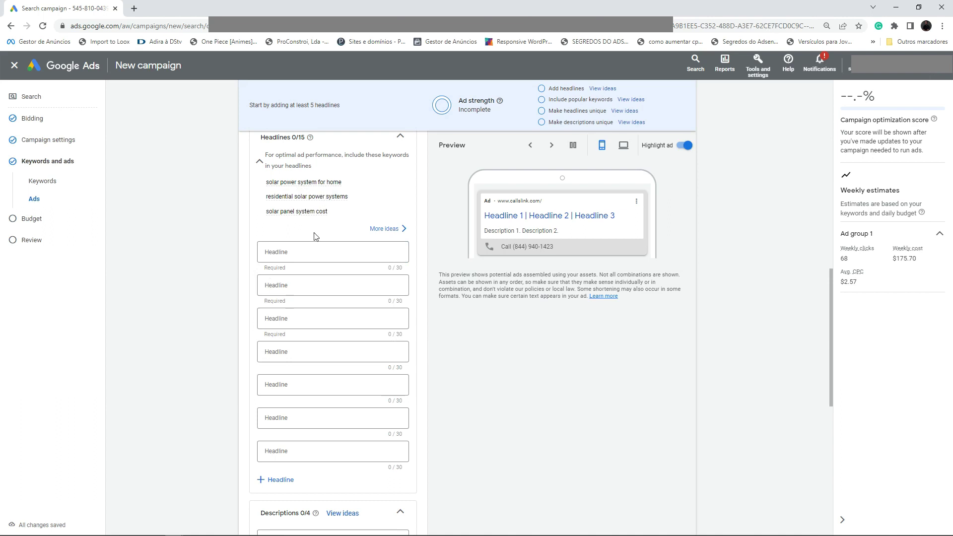
pyautogui.click(292, 252)
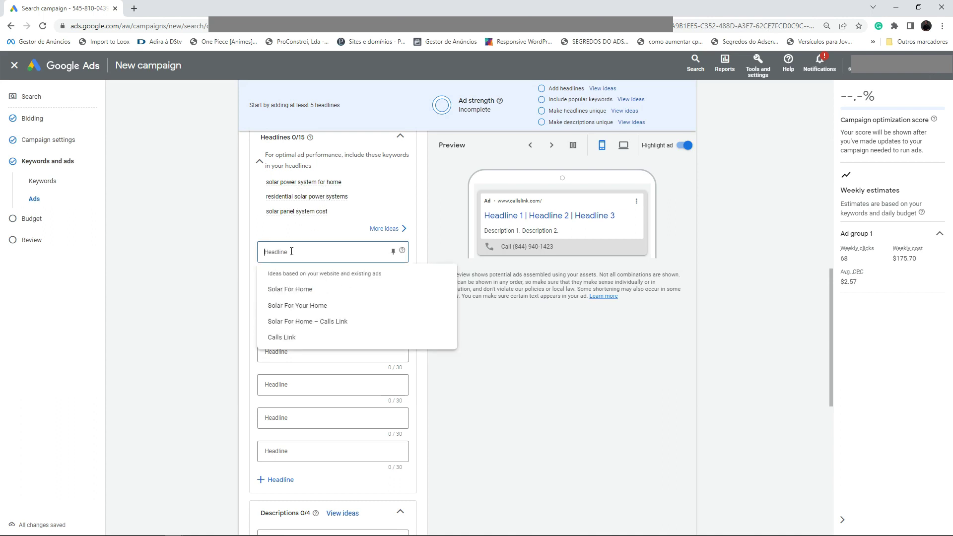
pyautogui.moveTo(343, 183); pyautogui.dragTo(267, 183)
pyautogui.rightClick(268, 184)
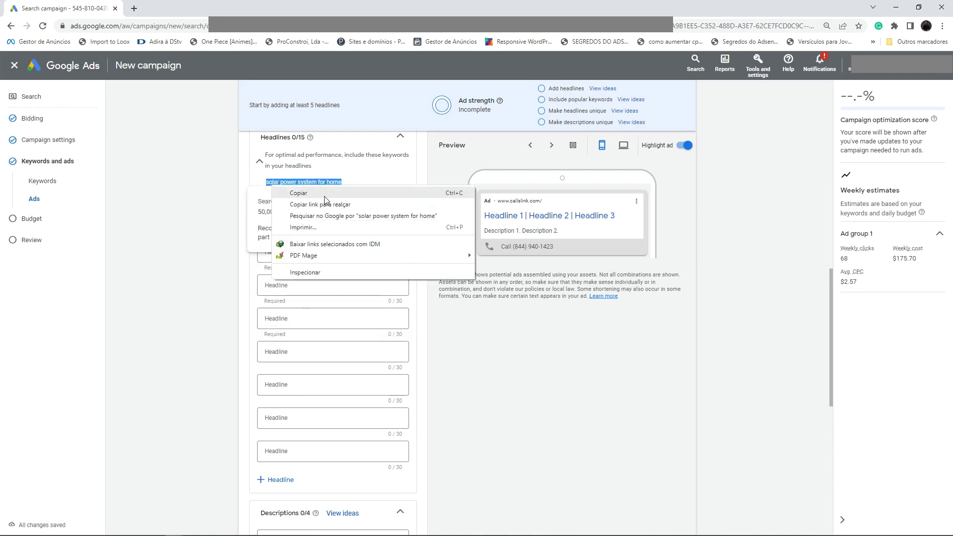
pyautogui.click(298, 193)
pyautogui.click(298, 258)
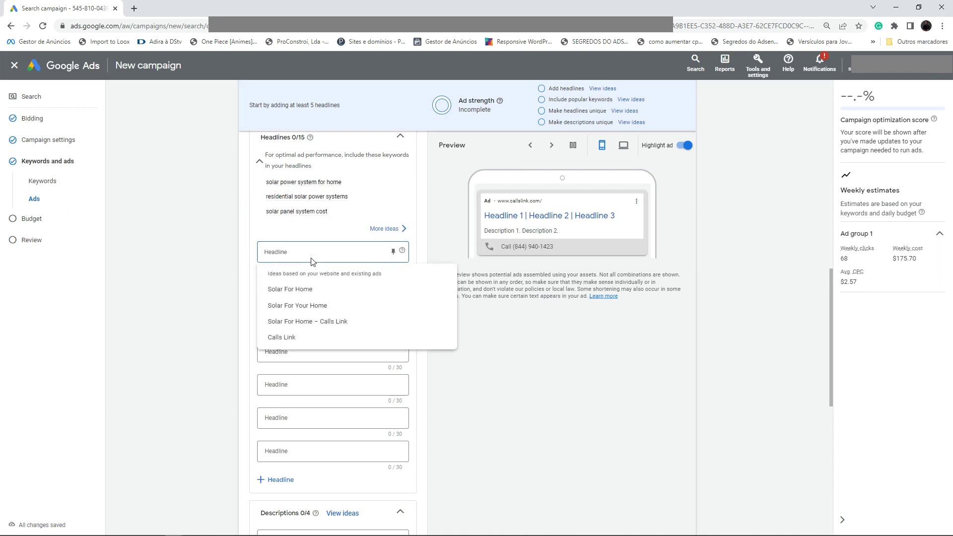
pyautogui.hotkey('ctrl', 'v')
# Paste 'residential solar power systems' into Headline 2 and trim it to 'residential solar power system'.
pyautogui.click(297, 285)
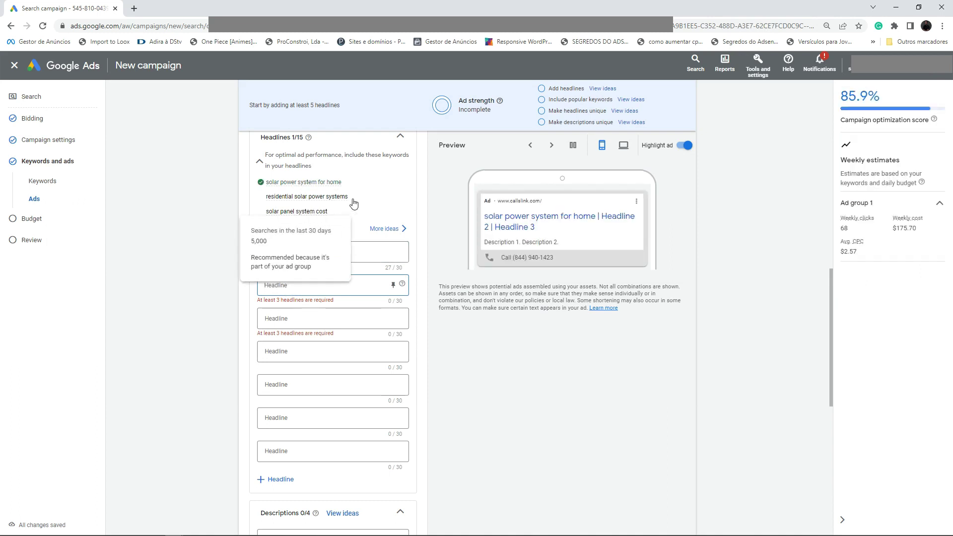
pyautogui.moveTo(349, 197); pyautogui.dragTo(267, 201)
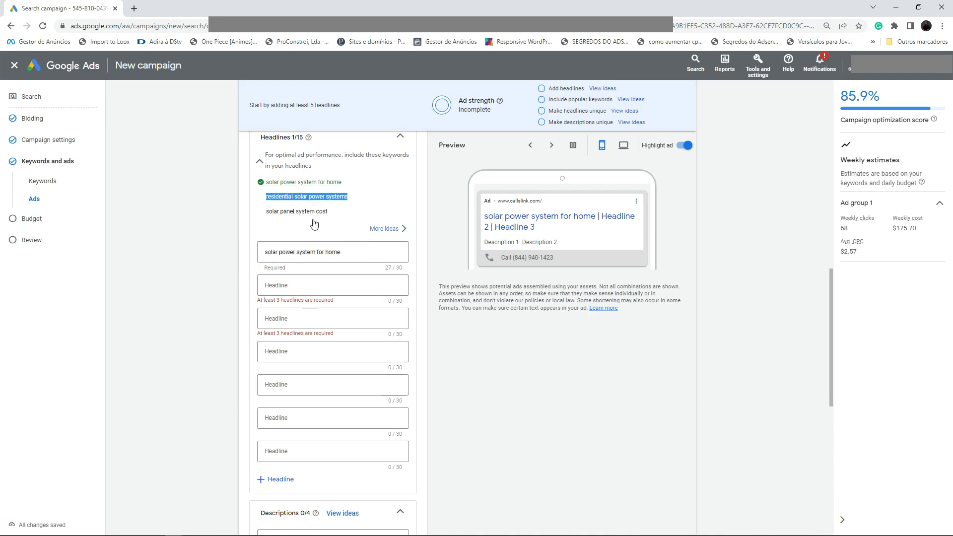
pyautogui.click(286, 289)
pyautogui.hotkey('ctrl', 'v')
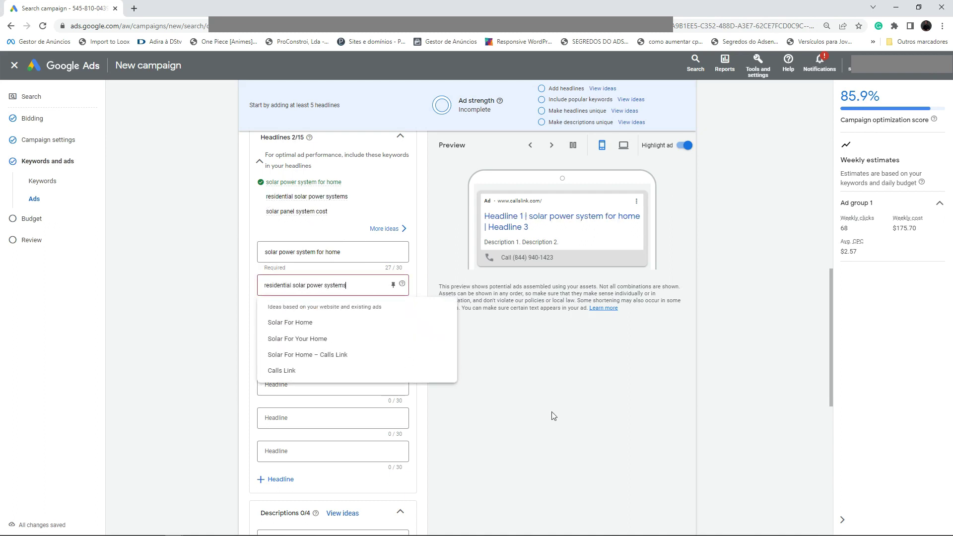
pyautogui.click(554, 416)
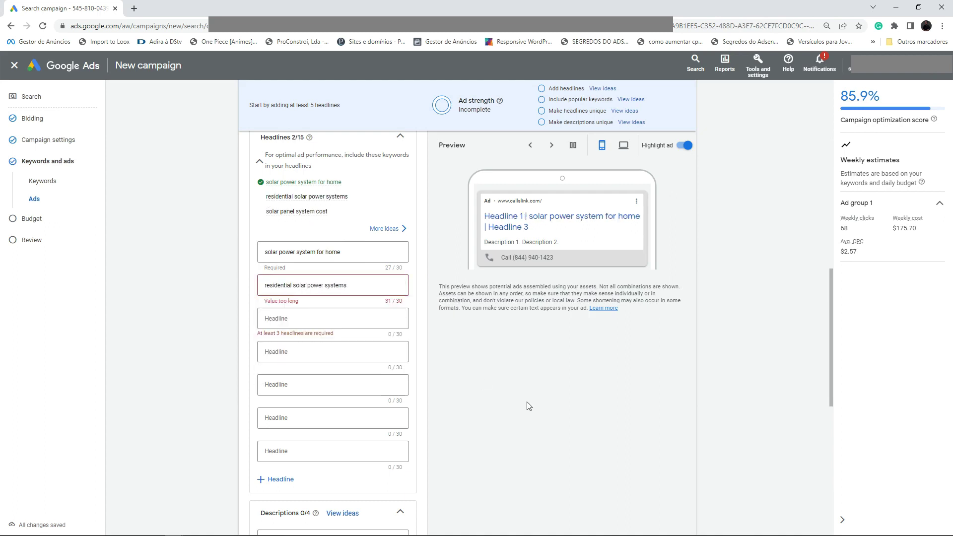
pyautogui.click(351, 286)
pyautogui.press('BackSpace')
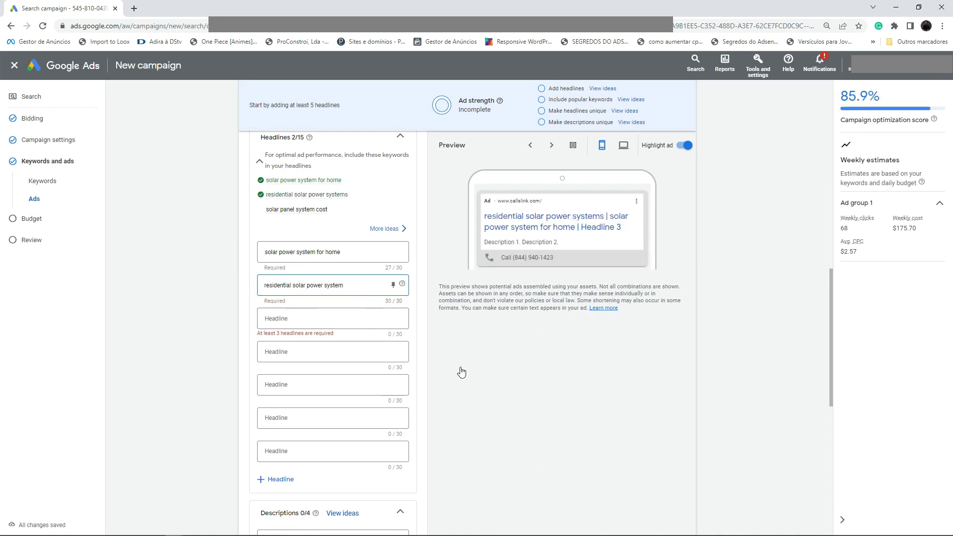
pyautogui.click(296, 321)
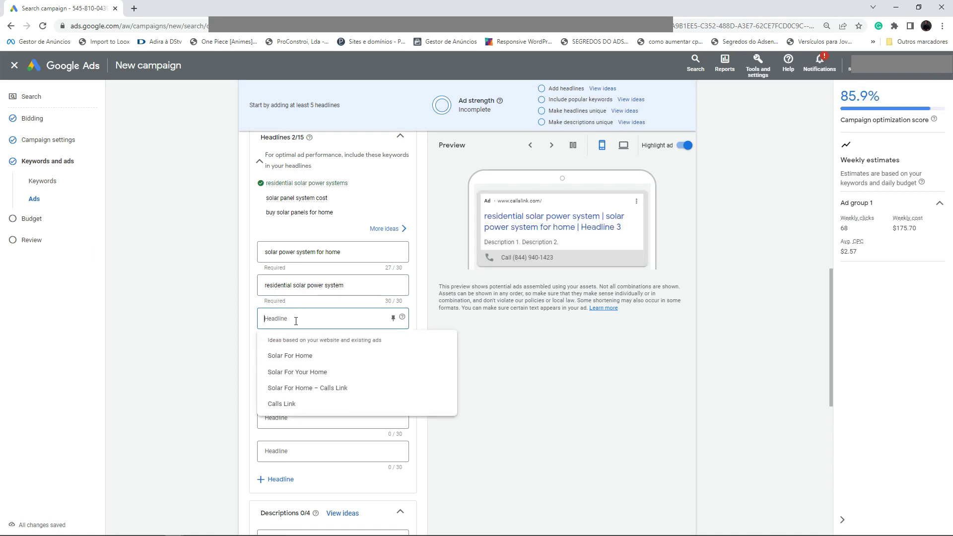
# Use the headline ideas 'Solar For Home' and 'Solar For Your Home' as headlines three and four.
pyautogui.click(318, 356)
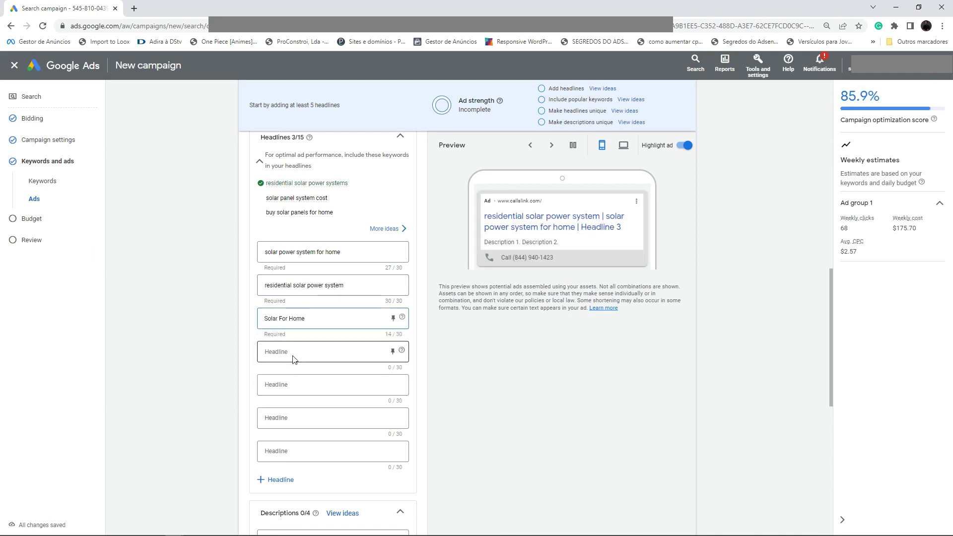
pyautogui.click(300, 361)
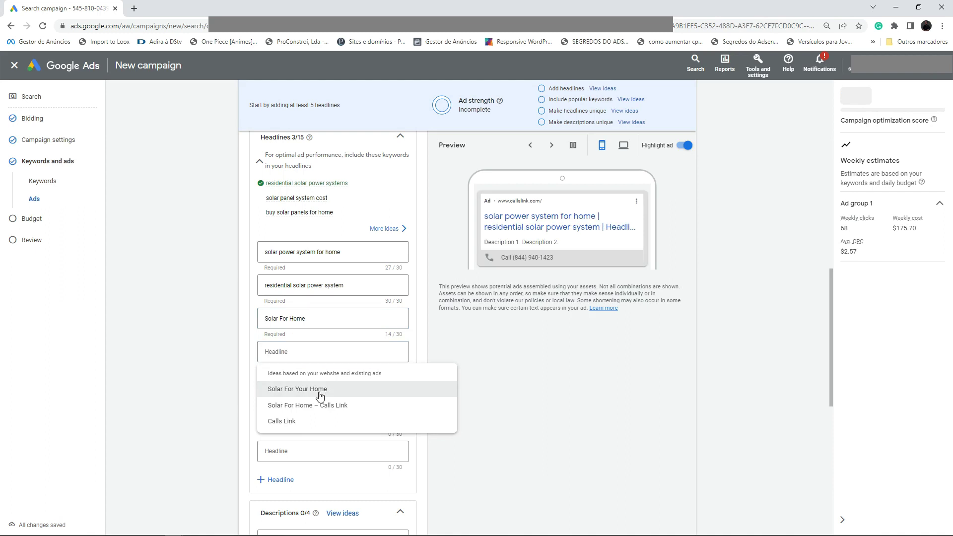
pyautogui.click(318, 390)
# Add the headlines 'Call Now', 'Get Quote' and 'Contact Us Now'.
pyautogui.click(286, 384)
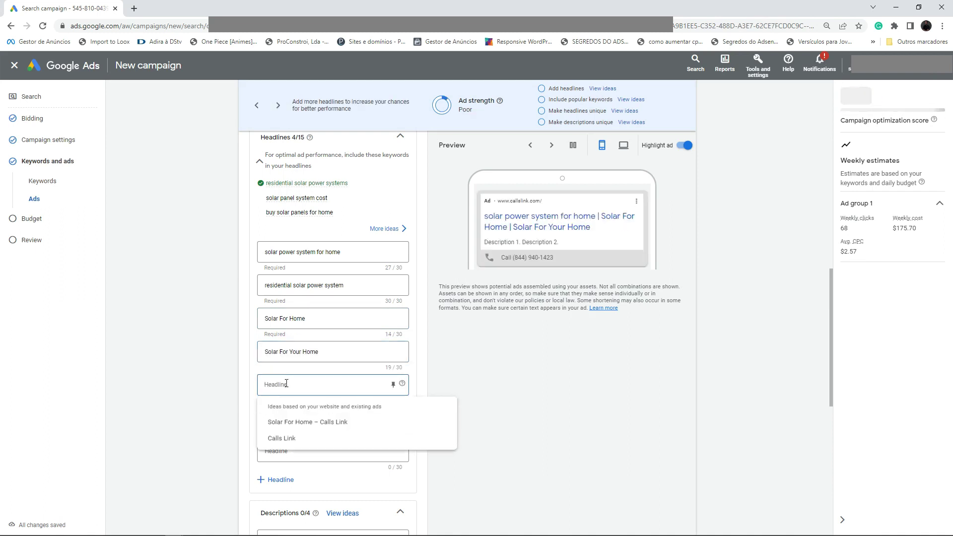
pyautogui.write('Call U')
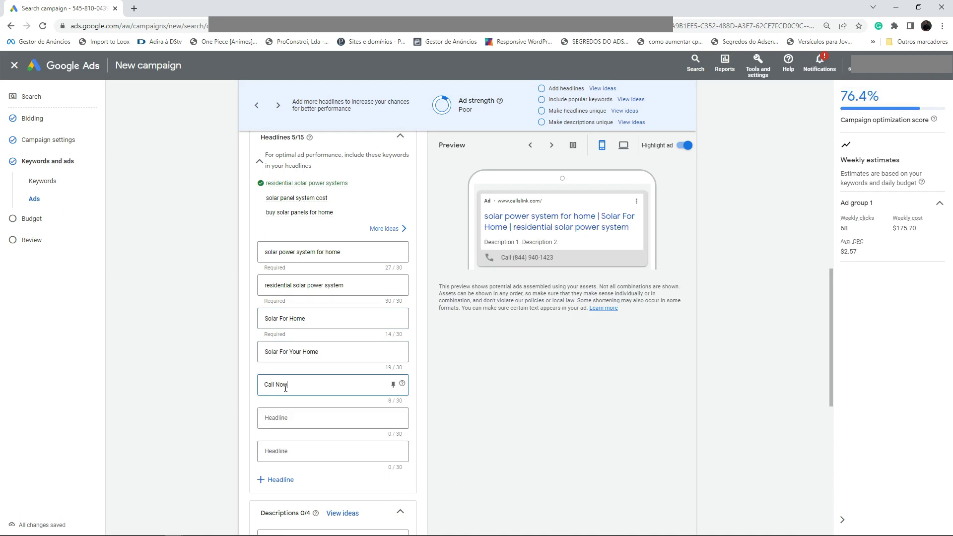
pyautogui.click(305, 417)
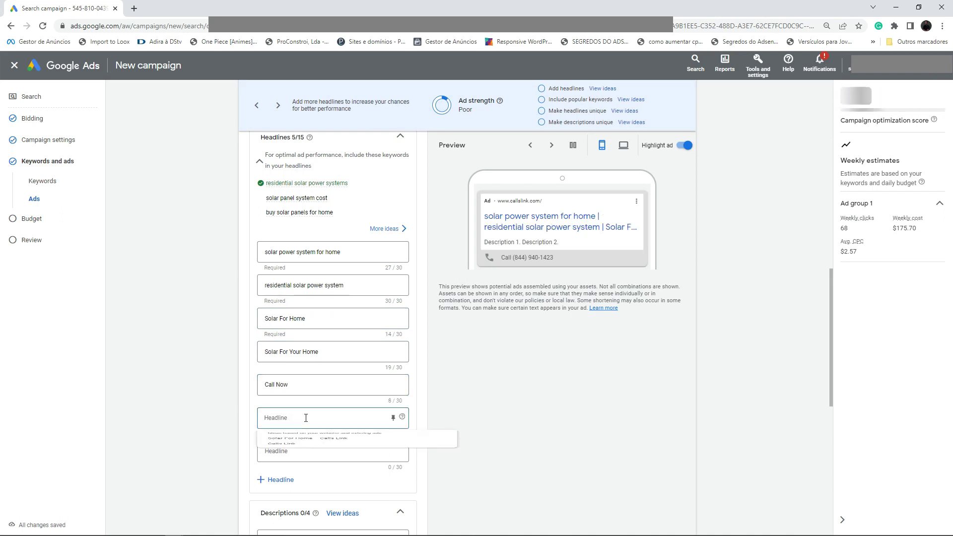
pyautogui.write('Get Quote')
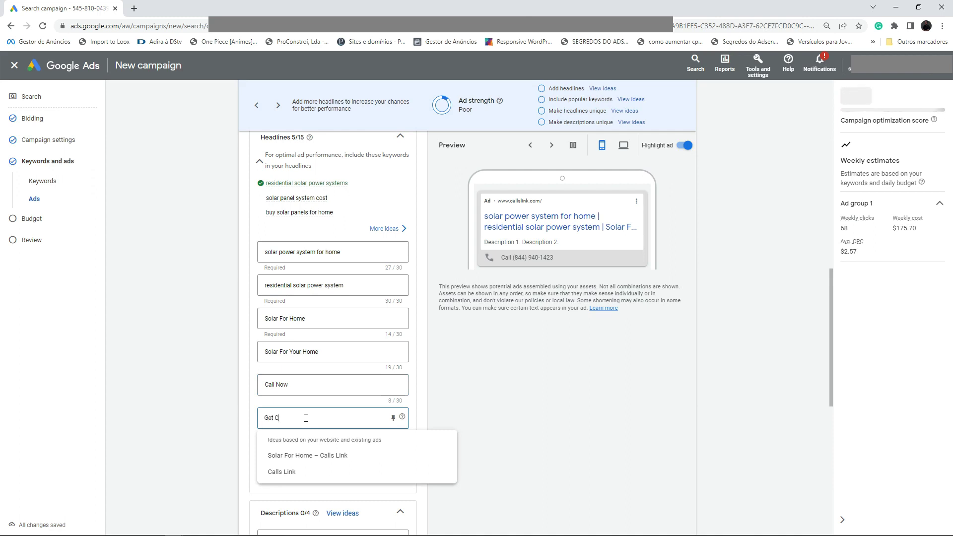
pyautogui.click(472, 416)
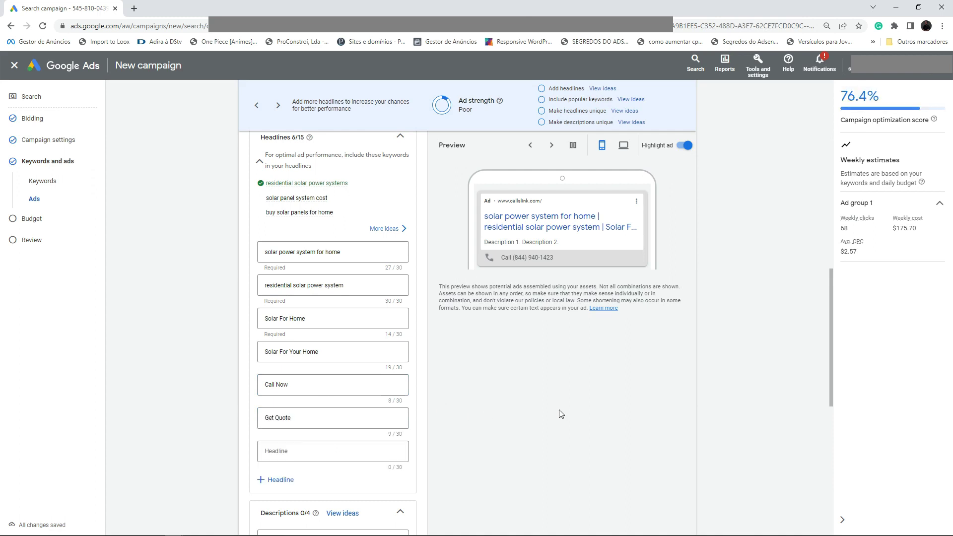
pyautogui.scroll(-1, 298, 392)
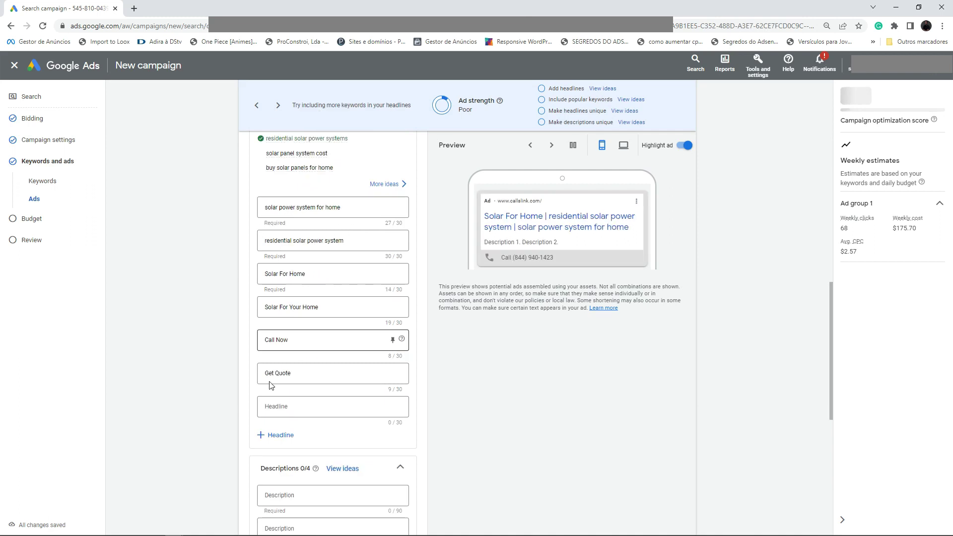
pyautogui.click(284, 408)
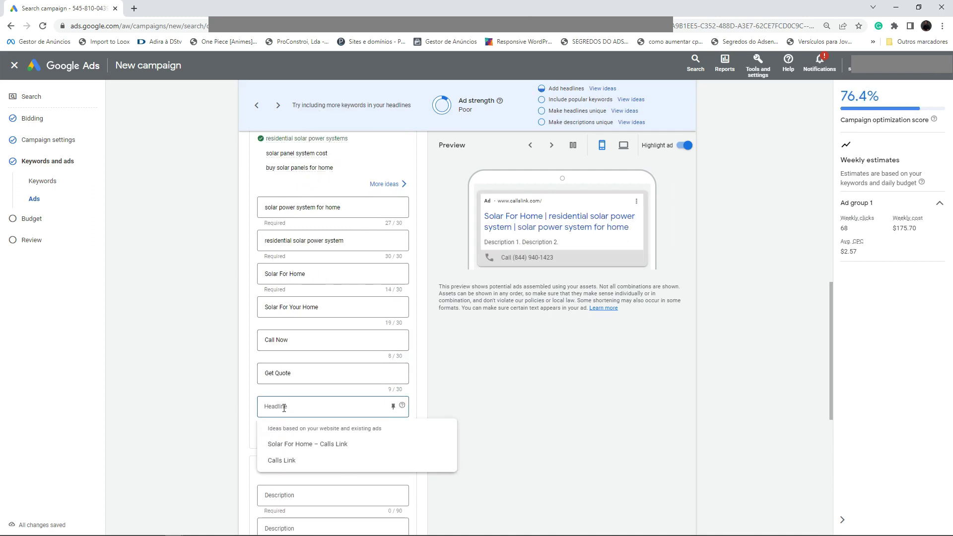
pyautogui.write('q')
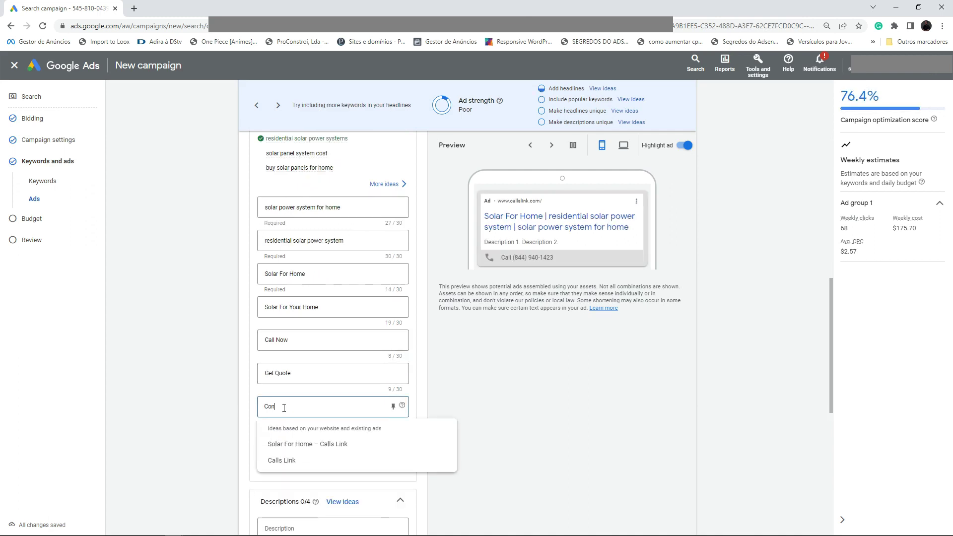
pyautogui.write('ontact')
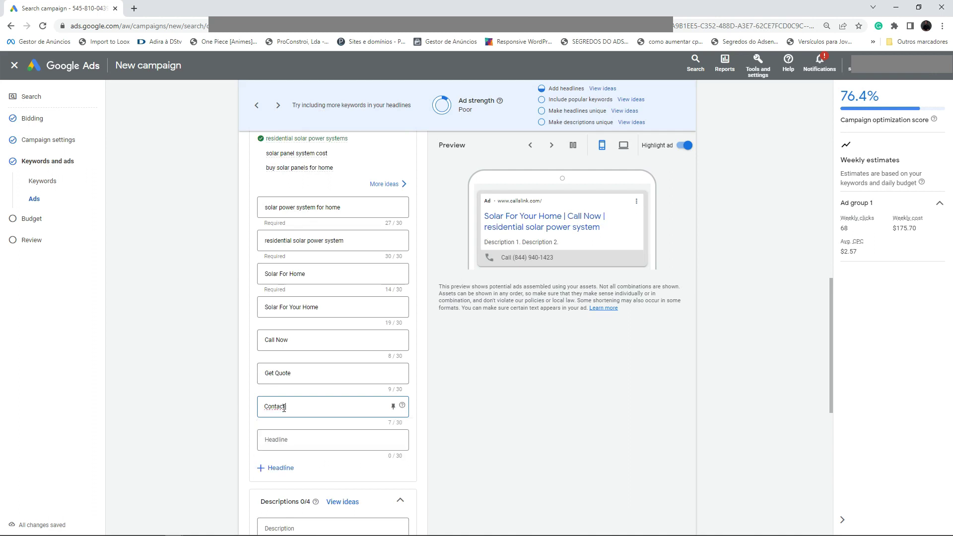
pyautogui.write(' Us Now')
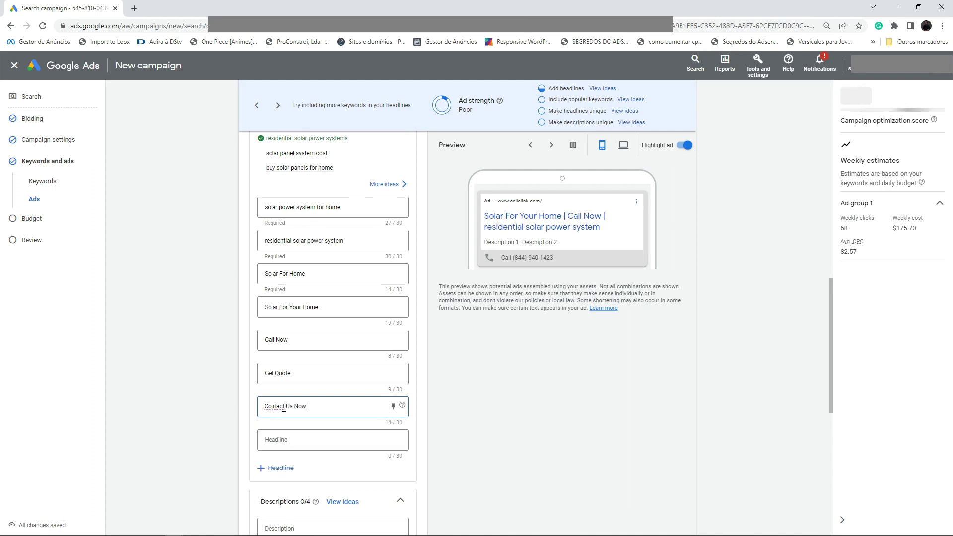
pyautogui.click(419, 443)
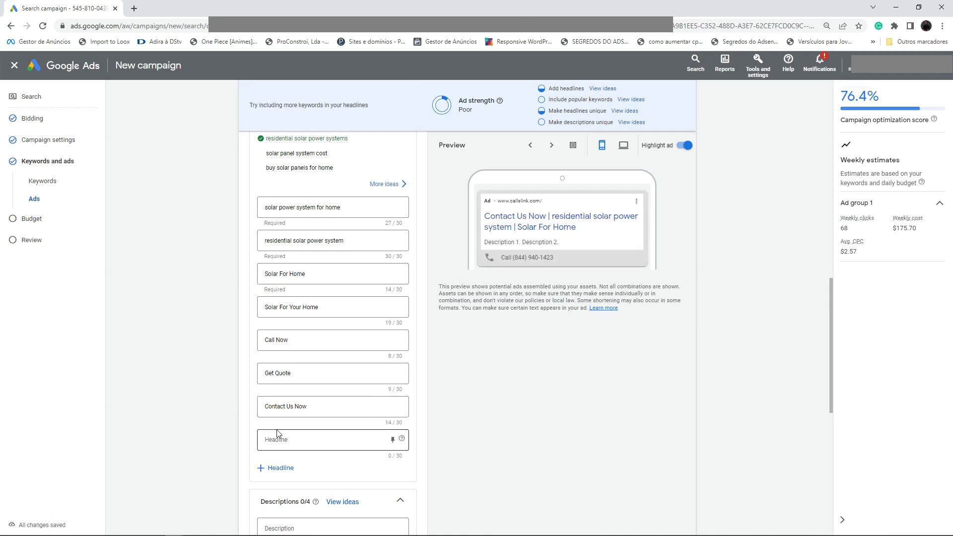
pyautogui.scroll(-3, 298, 432)
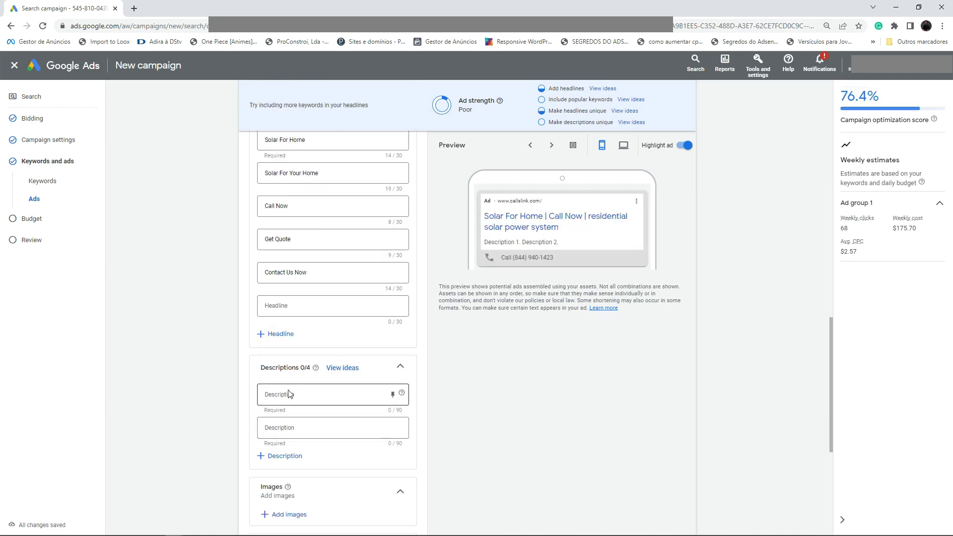
# Enter the first description 'We provide the best solar panels systems in US'.
pyautogui.click(284, 394)
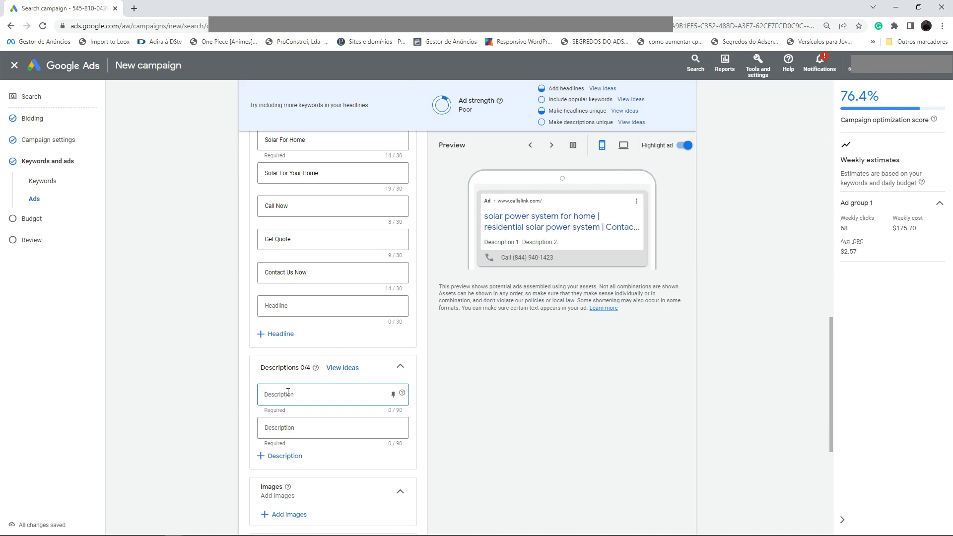
pyautogui.write('We pri')
pyautogui.press('BackSpace')
pyautogui.write('o')
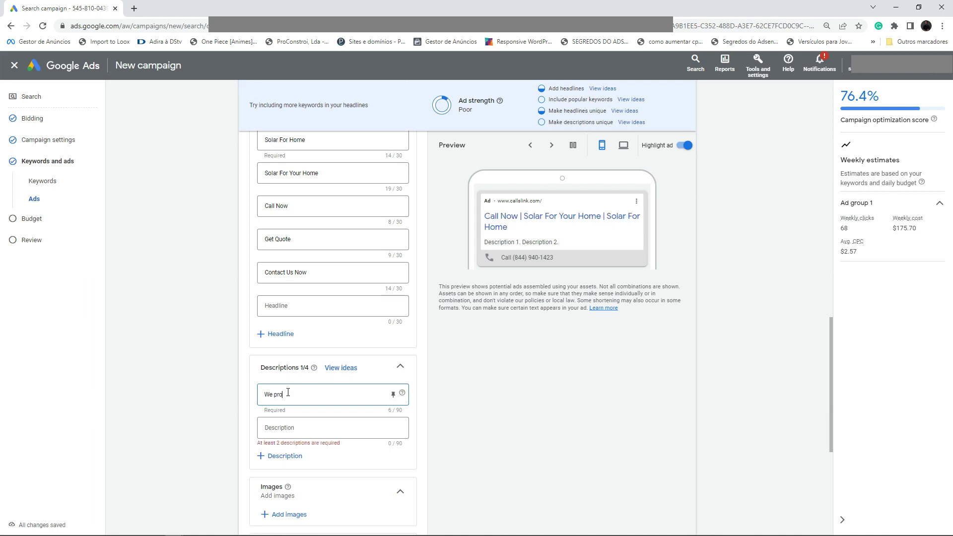
pyautogui.write('vide the')
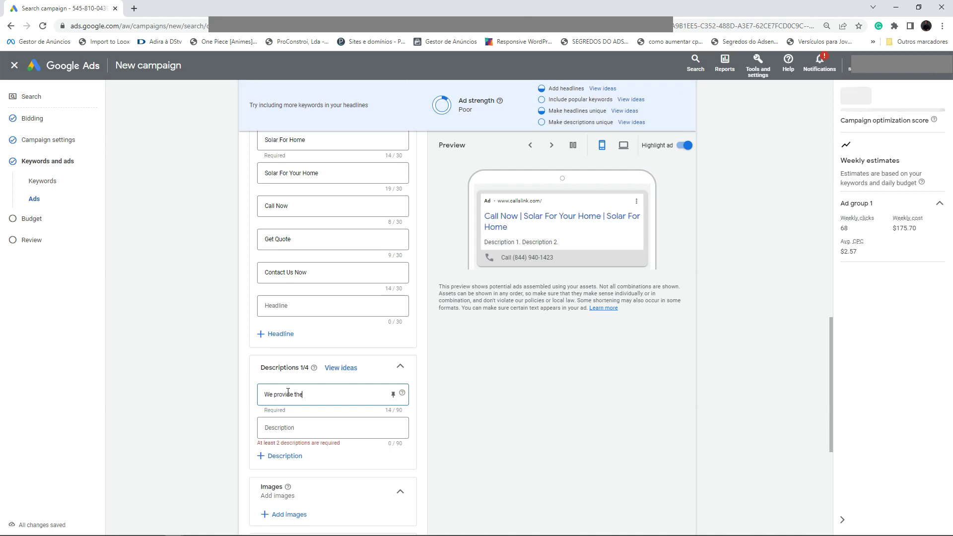
pyautogui.write(' best')
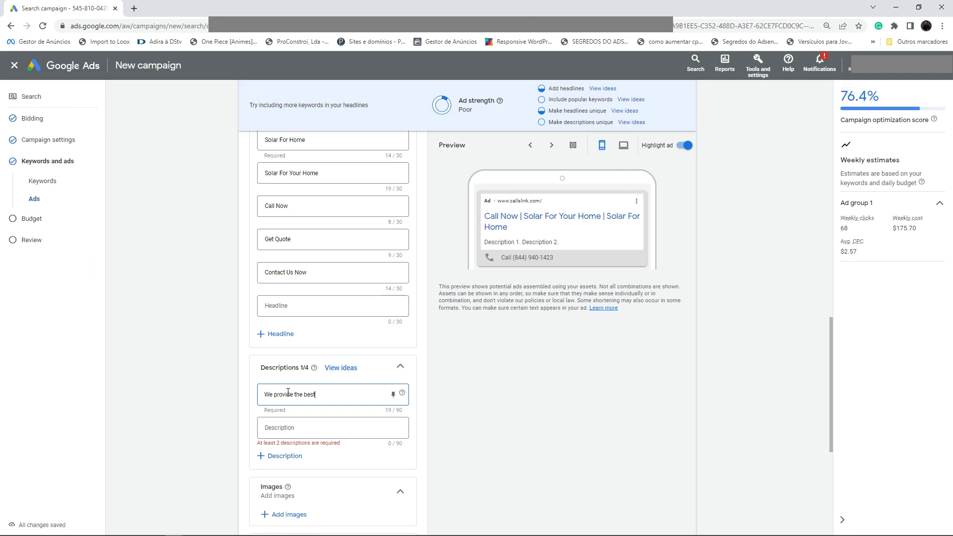
pyautogui.write(' s')
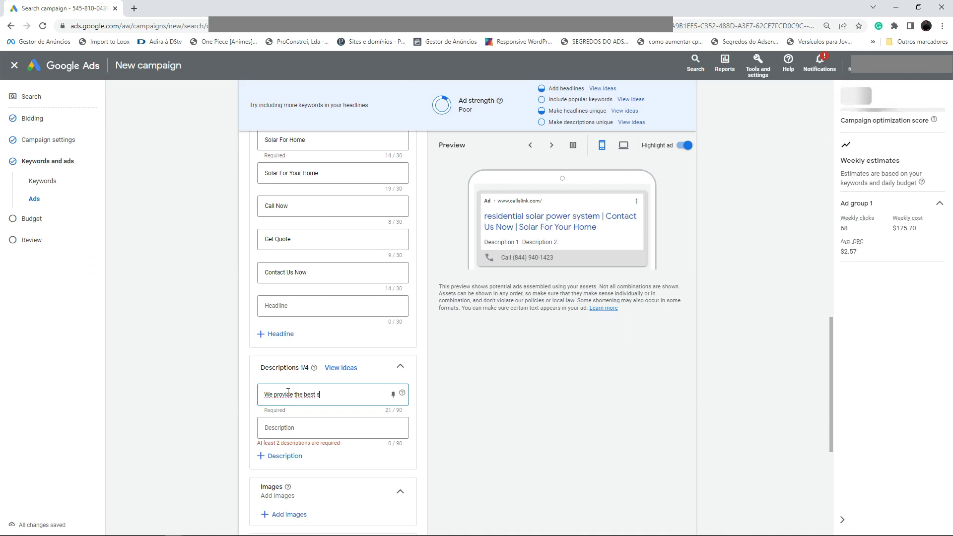
pyautogui.write('olat')
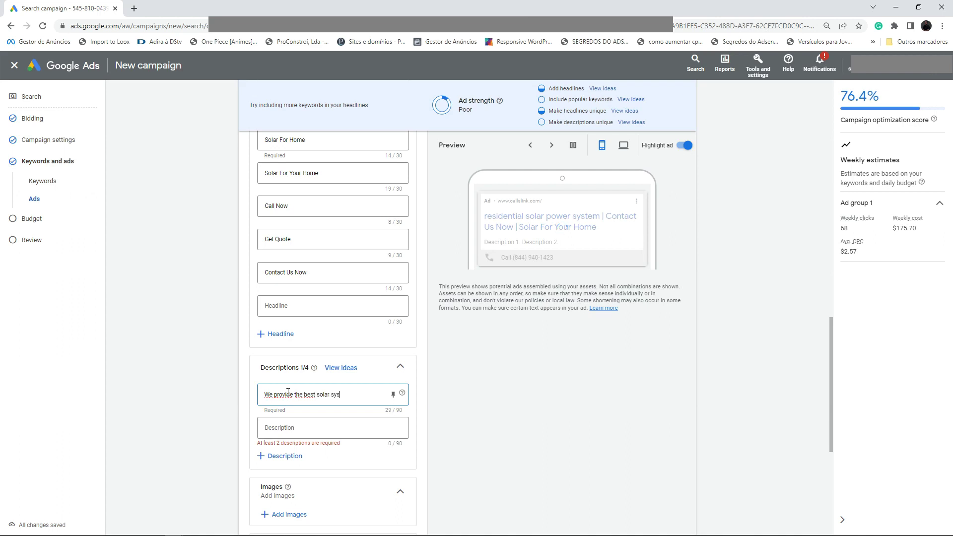
pyautogui.write(' syste')
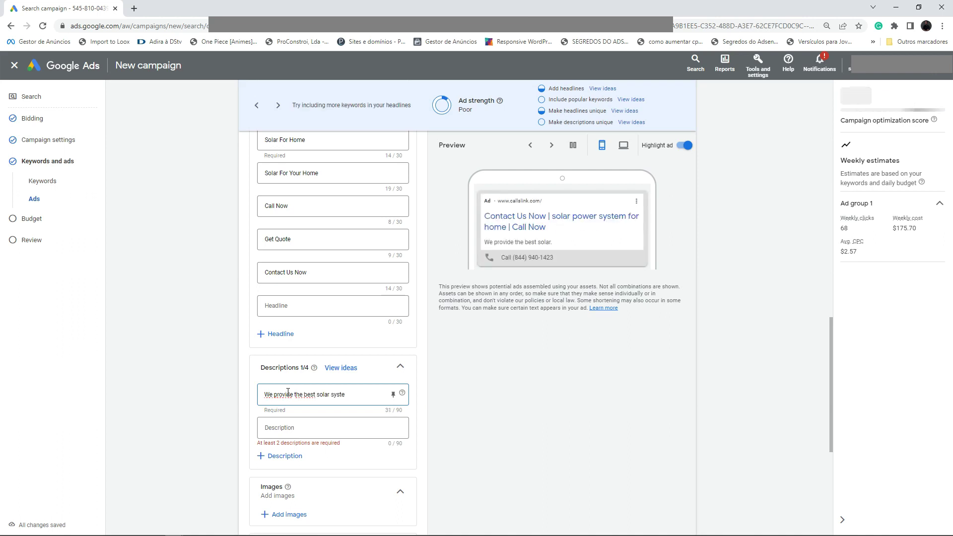
pyautogui.hotkey('ctrl', 'Left')
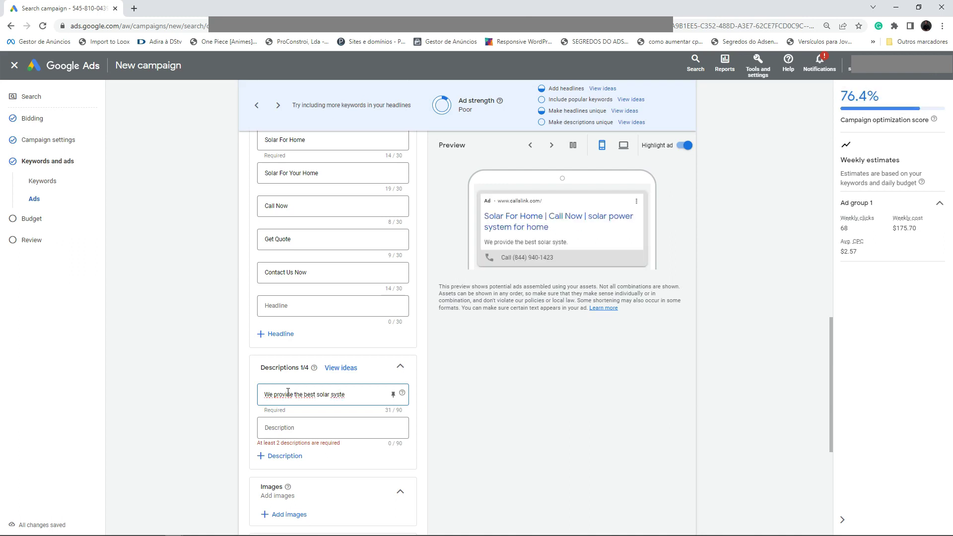
pyautogui.write('panels')
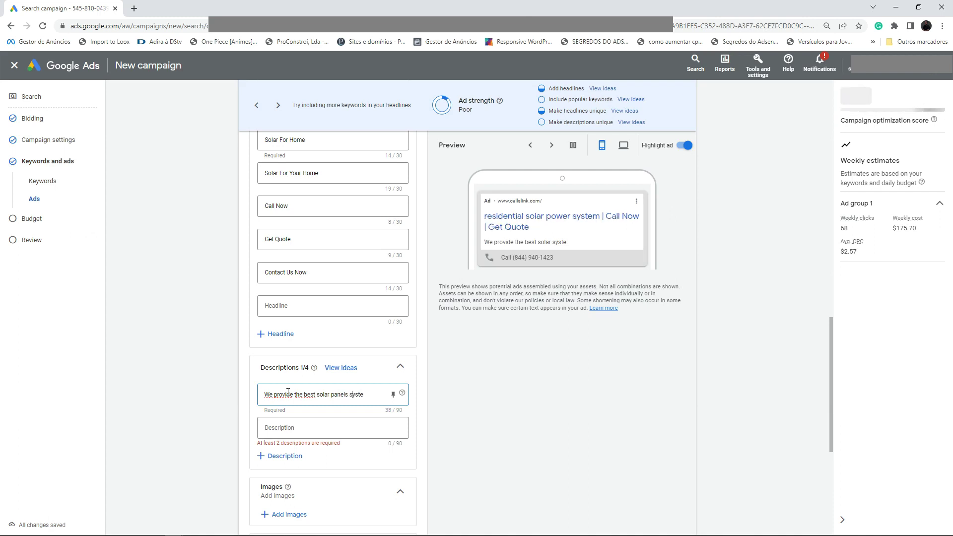
pyautogui.write(' syste')
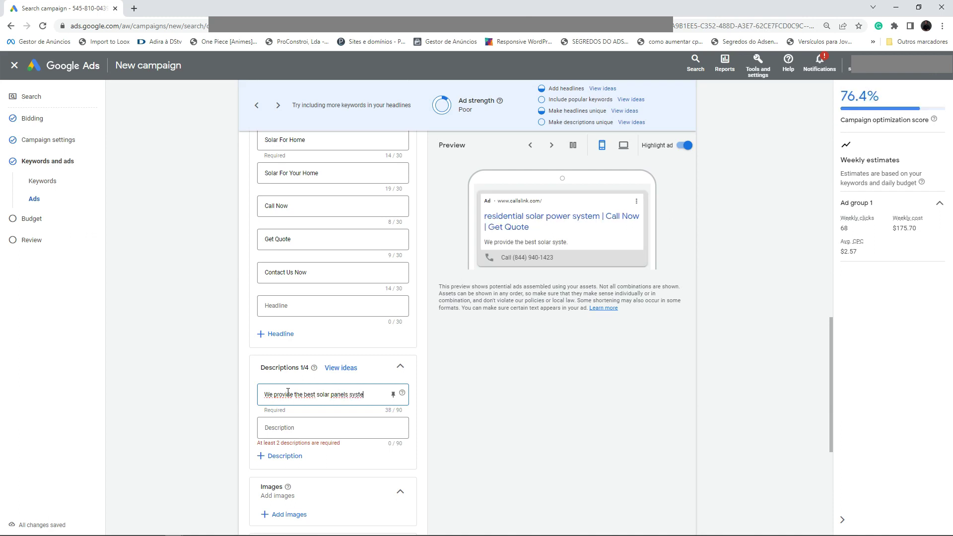
pyautogui.write('ms')
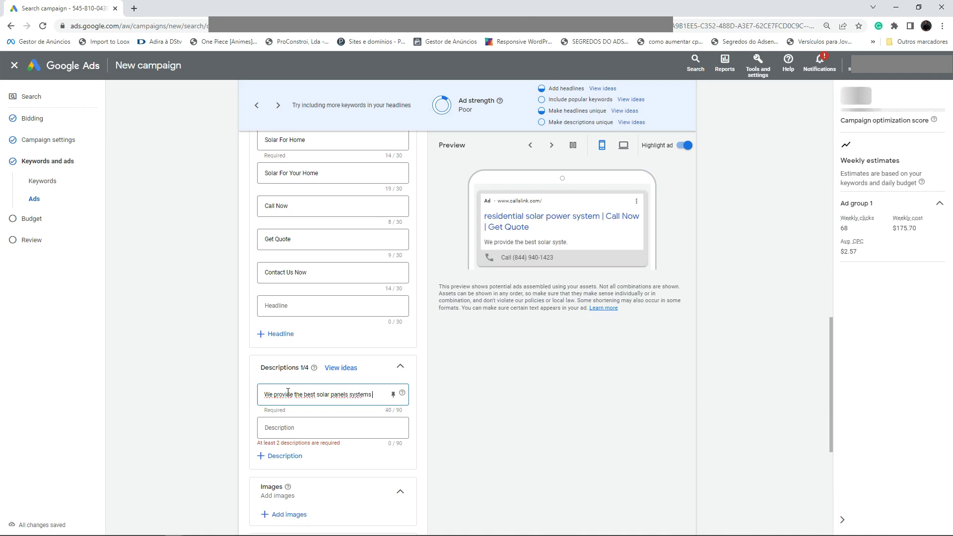
pyautogui.write(' in US')
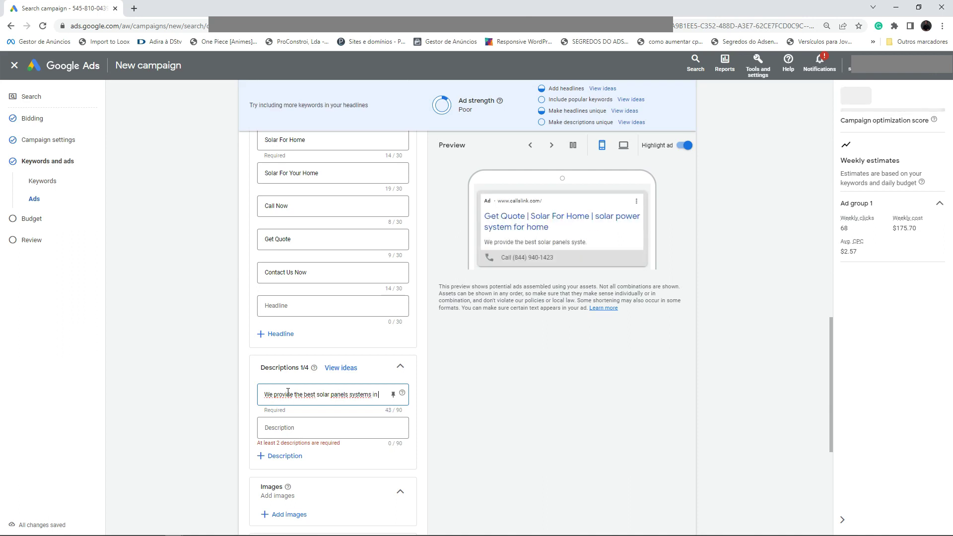
# Add the second description 'High Quality Products'.
pyautogui.click(299, 427)
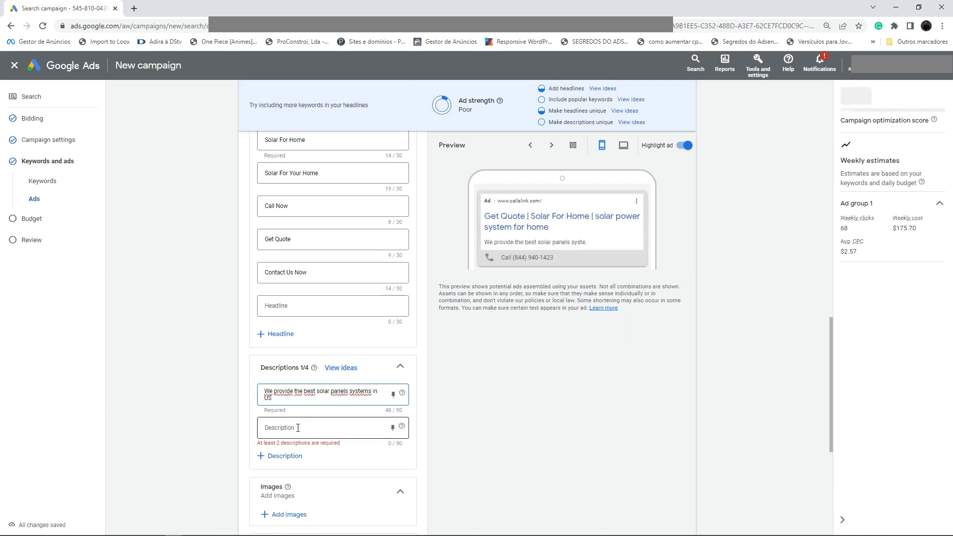
pyautogui.write('Hi')
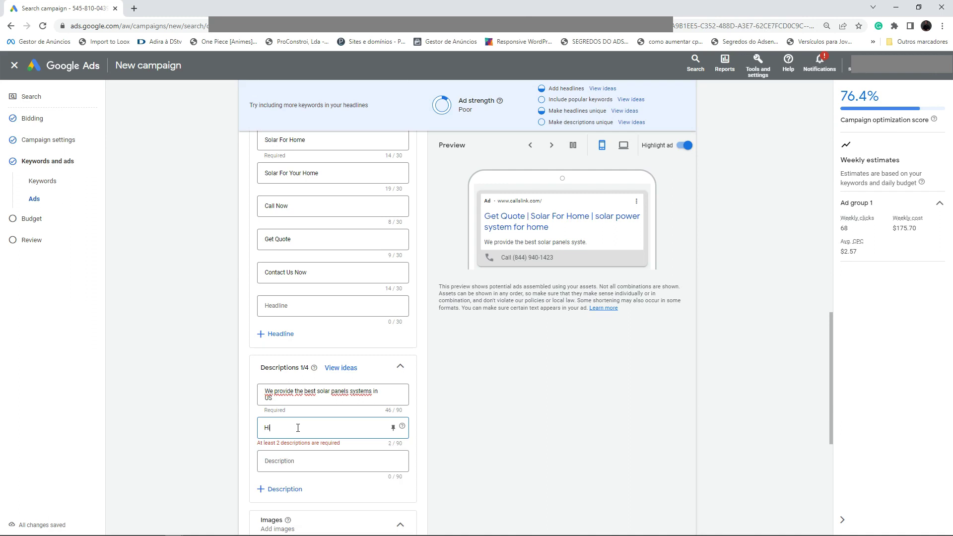
pyautogui.write('gh ')
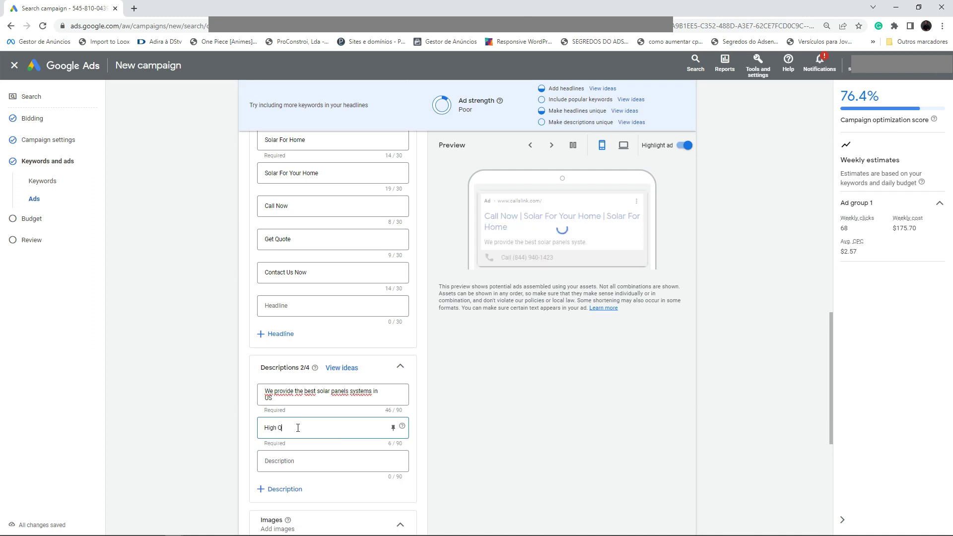
pyautogui.write('Quality')
pyautogui.write(' Sroducts')
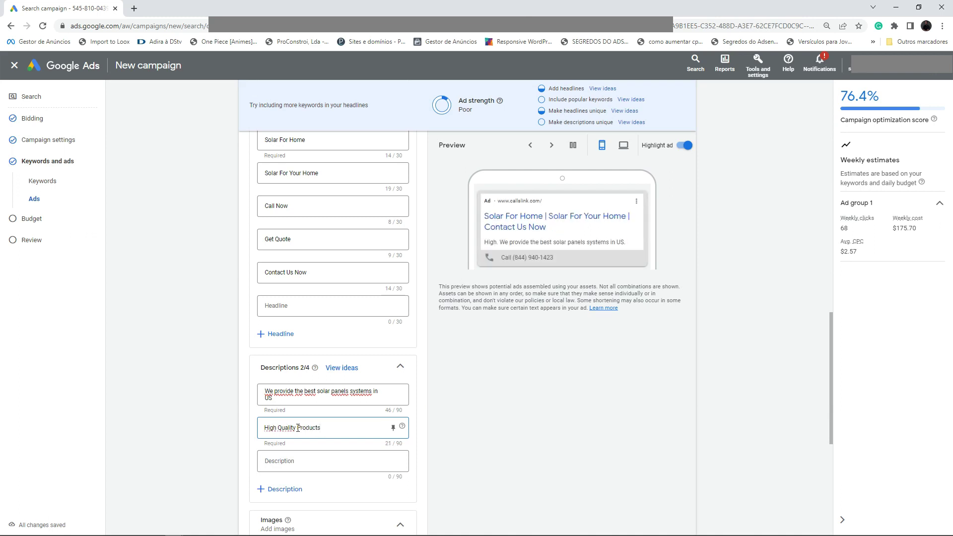
pyautogui.write('.')
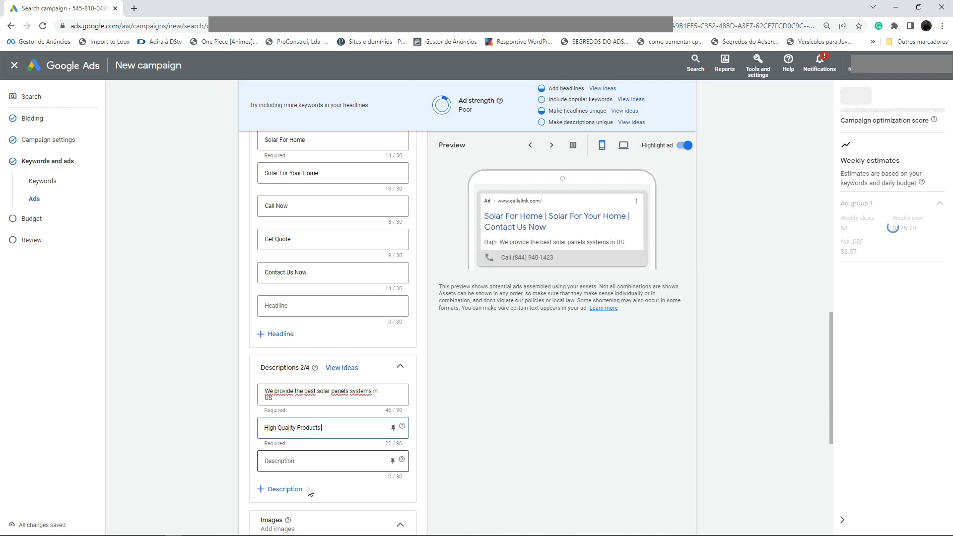
pyautogui.scroll(-3, 305, 456)
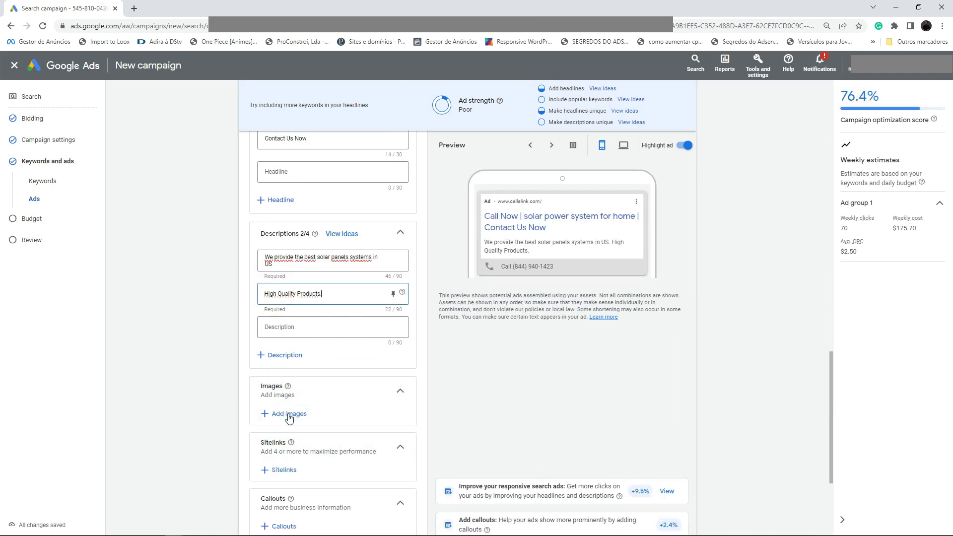
# Attach the first three solar panel image assets to the ad.
pyautogui.click(298, 417)
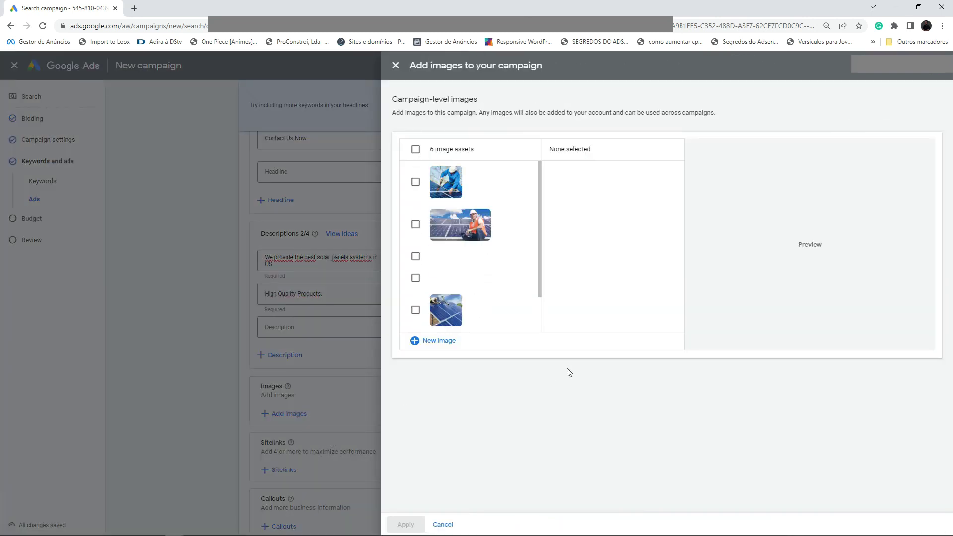
pyautogui.click(447, 184)
pyautogui.click(457, 225)
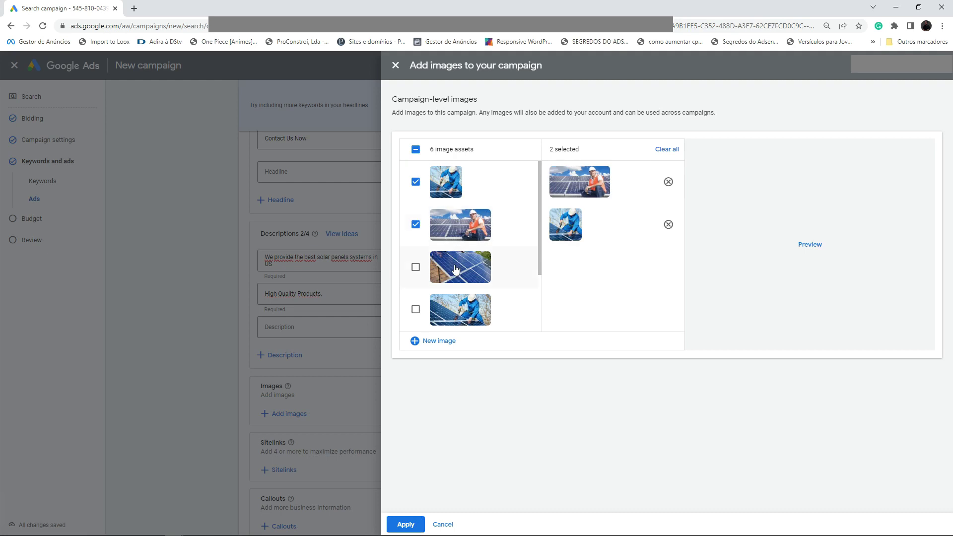
pyautogui.click(457, 268)
pyautogui.click(409, 525)
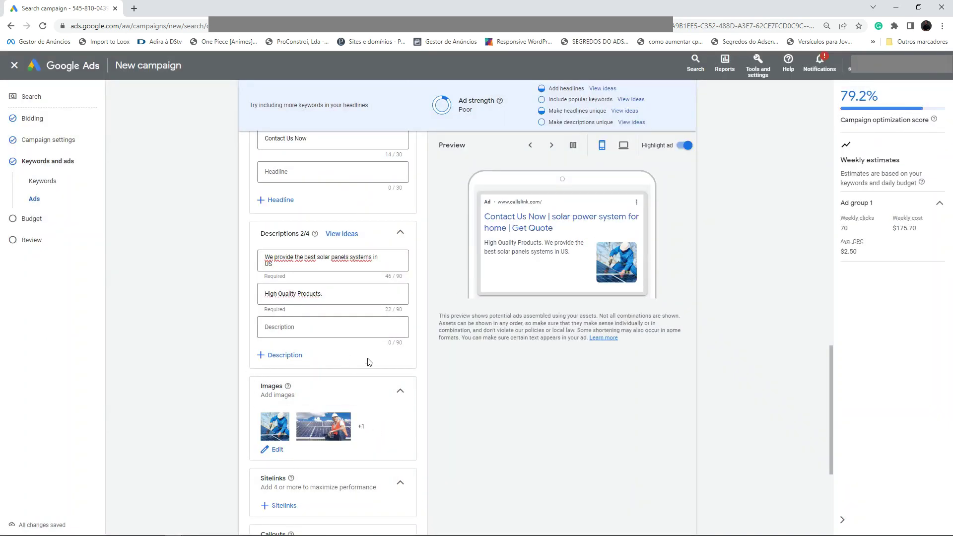
pyautogui.scroll(-1, 347, 392)
pyautogui.scroll(-2, 340, 407)
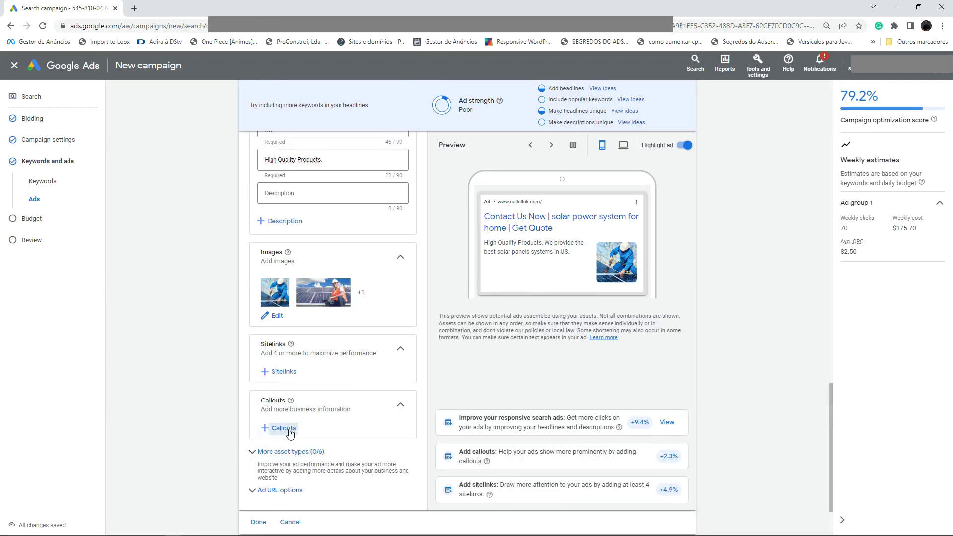
# Select all four callout assets at once and apply them to the campaign.
pyautogui.click(291, 430)
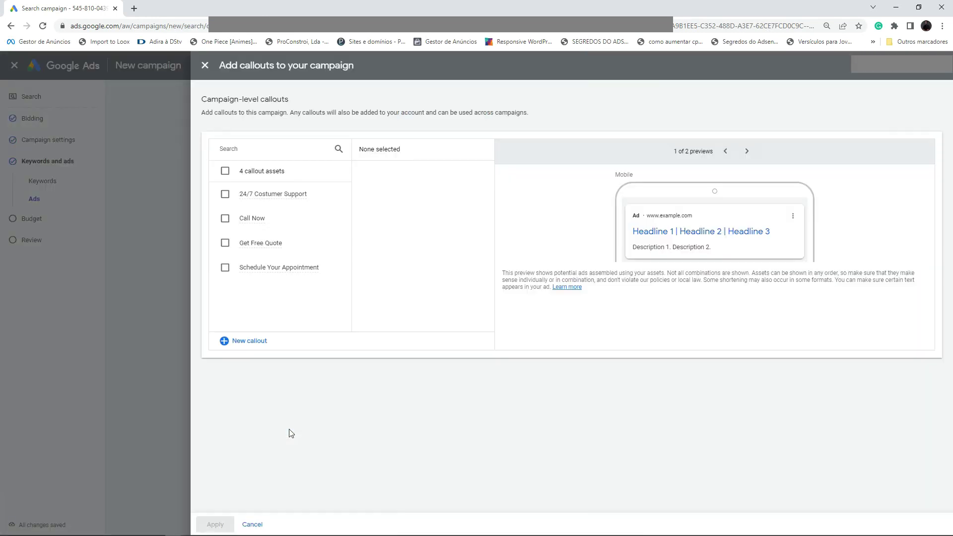
pyautogui.click(225, 171)
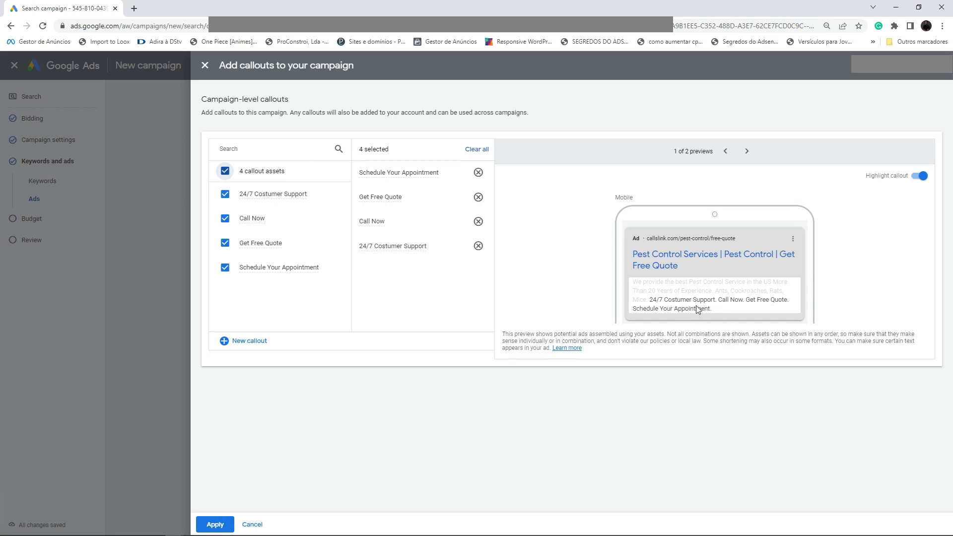
pyautogui.click(215, 525)
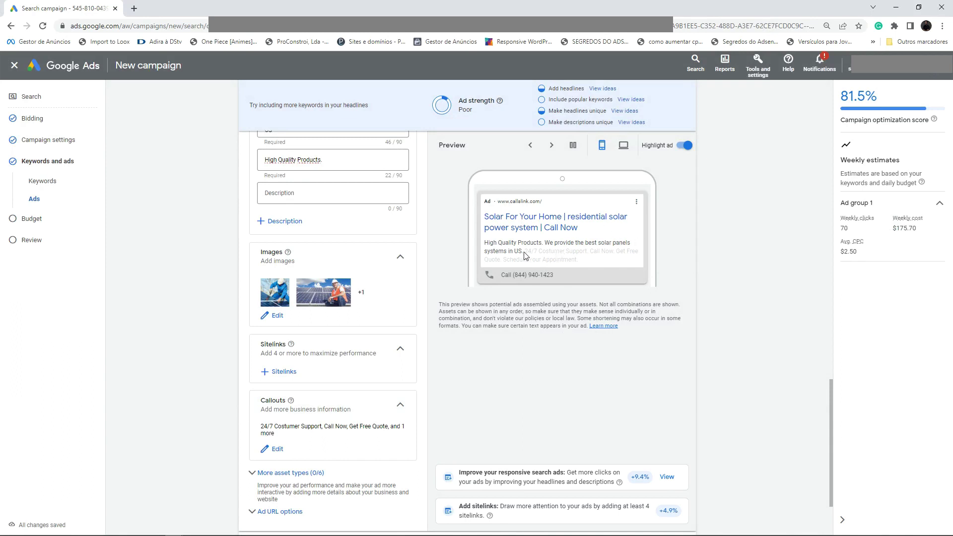
# Look over the finished ad preview, then advance to the Budget step.
pyautogui.moveTo(525, 256); pyautogui.dragTo(578, 268)
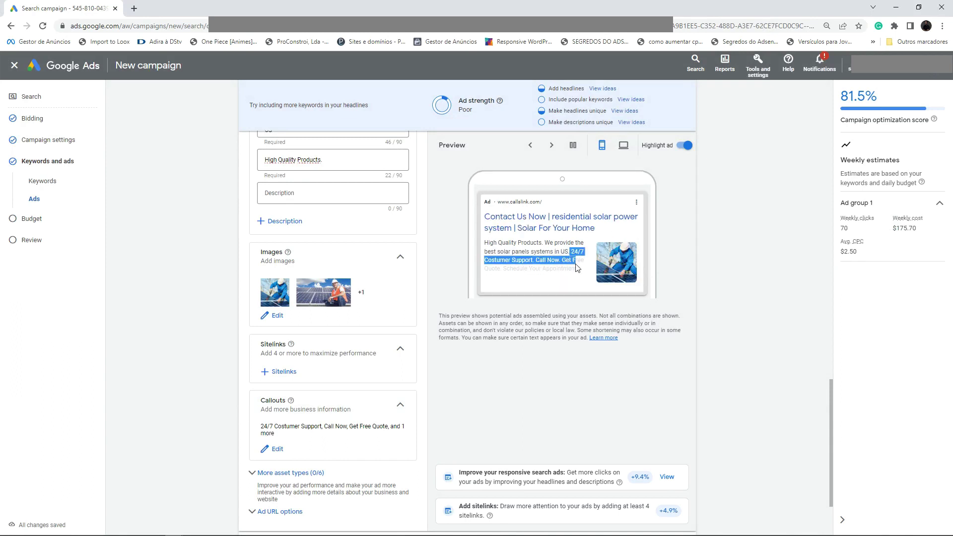
pyautogui.click(629, 380)
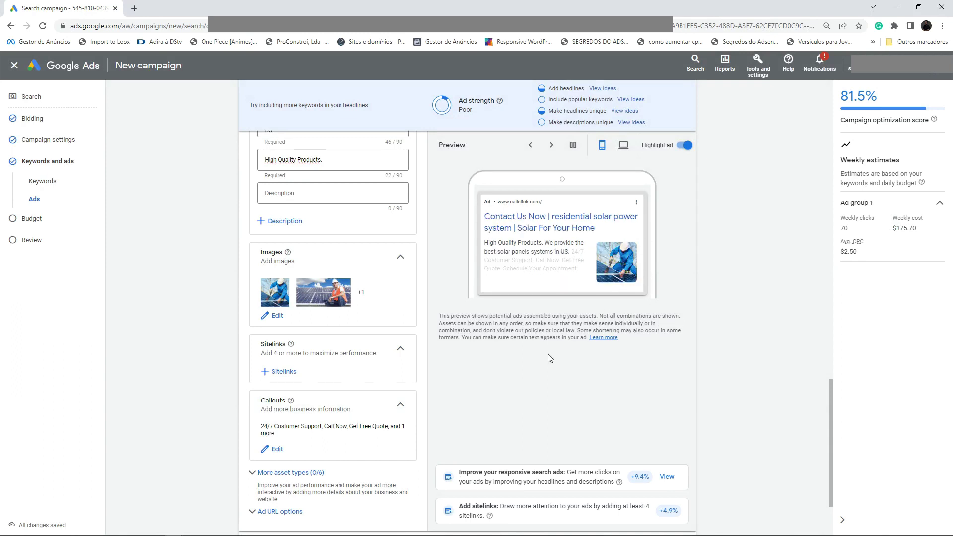
pyautogui.scroll(1, 611, 427)
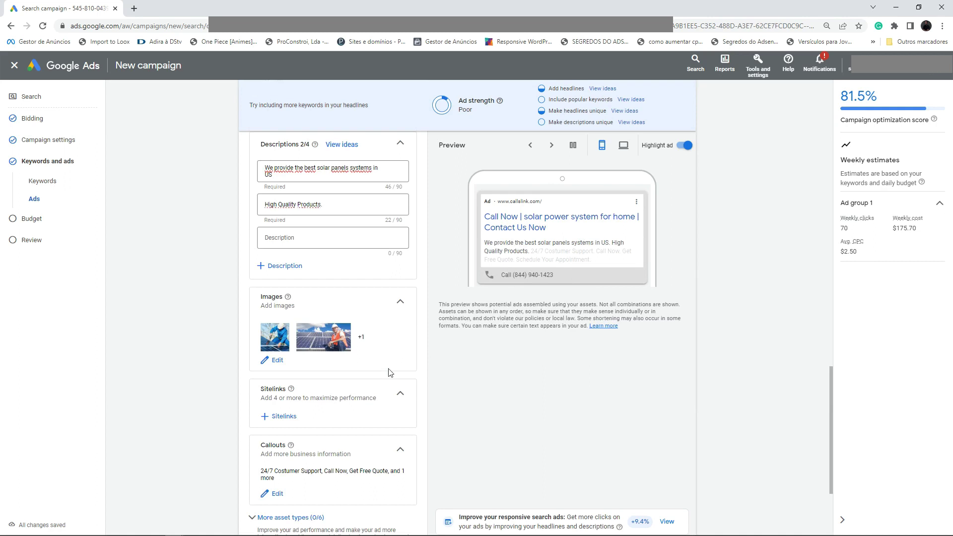
pyautogui.scroll(-3, 390, 372)
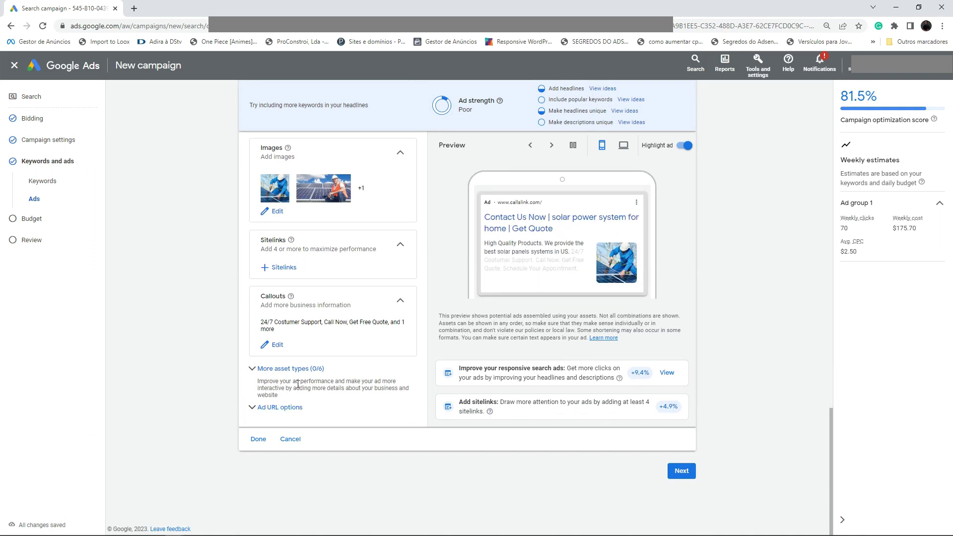
pyautogui.scroll(4, 387, 377)
pyautogui.scroll(-2, 522, 285)
pyautogui.scroll(-2, 591, 308)
pyautogui.click(682, 471)
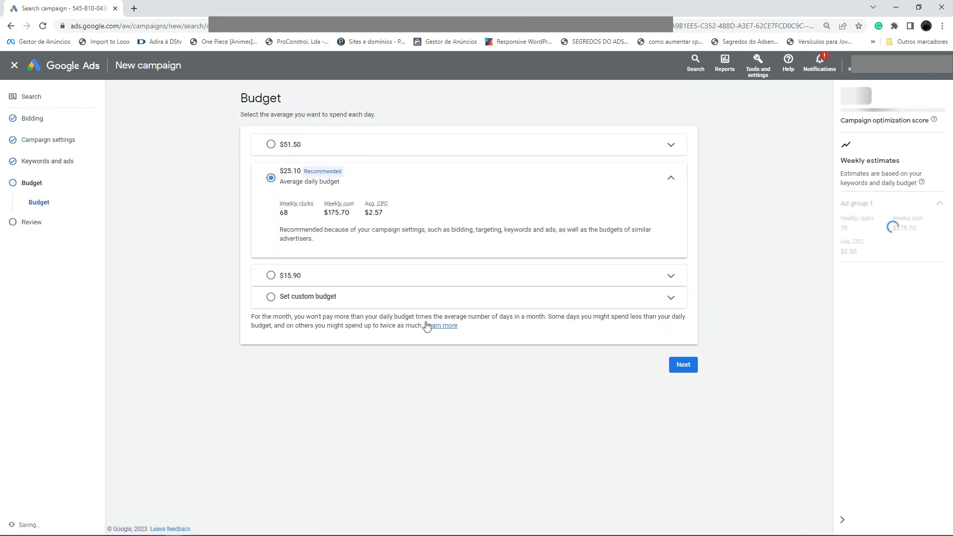
# Replace the recommended $25.10 with a custom $40 average daily budget and continue.
pyautogui.click(270, 298)
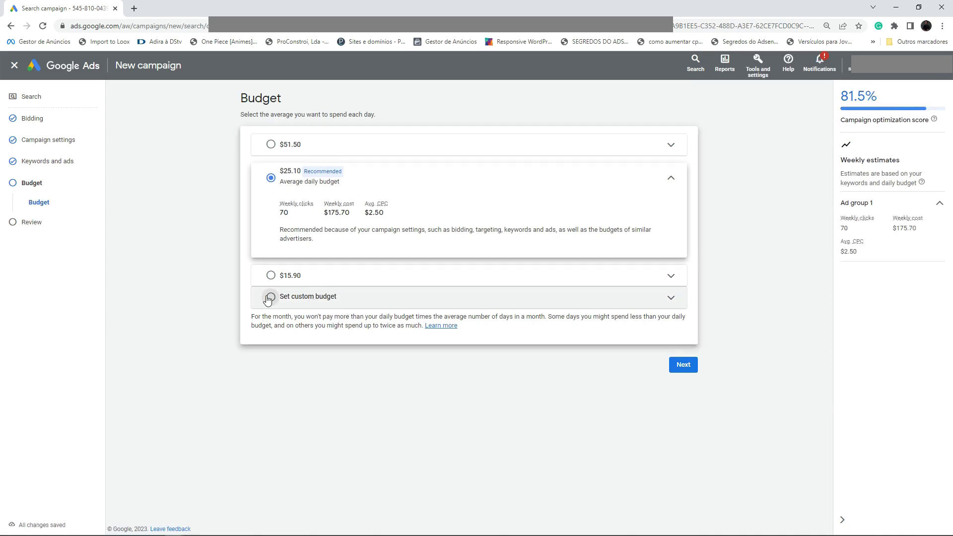
pyautogui.moveTo(321, 260); pyautogui.dragTo(292, 263)
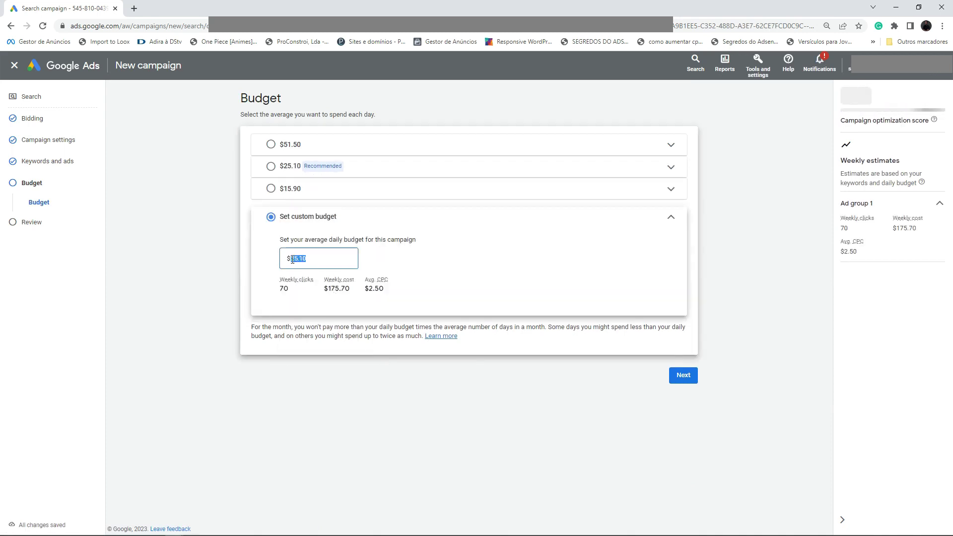
pyautogui.write('40')
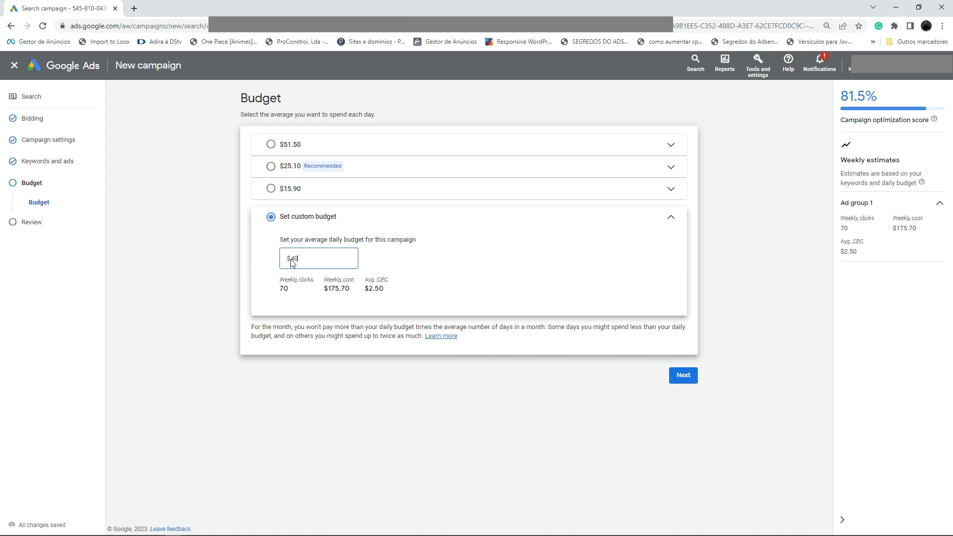
pyautogui.click(456, 261)
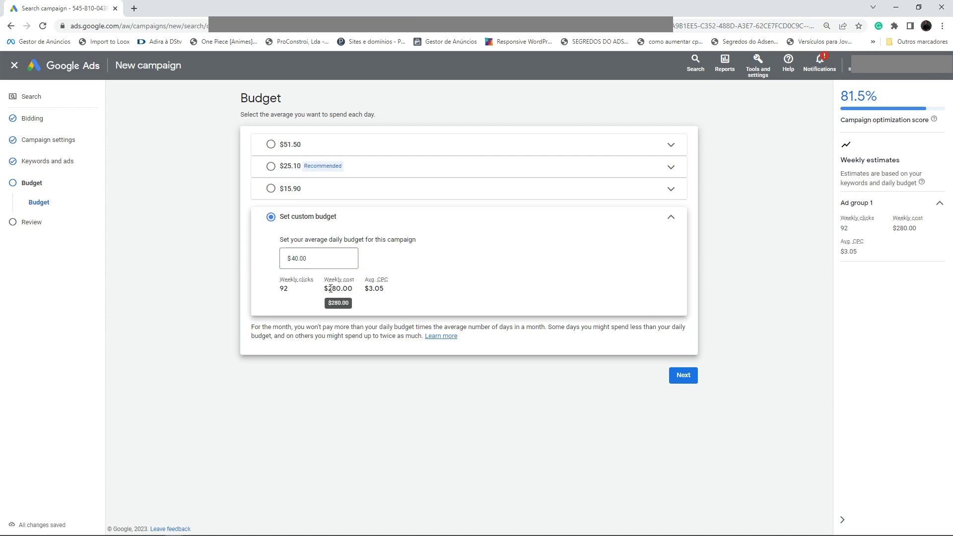
pyautogui.click(684, 375)
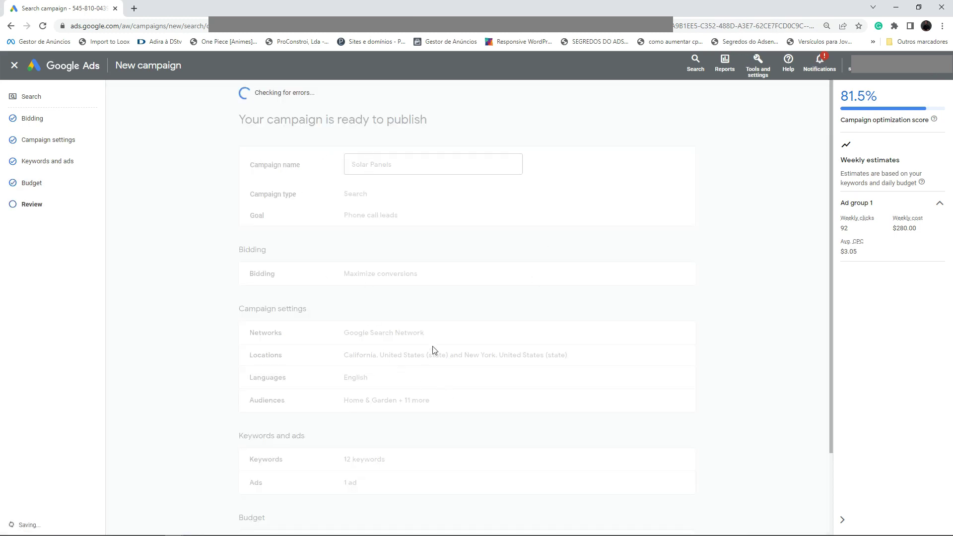
# Review the Solar Panels campaign summary and page to recommendation 3/5 on search partners.
pyautogui.scroll(-3, 432, 348)
pyautogui.scroll(3, 496, 382)
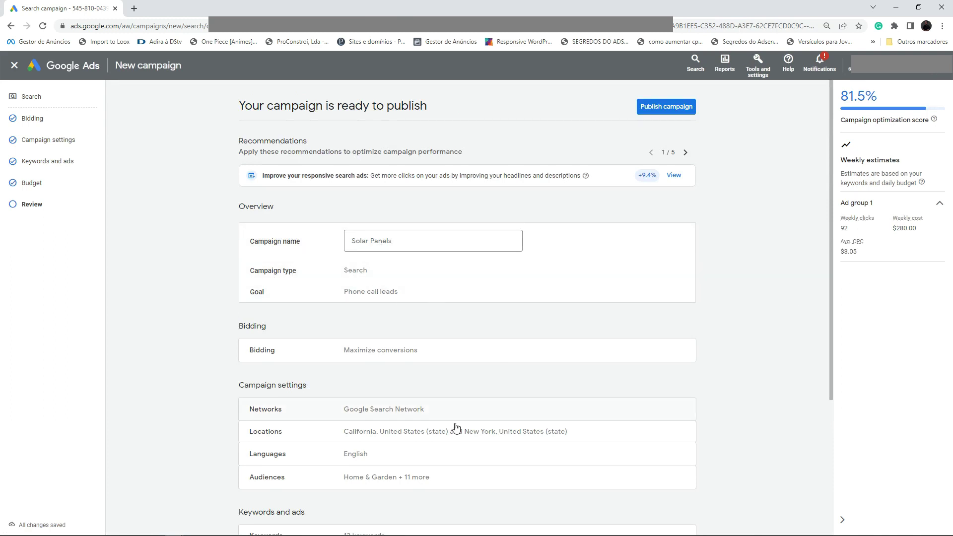
pyautogui.scroll(-1, 567, 378)
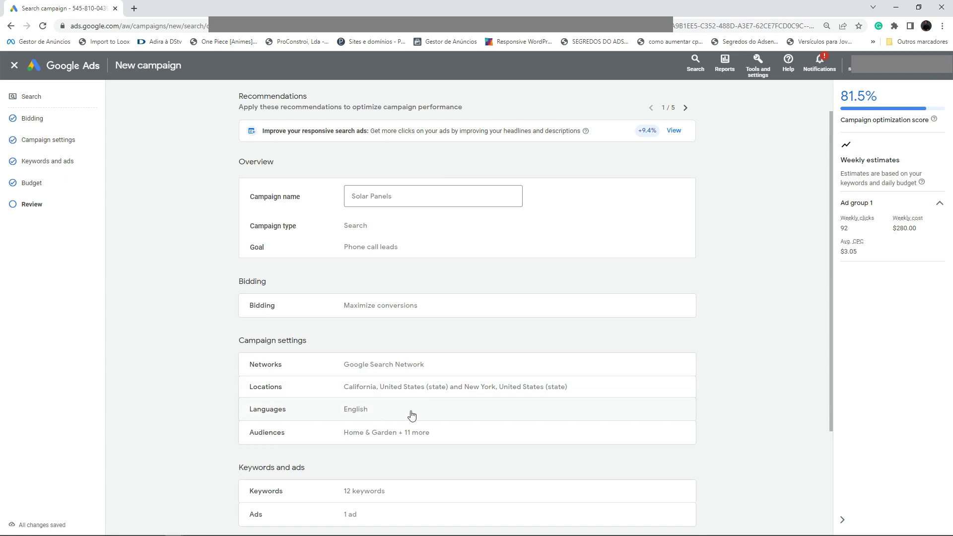
pyautogui.scroll(-1, 412, 415)
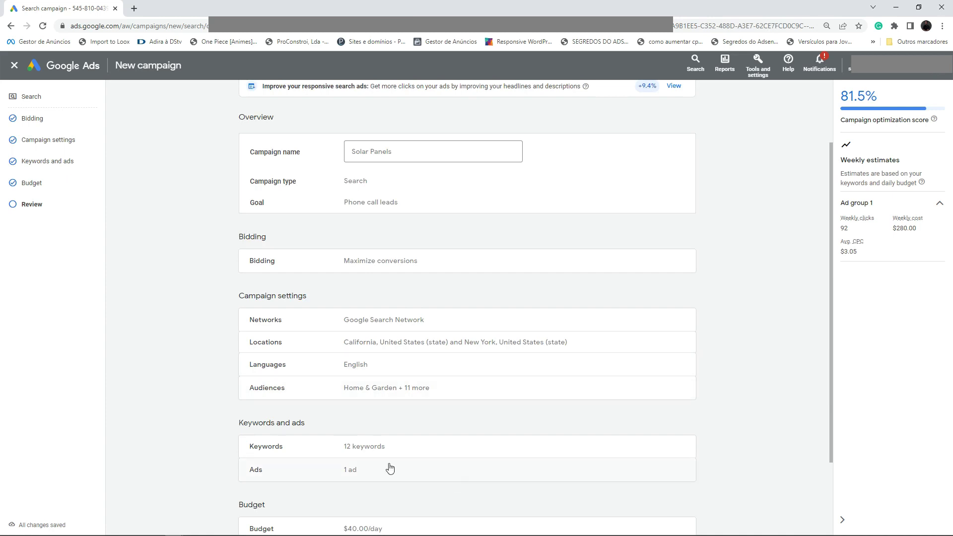
pyautogui.scroll(-1, 417, 484)
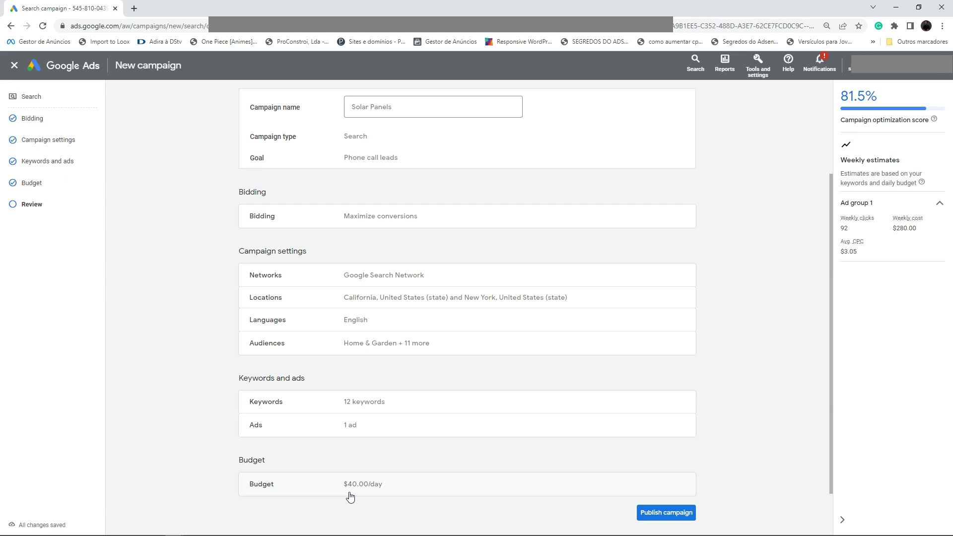
pyautogui.scroll(1, 350, 497)
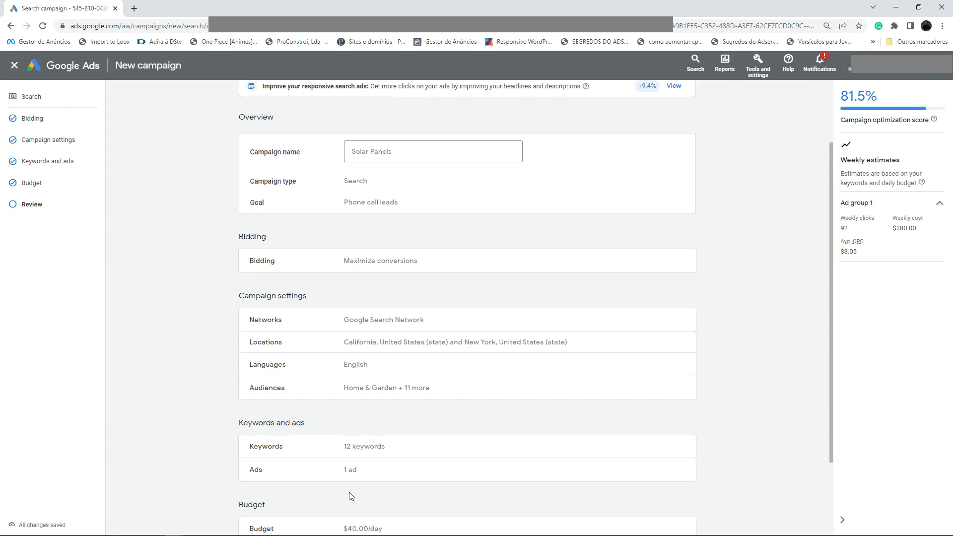
pyautogui.scroll(2, 350, 497)
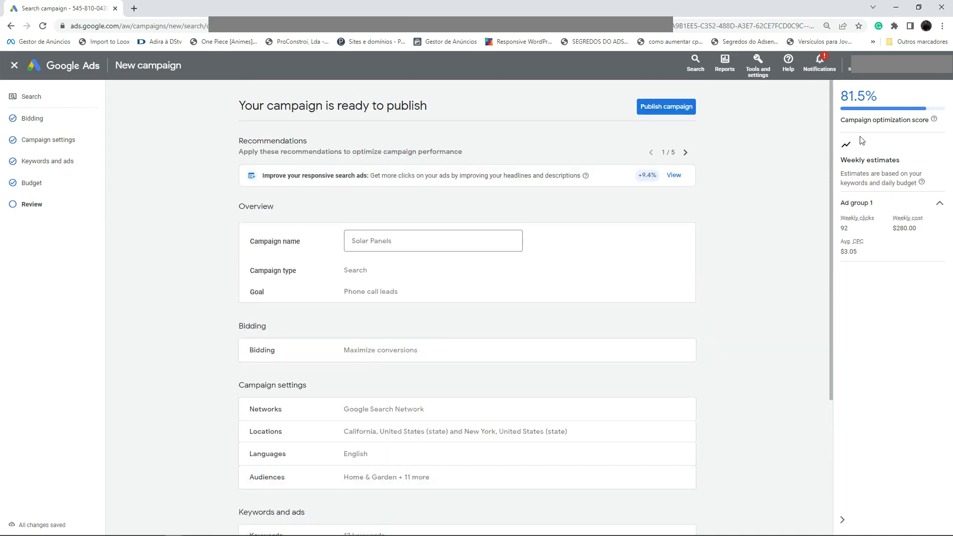
pyautogui.moveTo(841, 123); pyautogui.dragTo(931, 131)
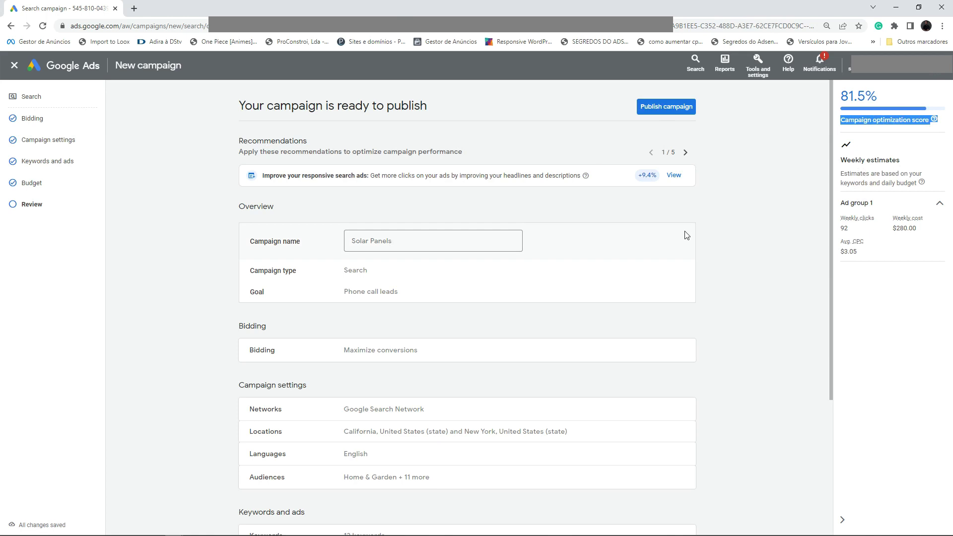
pyautogui.click(686, 153)
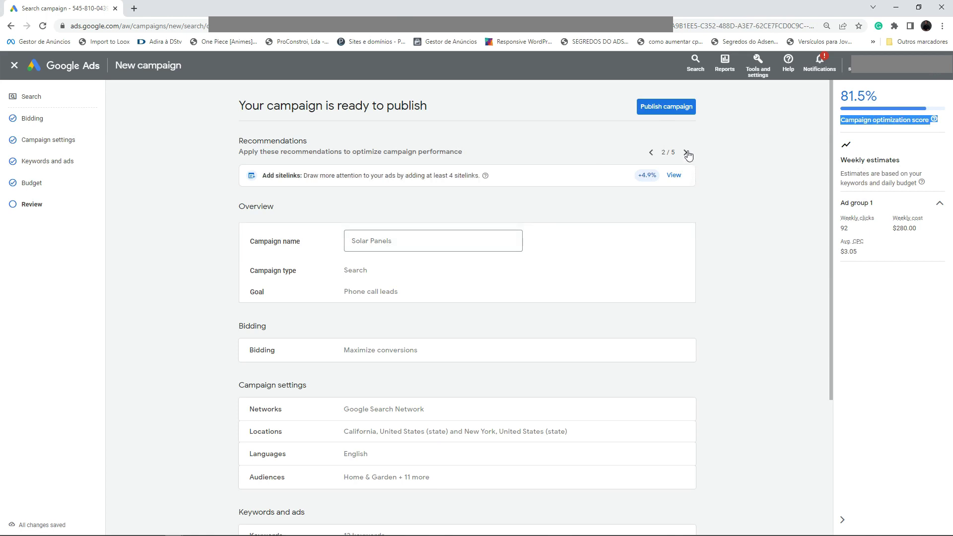
pyautogui.click(687, 153)
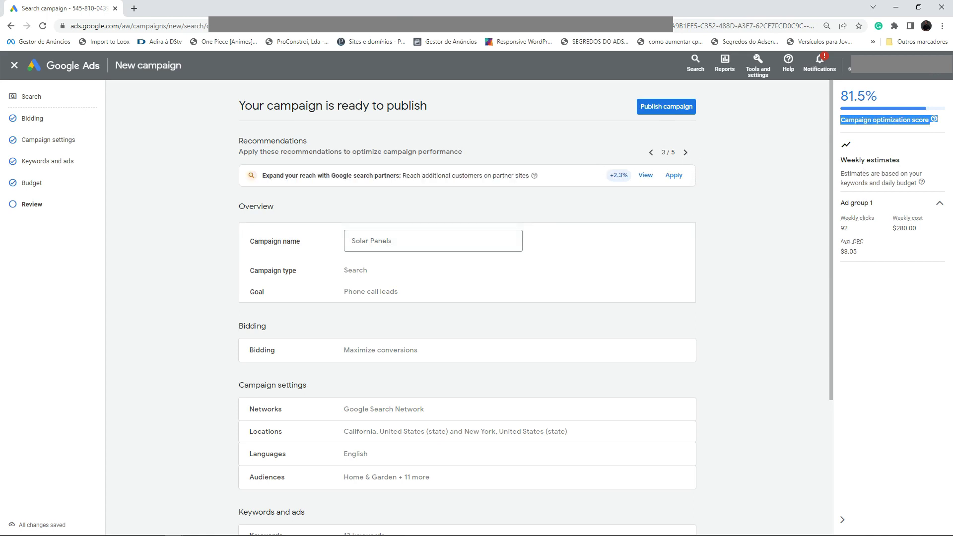